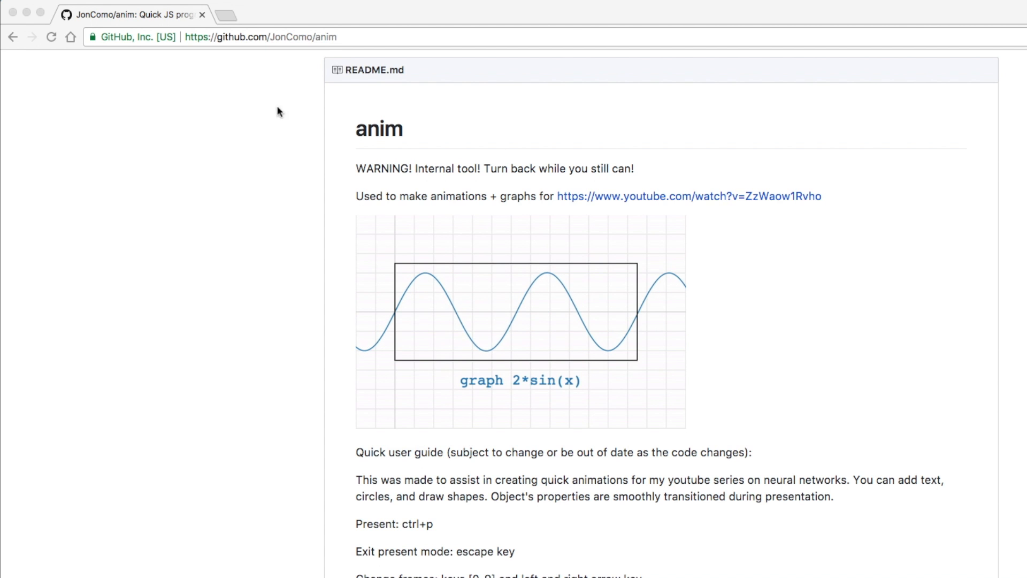
Download the anim repository as a ZIP archive from GitHub's Clone or download menu.
scroll(332, 259, up, 10)
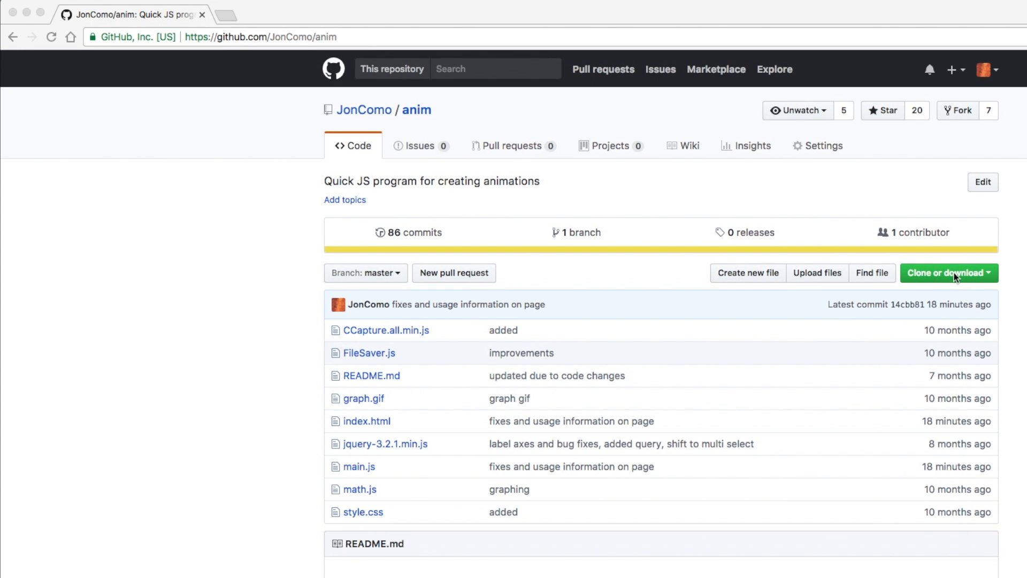
click(956, 275)
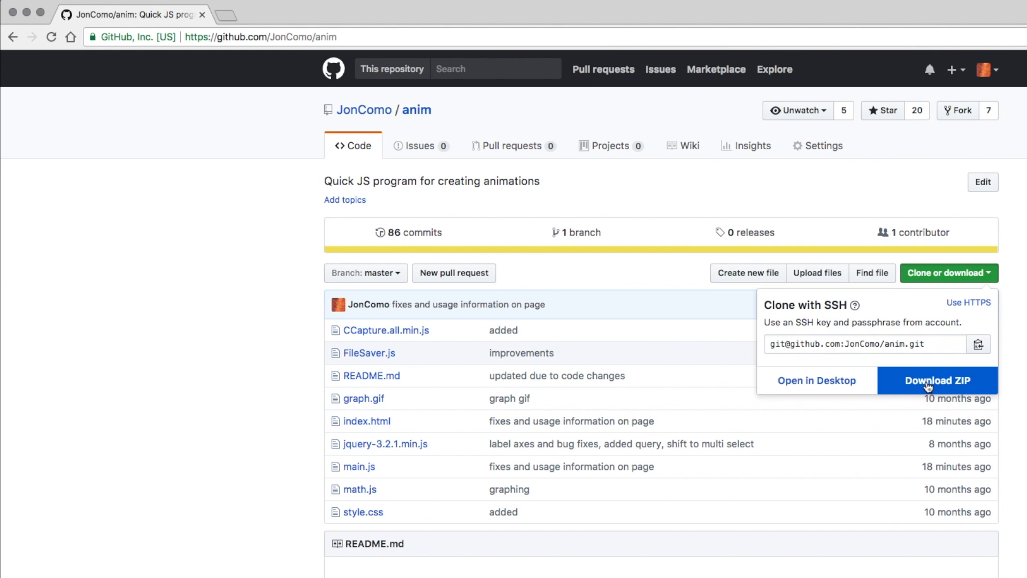
click(958, 387)
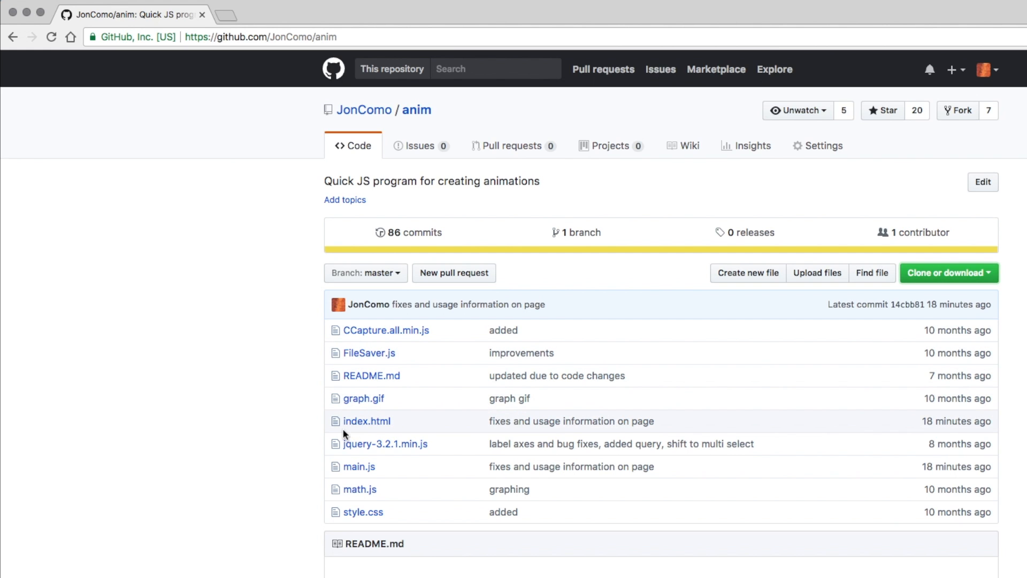
click(249, 372)
Open the local anim index.html page in a new browser tab.
key(super+t)
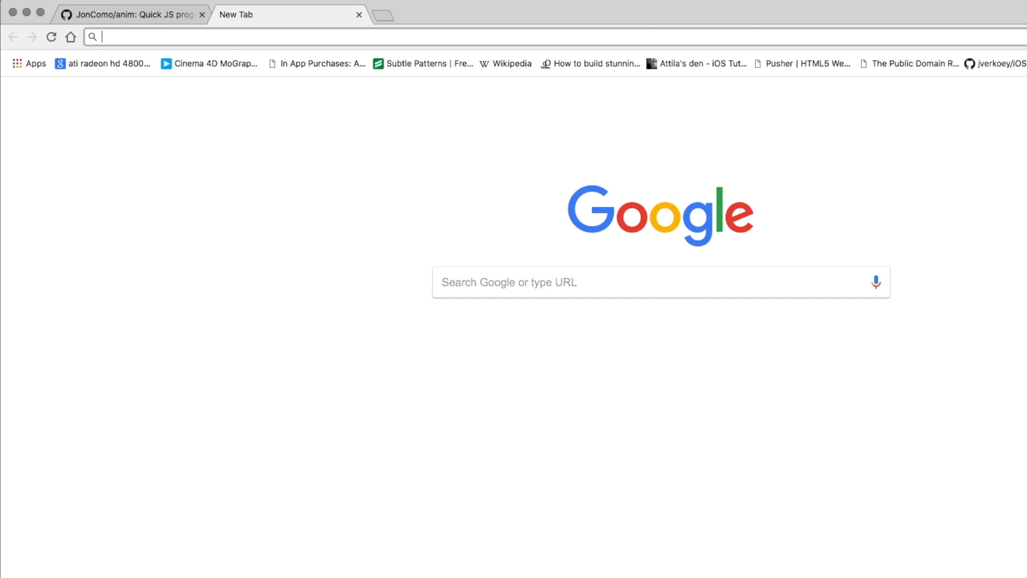
text(anim)
key(Down)
key(Down)
key(Return)
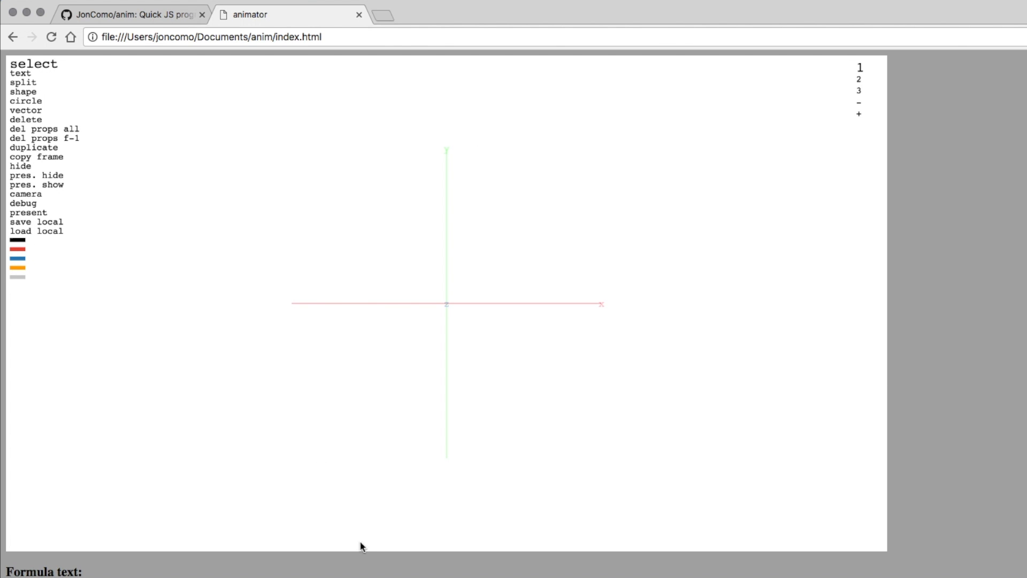
Read through the Help notes below the canvas, then return to the top.
scroll(360, 543, down, 8)
scroll(36, 297, down, 7)
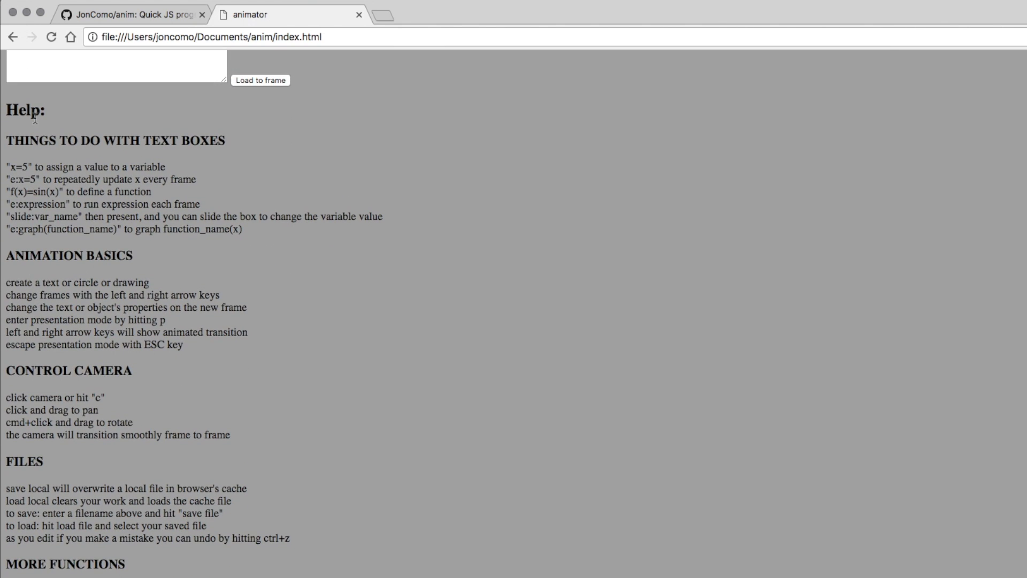
drag(8, 110, 219, 507)
click(299, 510)
scroll(444, 461, up, 15)
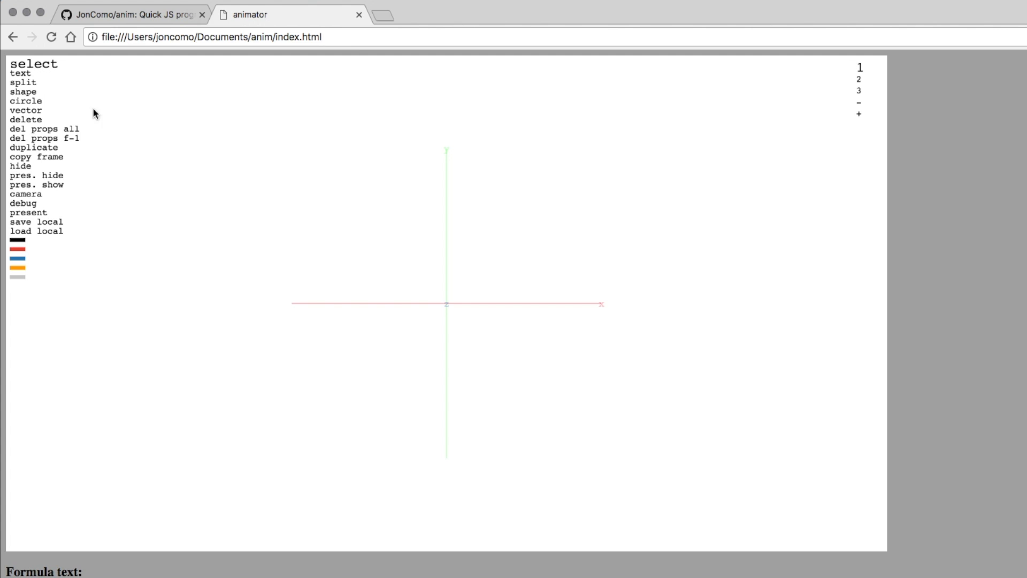
Place the text 'hello world!' on the canvas above and left of the origin.
click(21, 78)
text(hello world!)
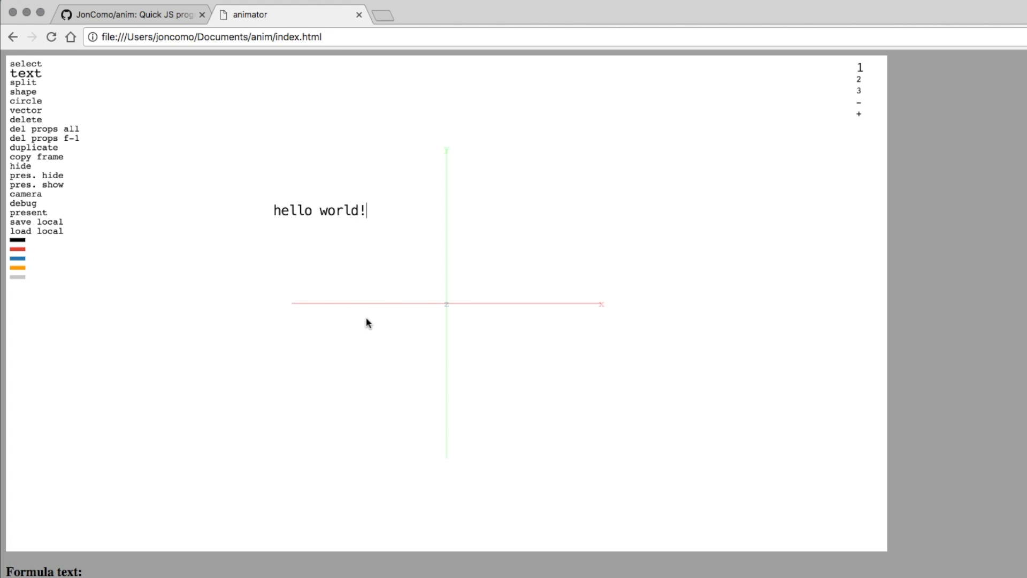
key(Escape)
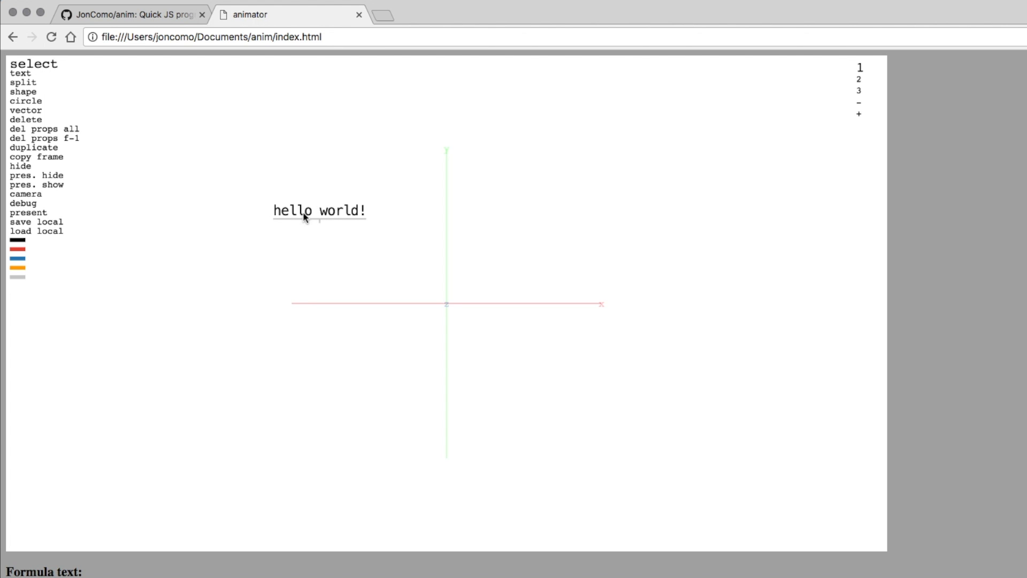
On frame 2, move 'hello world!' to the right and slightly lower.
click(859, 68)
key(Right)
click(320, 217)
drag(367, 224, 605, 246)
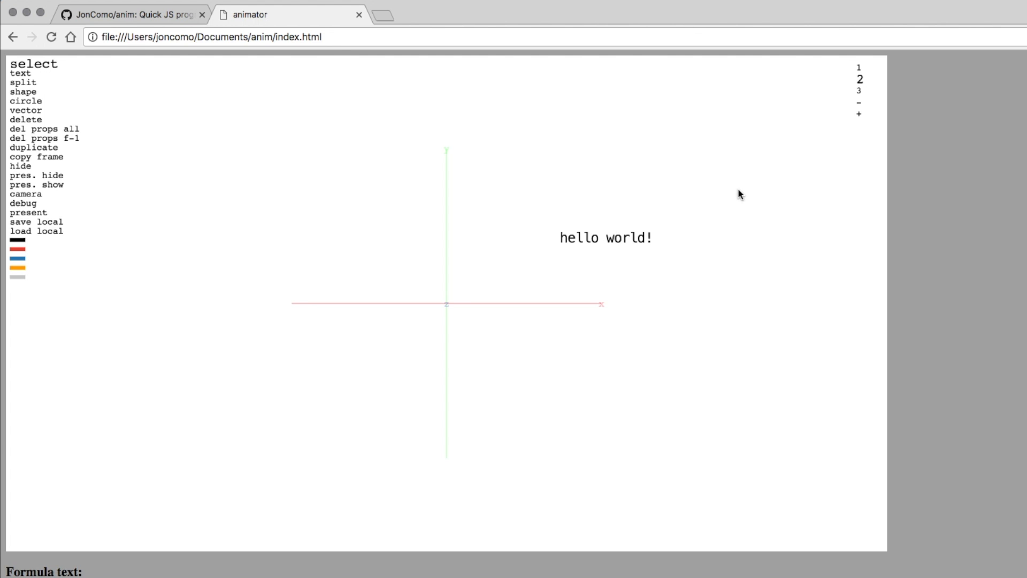
Preview the text's motion by flipping between frames 1 and 2 and presenting.
key(Left)
key(Right)
key(Left)
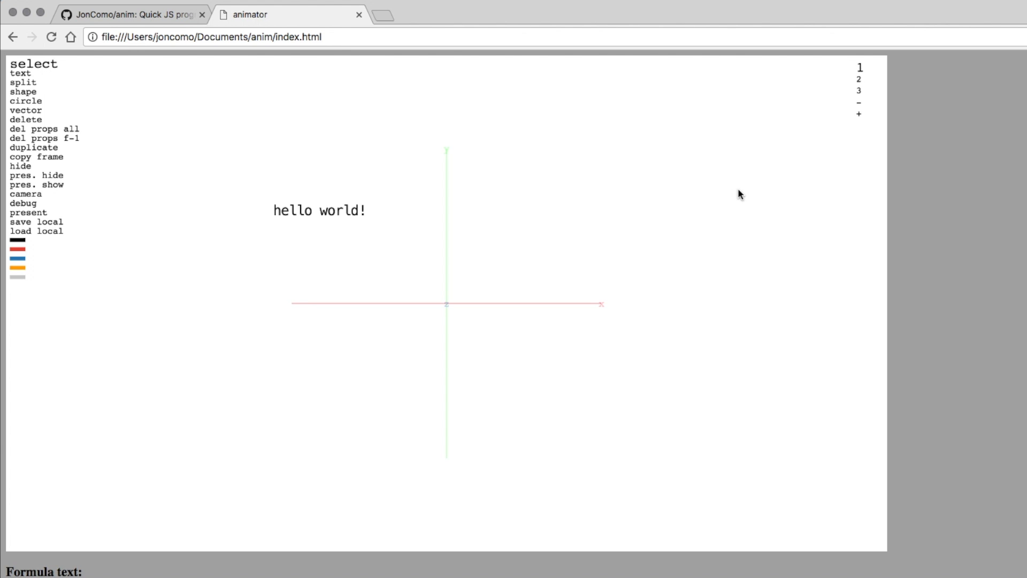
key(Right)
key(Left)
key(Right)
key(Left)
key(Right)
key(Left)
key(p)
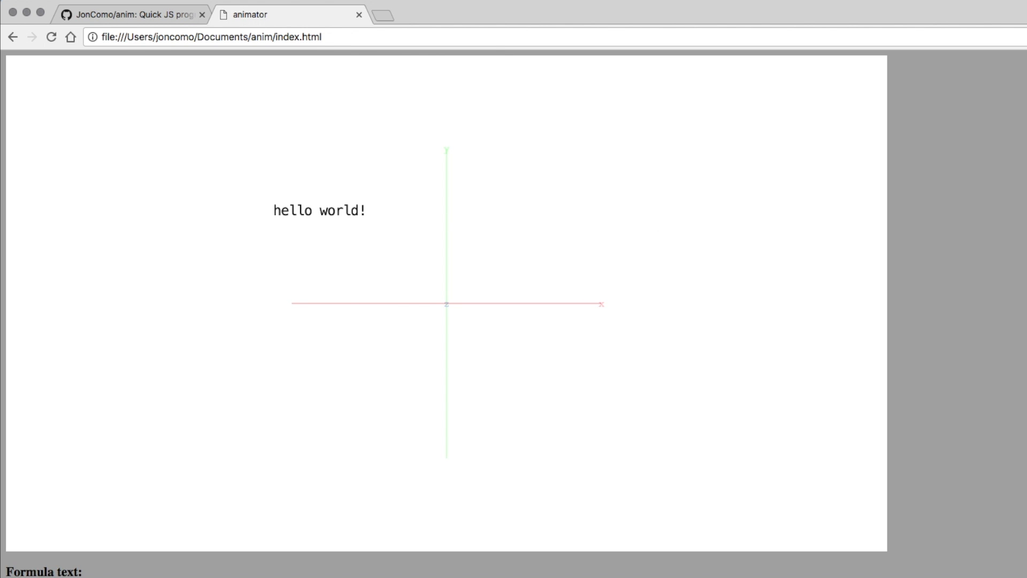
key(Escape)
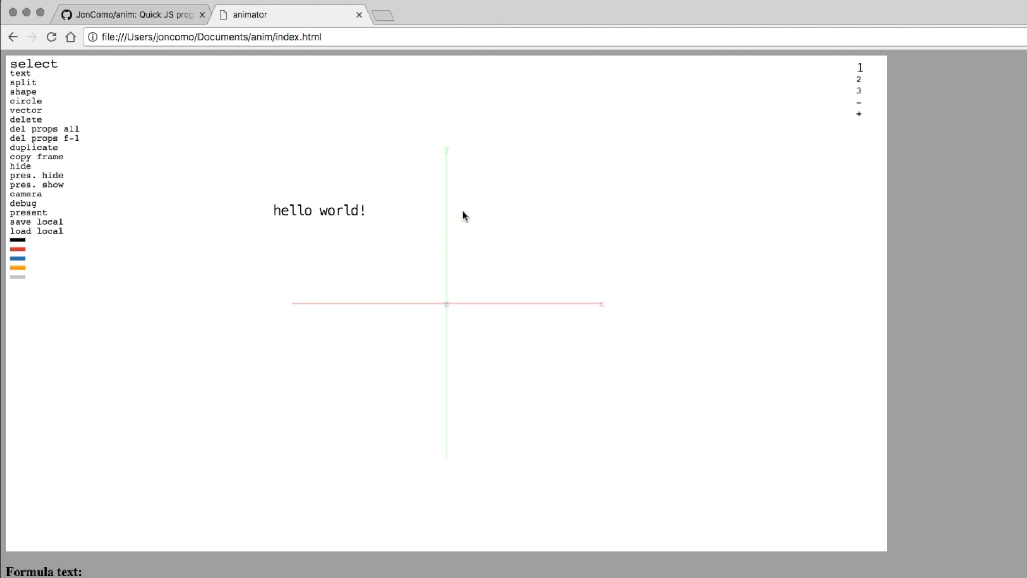
Select 'hello world!' on frame 1 and enlarge it slightly with the scale keys.
drag(240, 194, 427, 280)
key(ctrl+l)
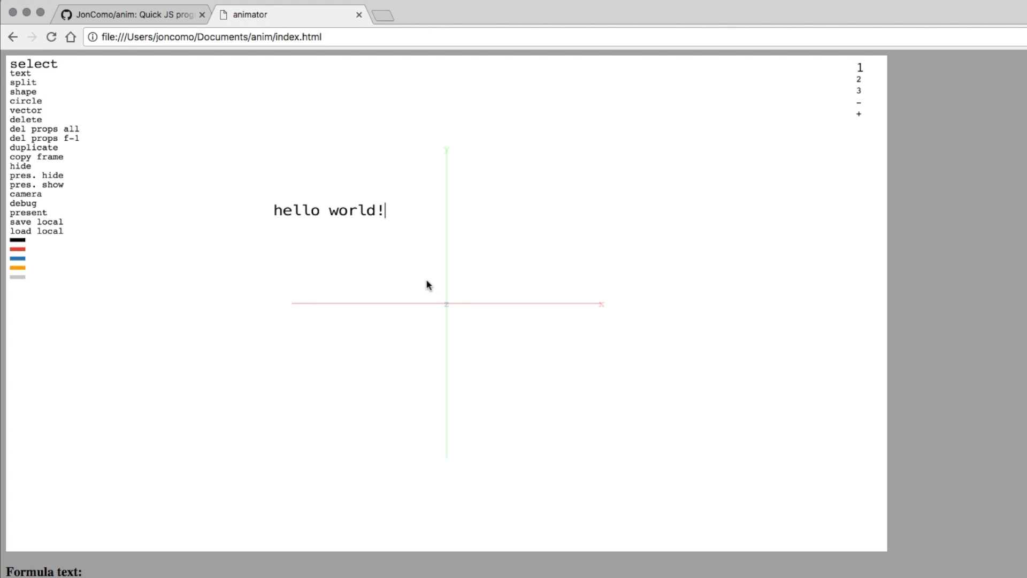
key(ctrl+i)
key(ctrl+i)
key(ctrl+i)
key(ctrl+i)
key(ctrl+i)
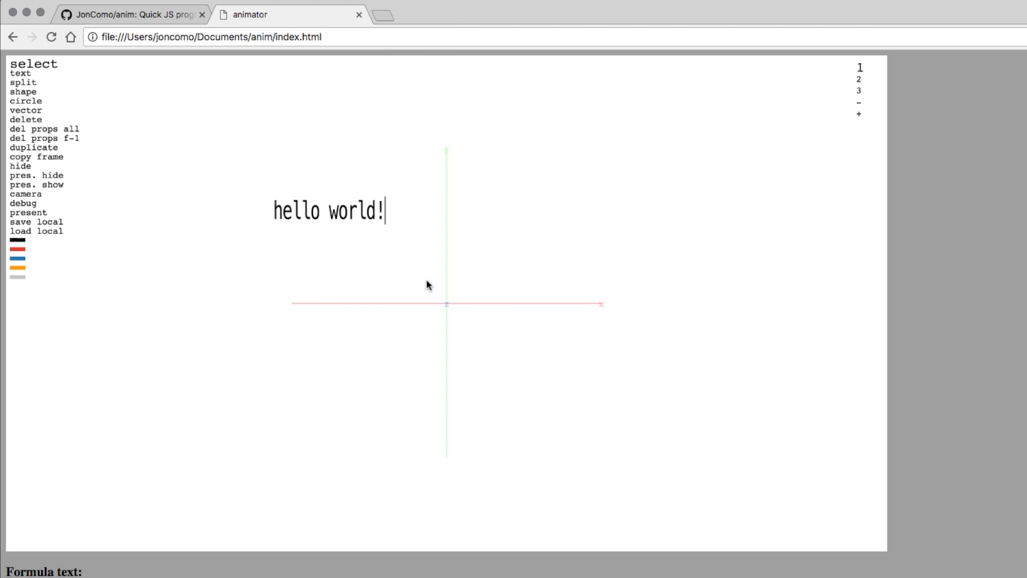
key(ctrl+l)
key(ctrl+l)
key(ctrl+l)
key(ctrl+l)
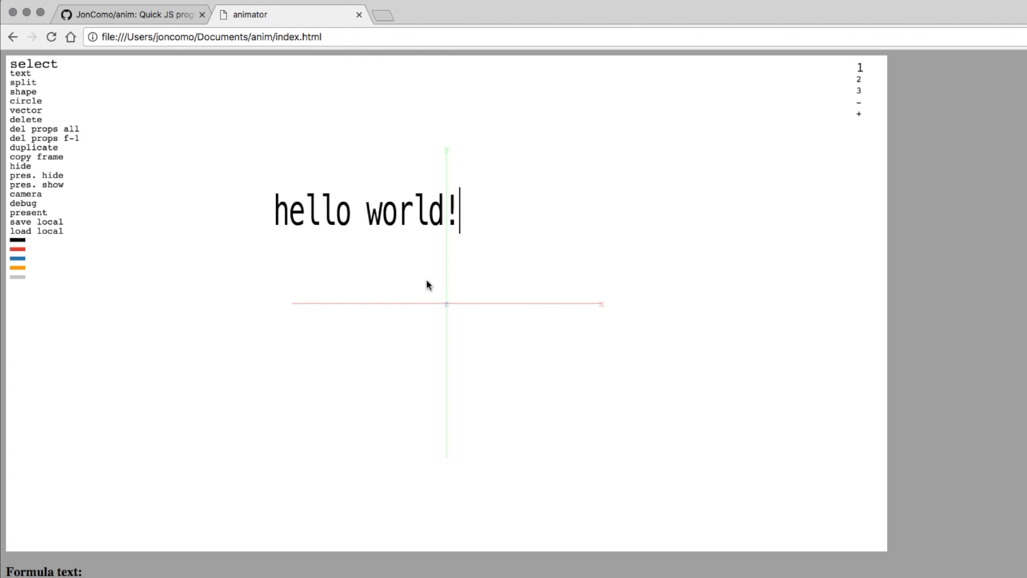
key(ctrl+j)
key(ctrl+j)
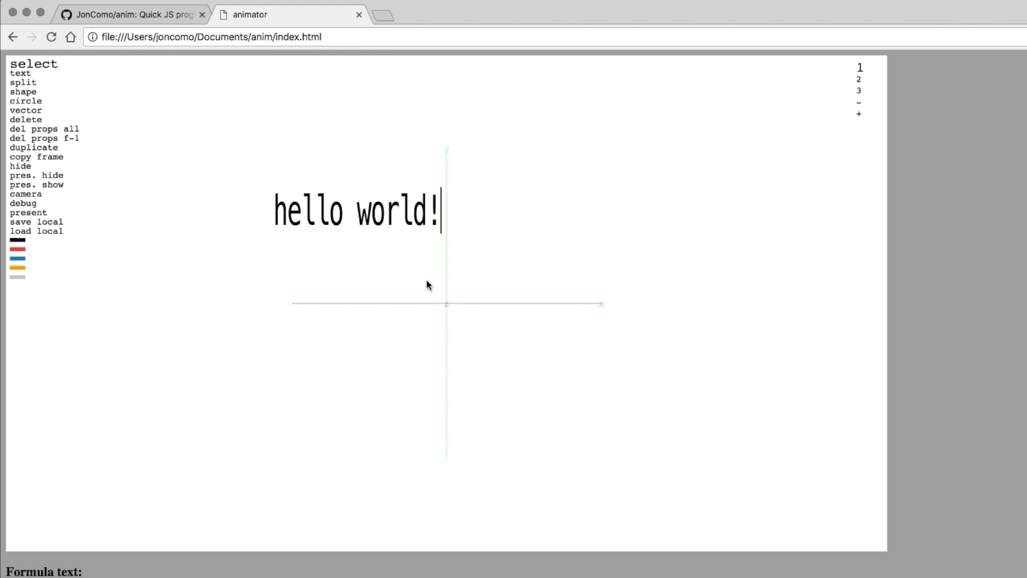
key(ctrl+j)
key(ctrl+j)
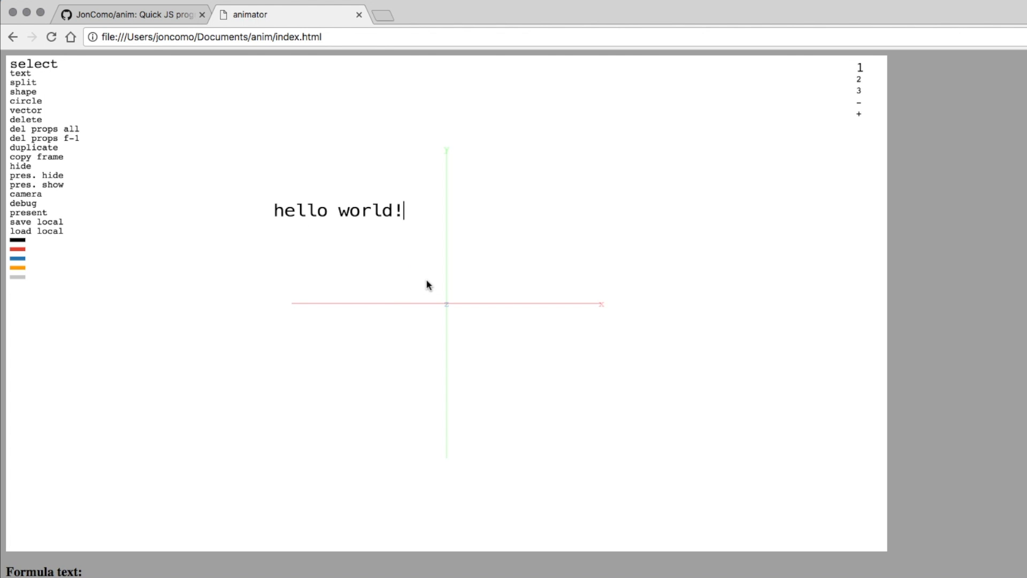
key(j)
key(j)
key(j)
key(j)
key(l)
key(l)
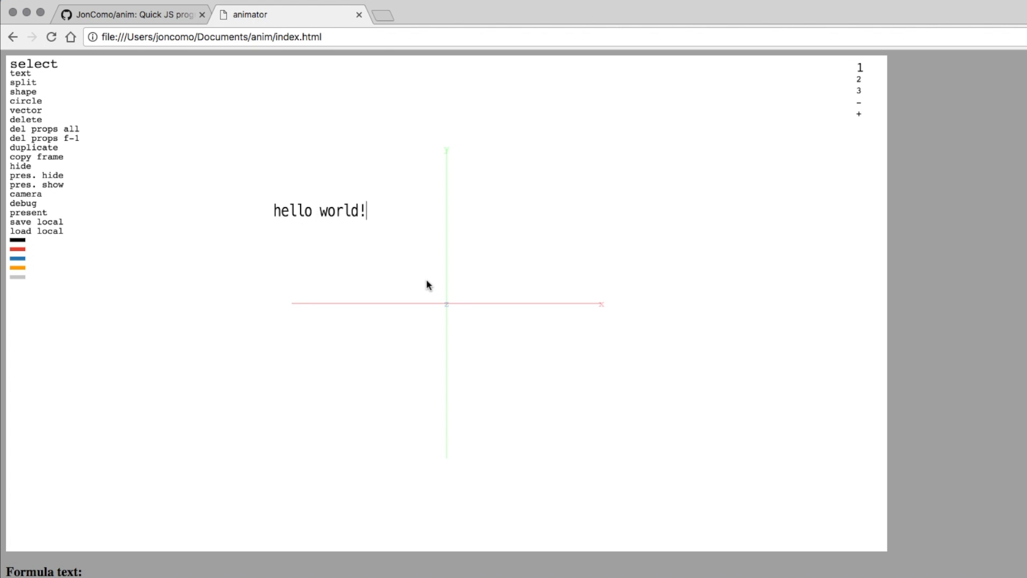
key(l)
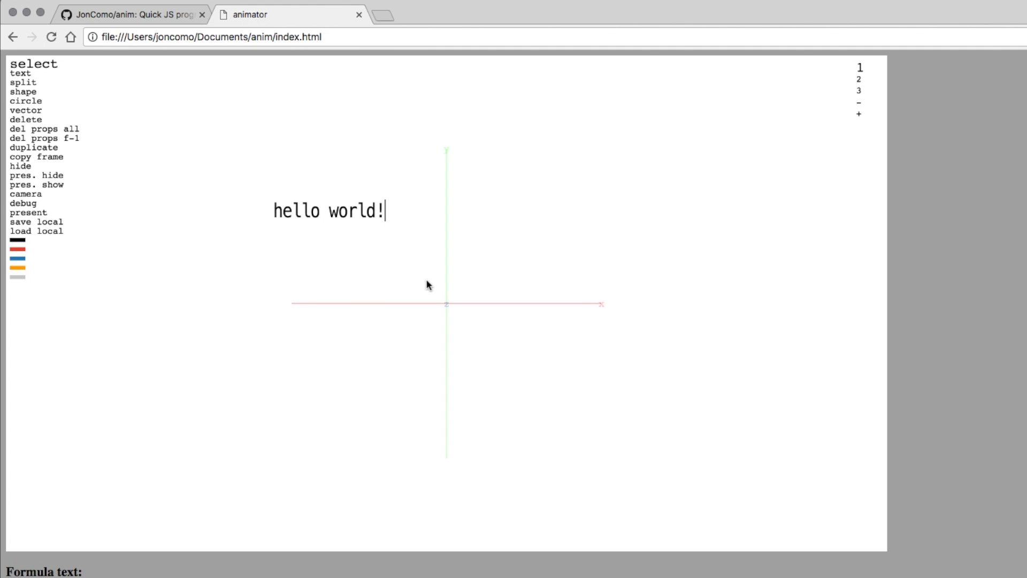
Rotate the text about 120° and preview the spinning animation.
key(u)
key(u)
key(u)
key(u)
key(u)
key(u)
key(o)
key(o)
key(o)
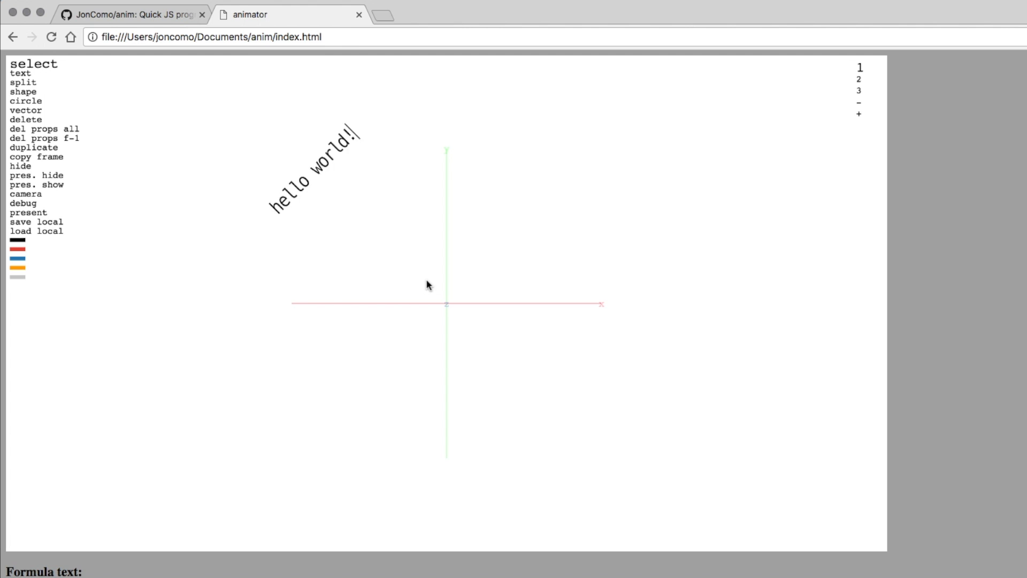
key(o)
key(o)
key(o)
key(o)
key(o)
key(o)
key(o)
key(o)
key(o)
key(o)
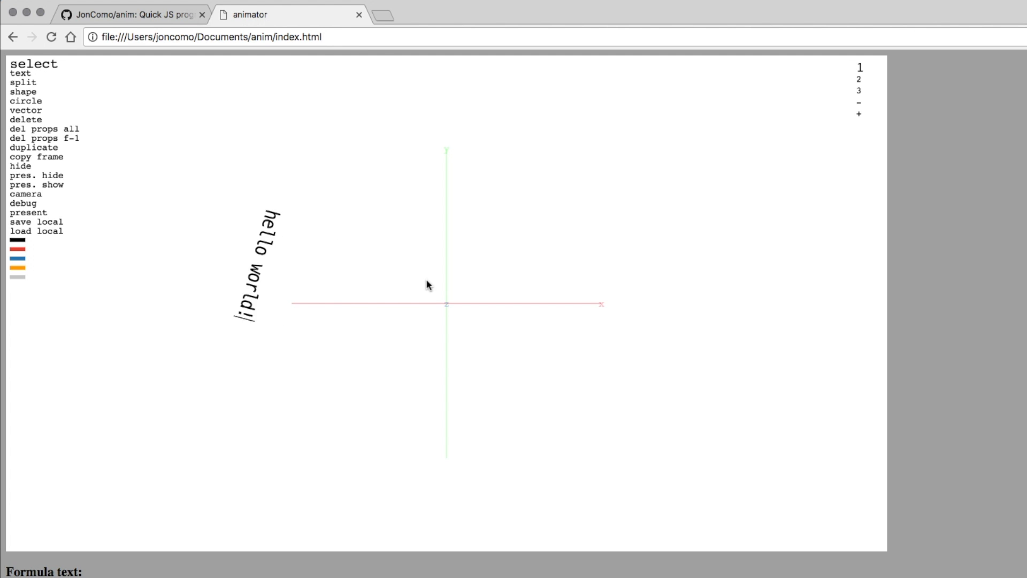
key(o)
key(o)
key(o)
key(o)
key(u)
key(u)
key(u)
key(o)
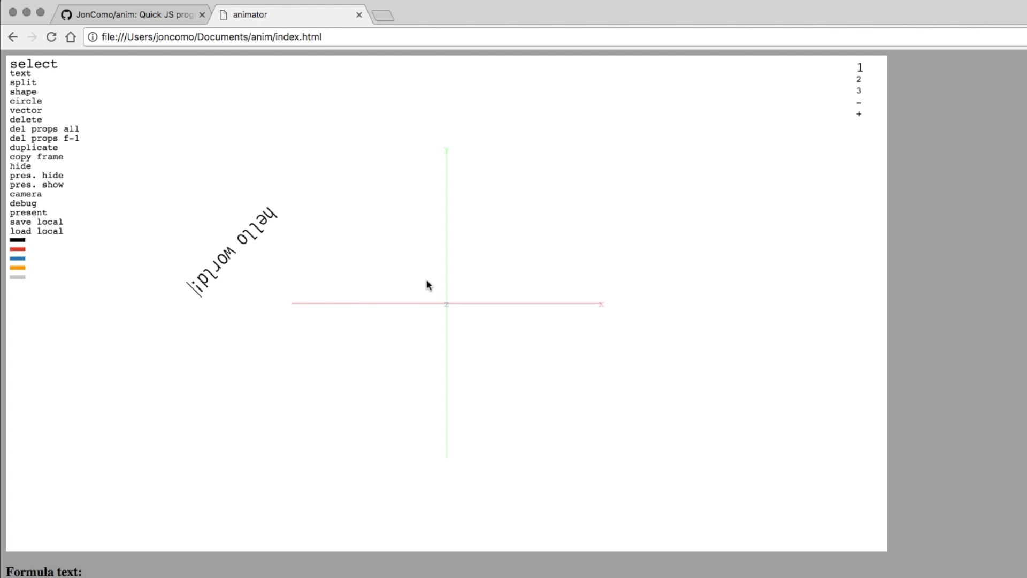
key(u)
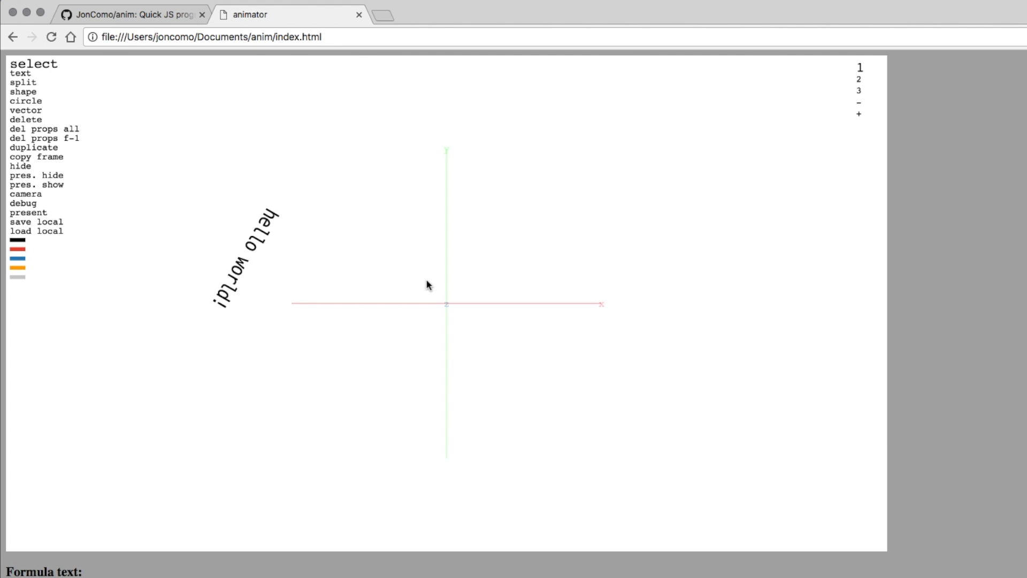
key(p)
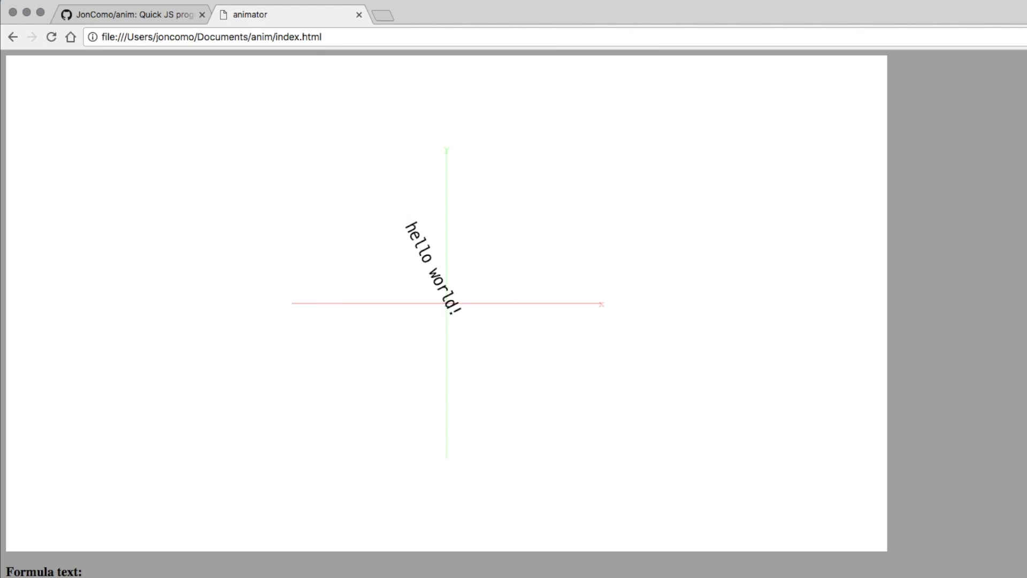
key(Escape)
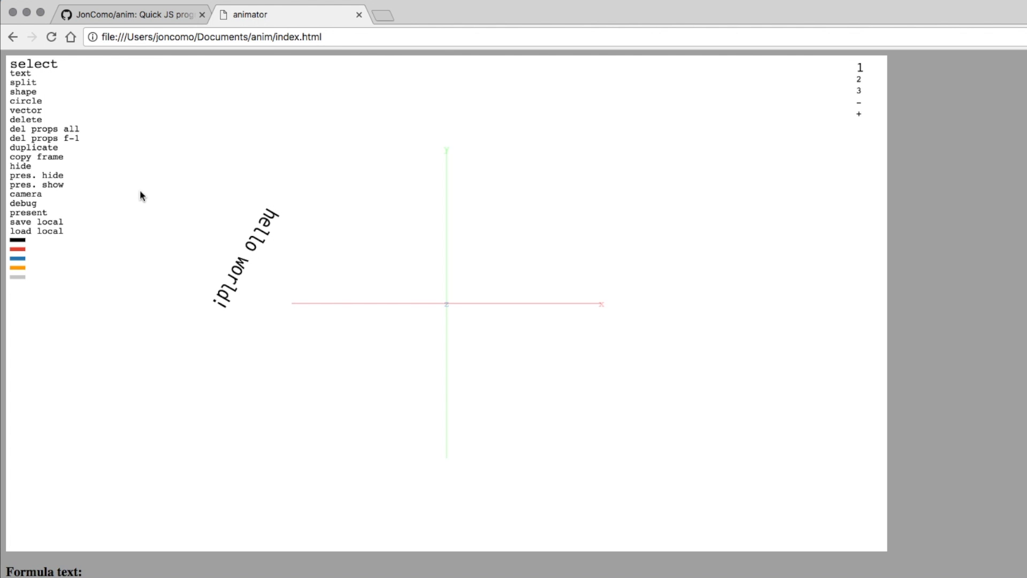
Draw a closed seven-sided polygon outline on frame 1.
drag(158, 174, 444, 380)
right_click(209, 171)
click(156, 149)
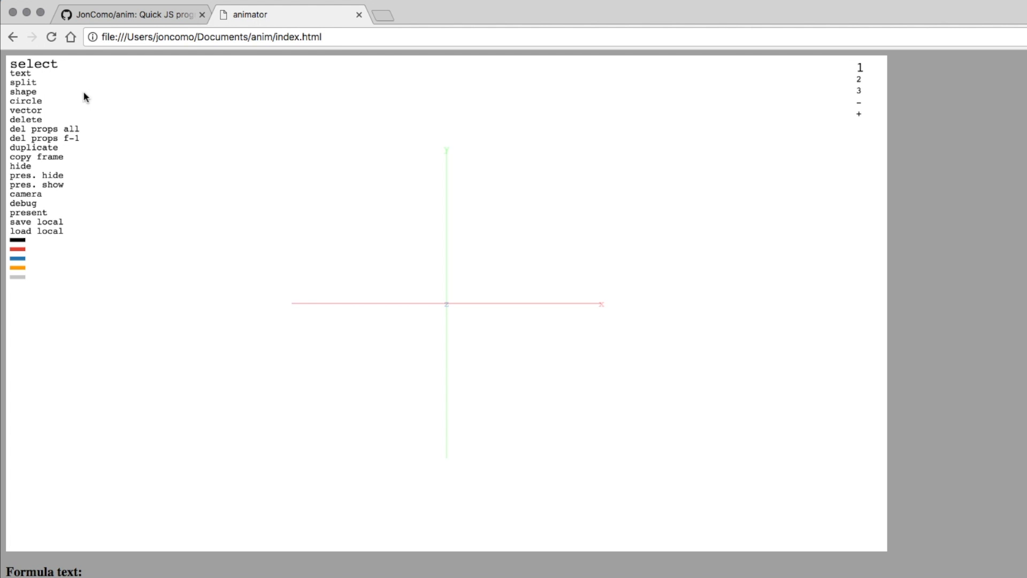
click(22, 92)
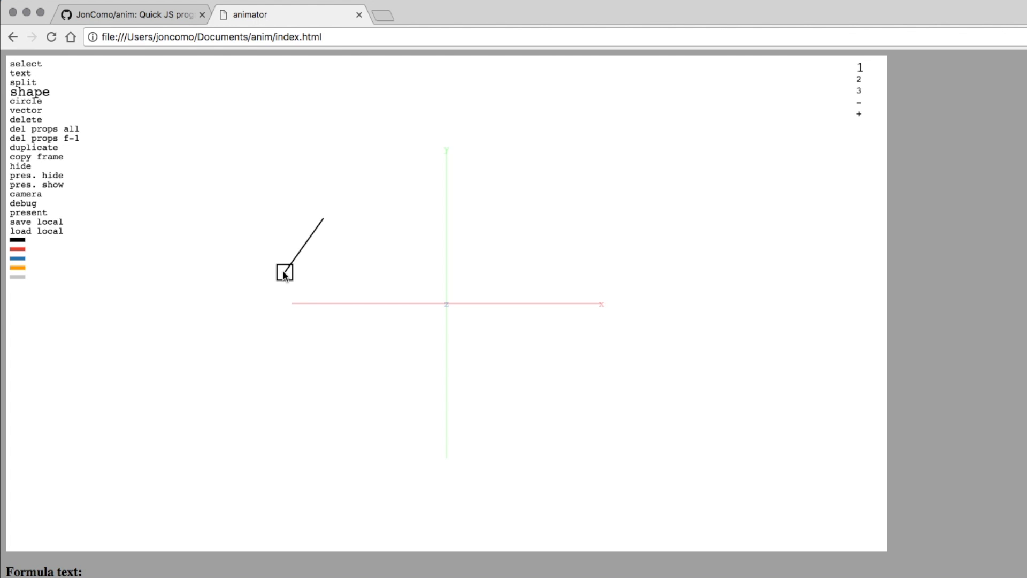
click(288, 319)
click(350, 345)
click(444, 319)
click(451, 264)
click(424, 235)
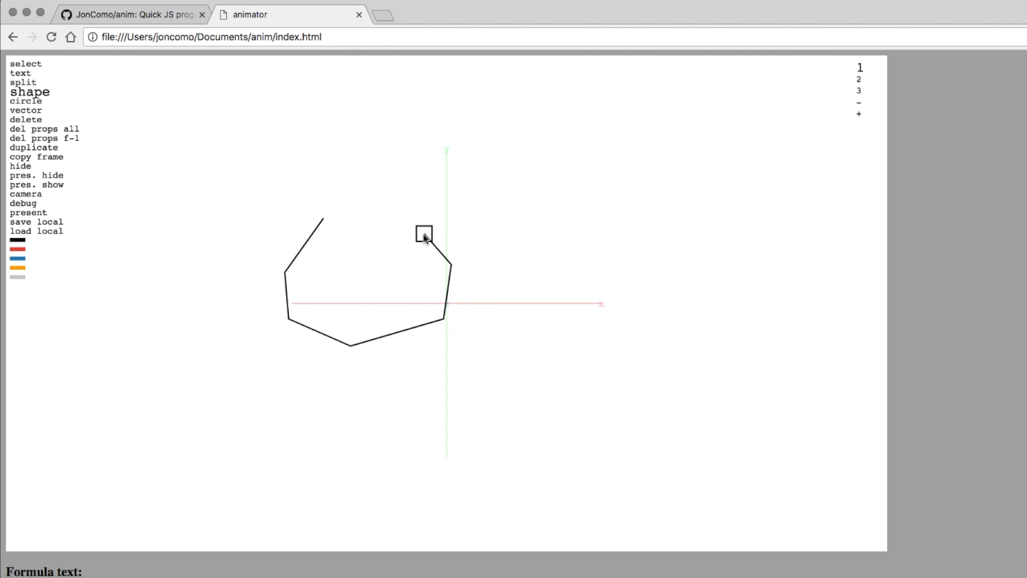
click(373, 200)
key(Escape)
mouse_move(347, 184)
mouse_down()
mouse_move(345, 223)
mouse_move(323, 218)
mouse_up()
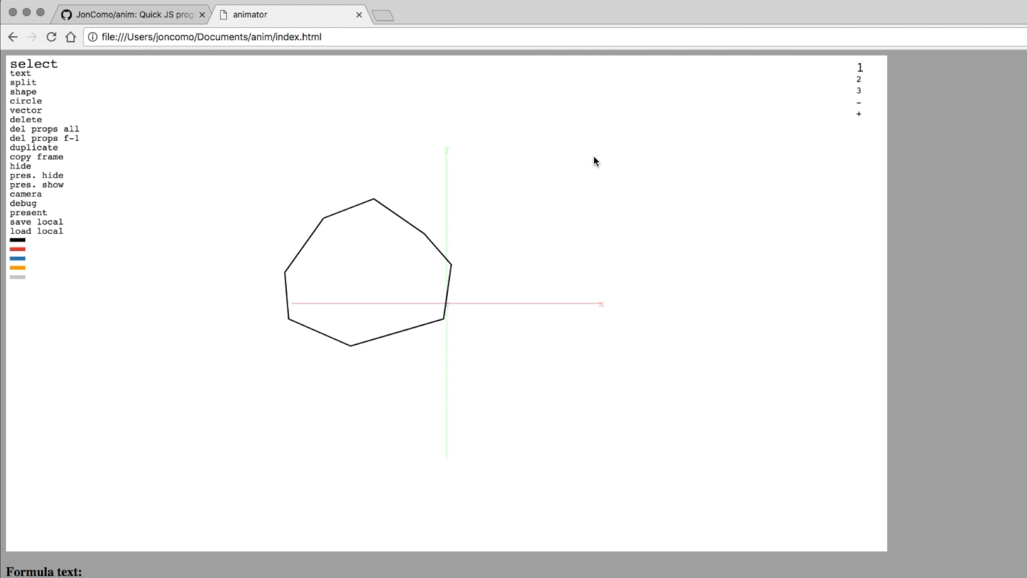
On frame 2, pull the bottom vertices down-right and the left vertex far left.
key(Right)
drag(551, 470, 191, 292)
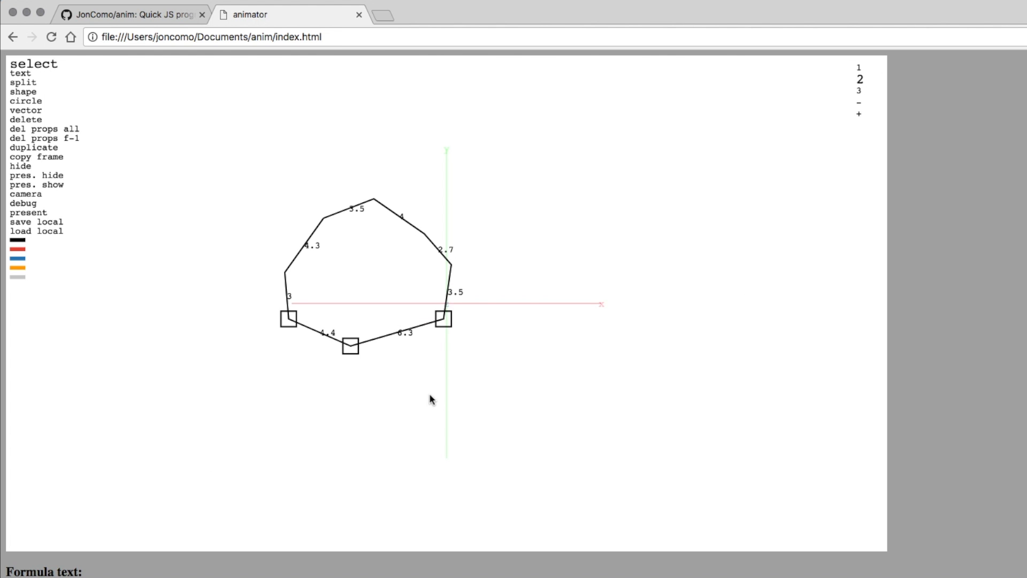
drag(428, 399, 489, 446)
click(258, 244)
drag(258, 243, 340, 312)
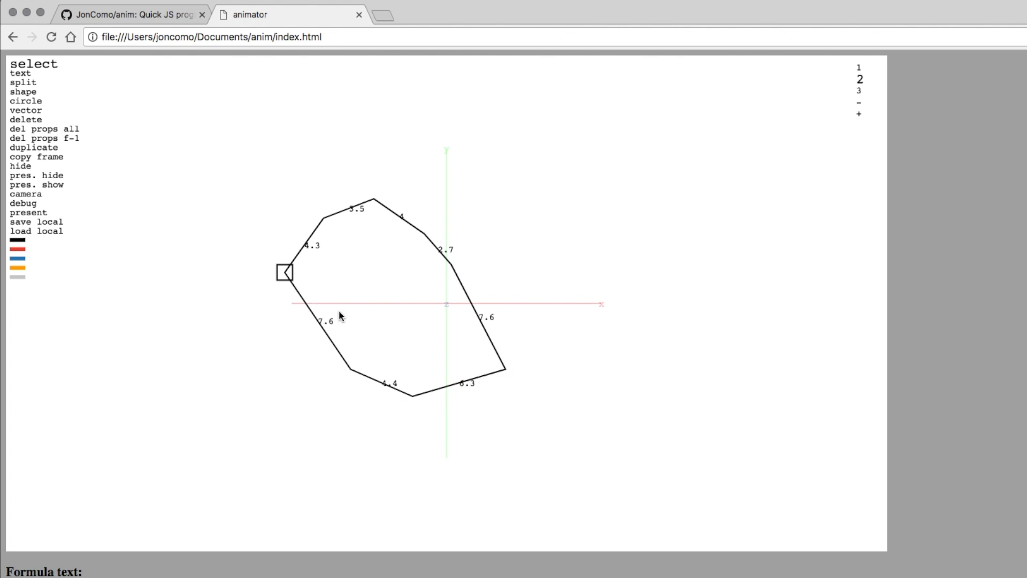
drag(285, 273, 203, 295)
click(319, 434)
Preview the polygon morphing between frames 1 and 2 in presentation mode.
key(Left)
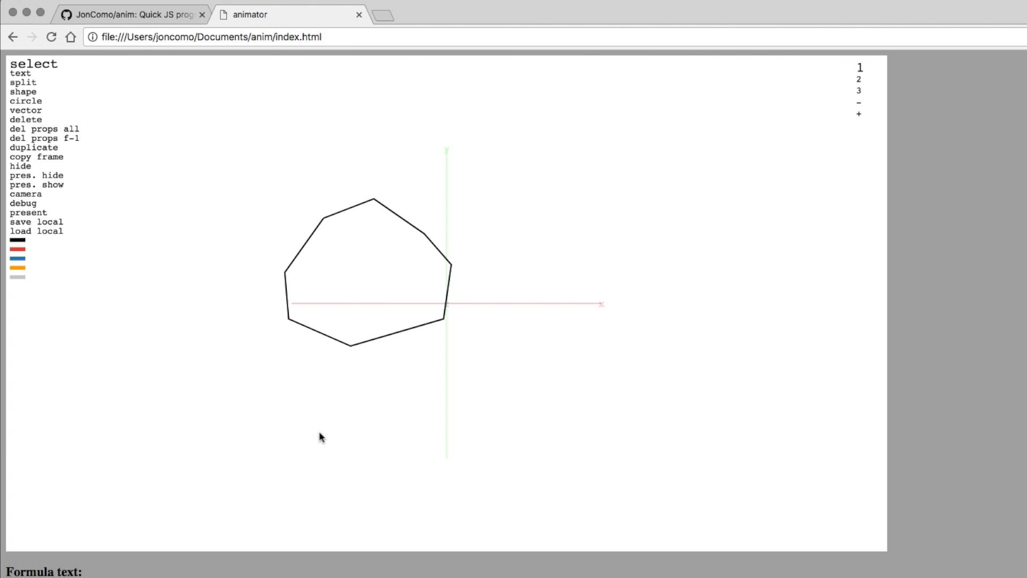
click(28, 213)
key(Right)
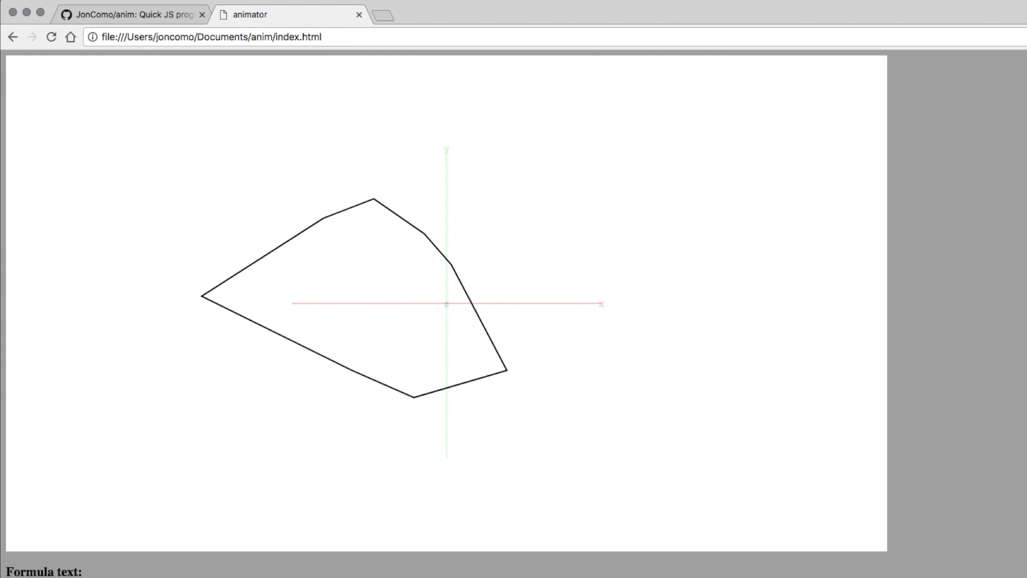
key(Left)
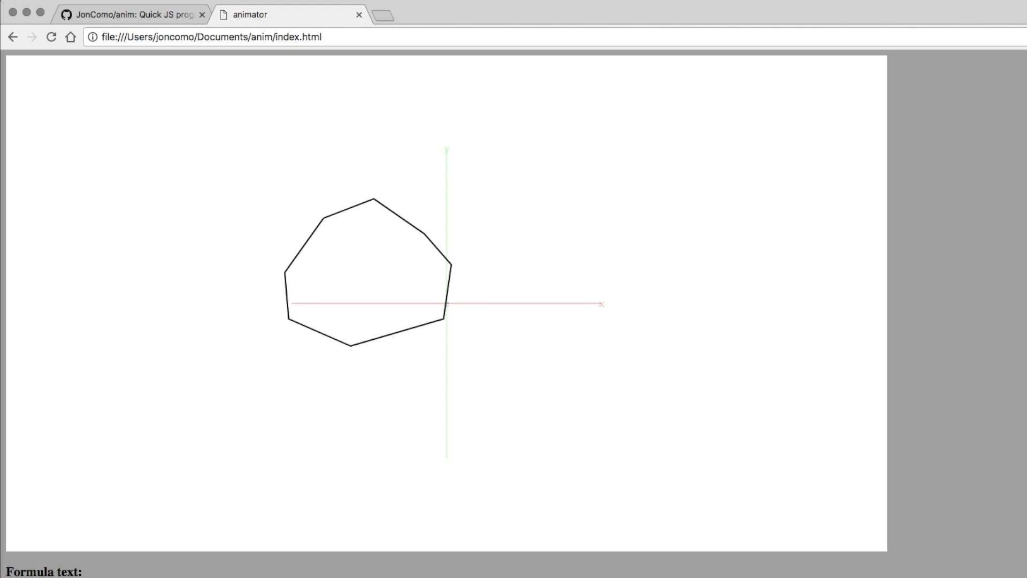
key(Escape)
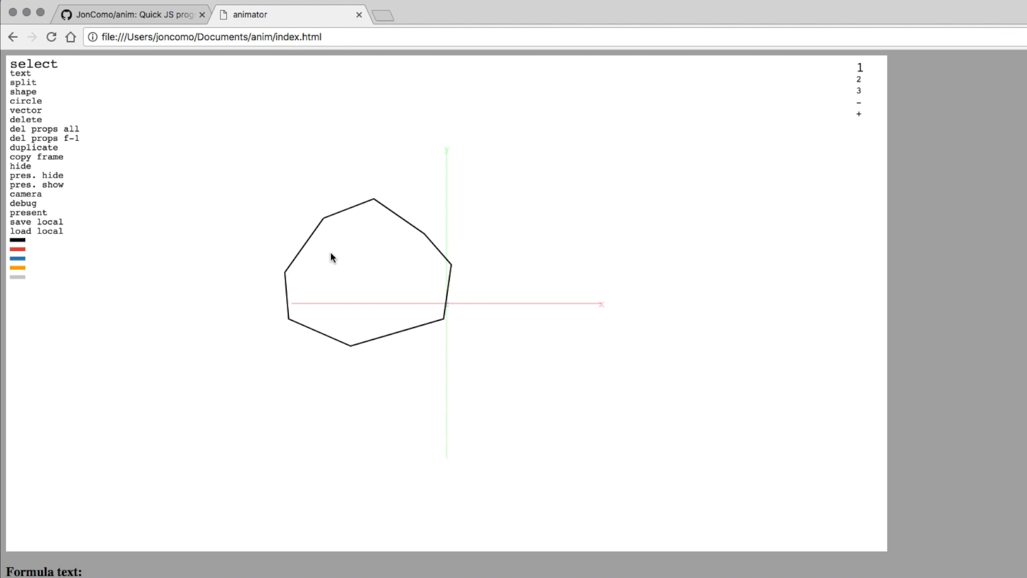
Colour the polygon red and preview it in presentation mode.
drag(197, 220, 381, 339)
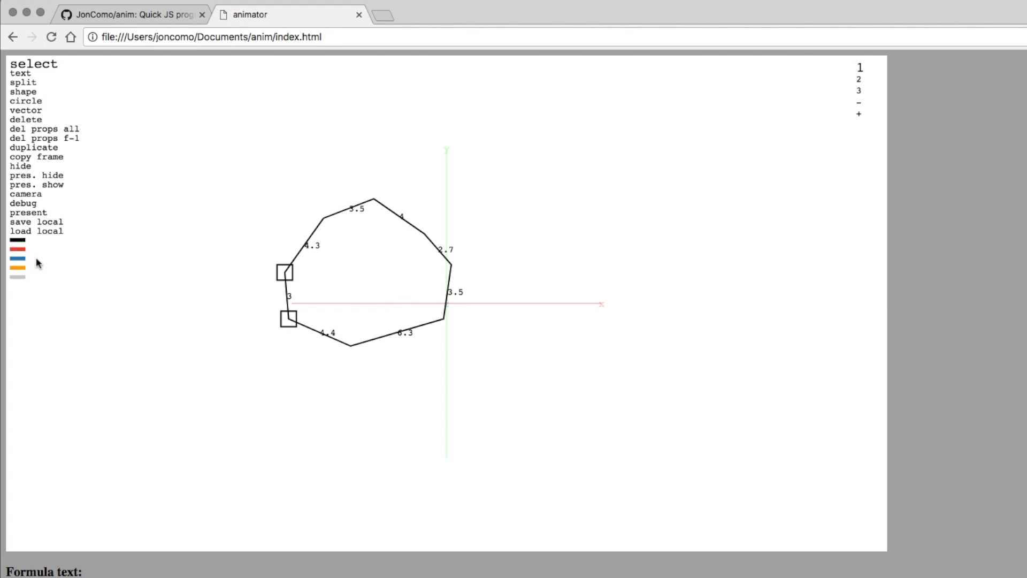
click(17, 250)
click(230, 348)
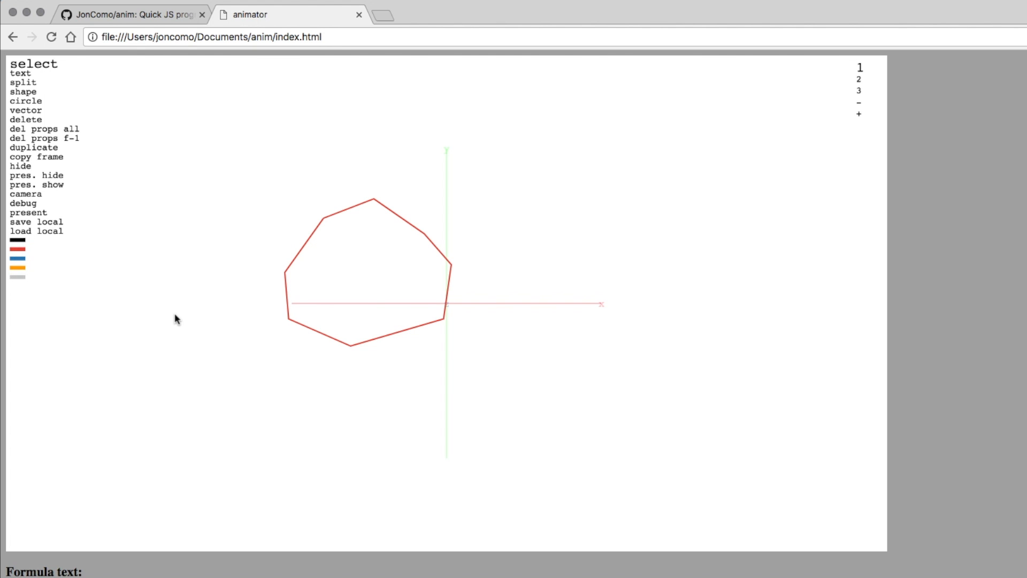
click(28, 213)
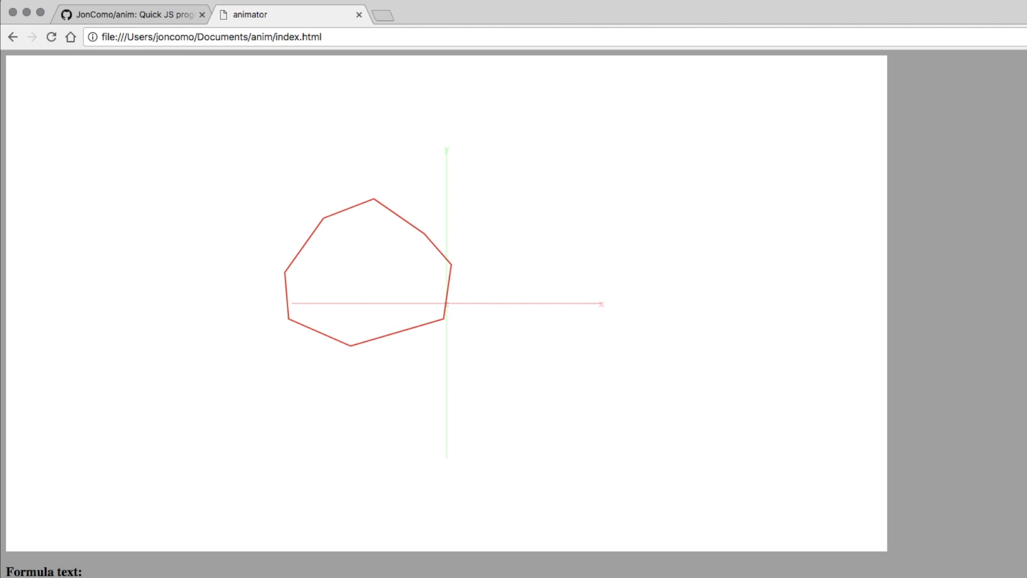
key(Escape)
Delete the red polygon so only the axes remain.
drag(230, 201, 484, 373)
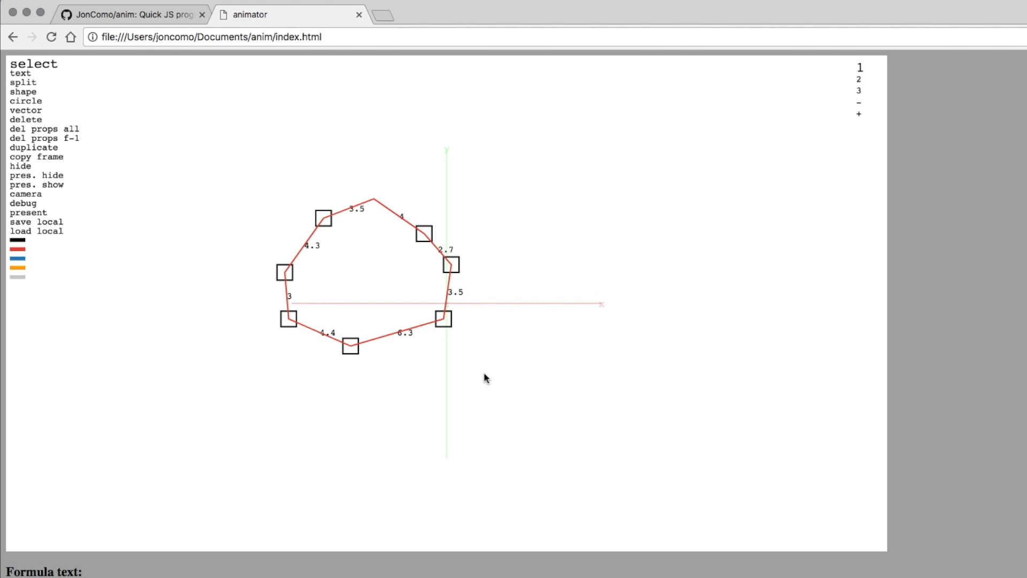
key(BackSpace)
click(21, 111)
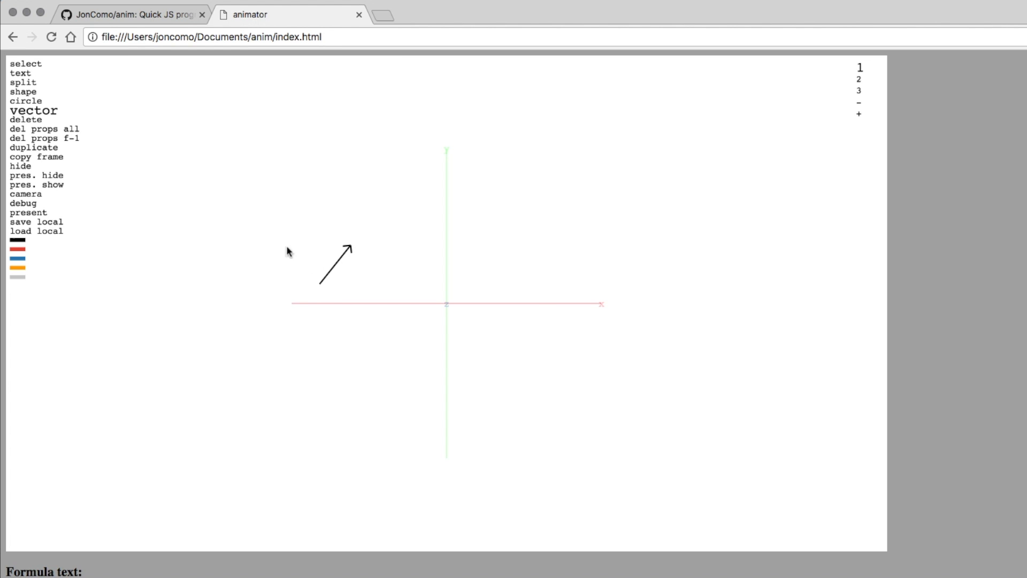
Swing the arrow tip to point right on frame 2, preview, then delete the arrow.
key(Escape)
key(2)
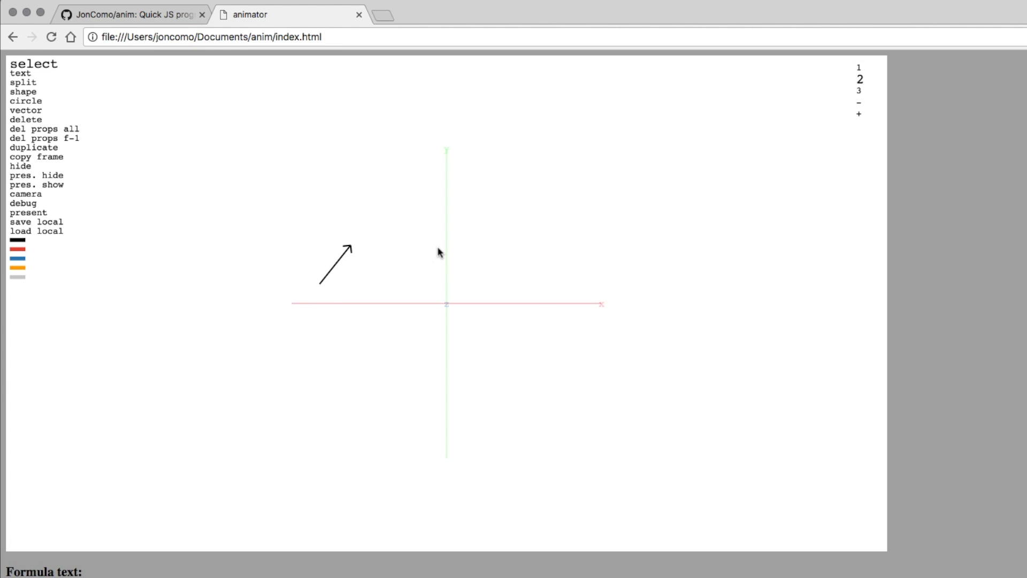
drag(350, 247, 421, 258)
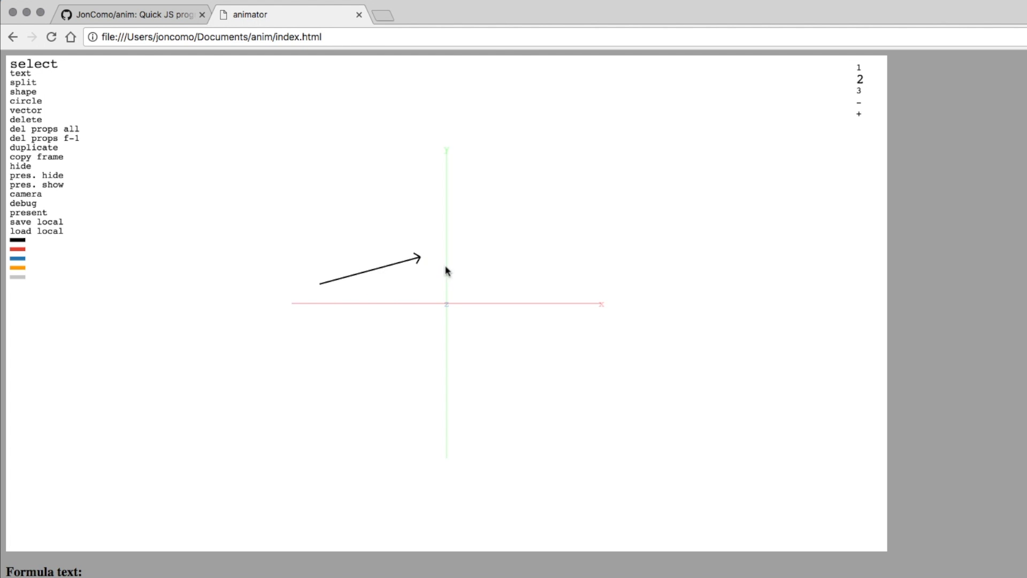
key(1)
key(p)
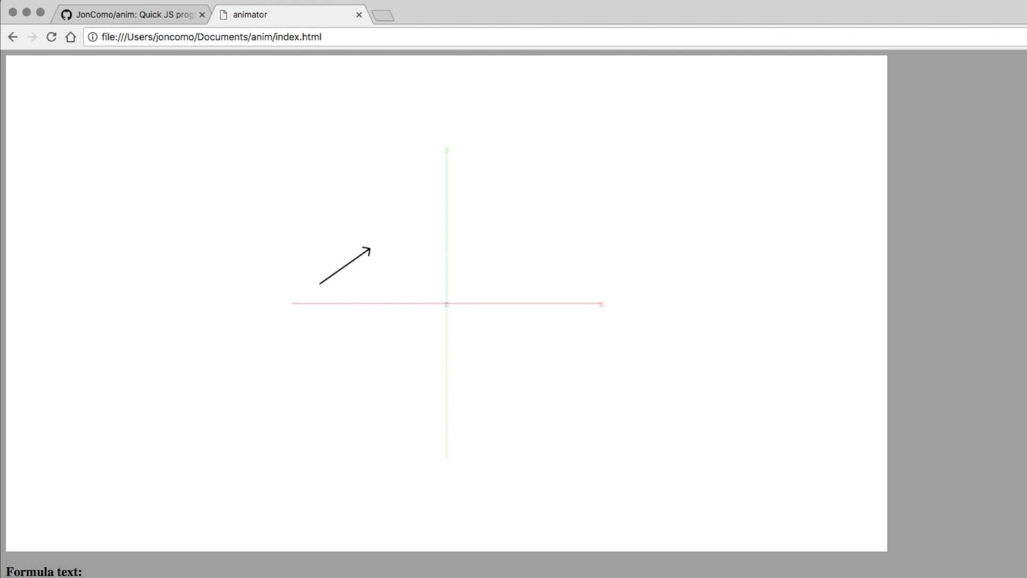
key(p)
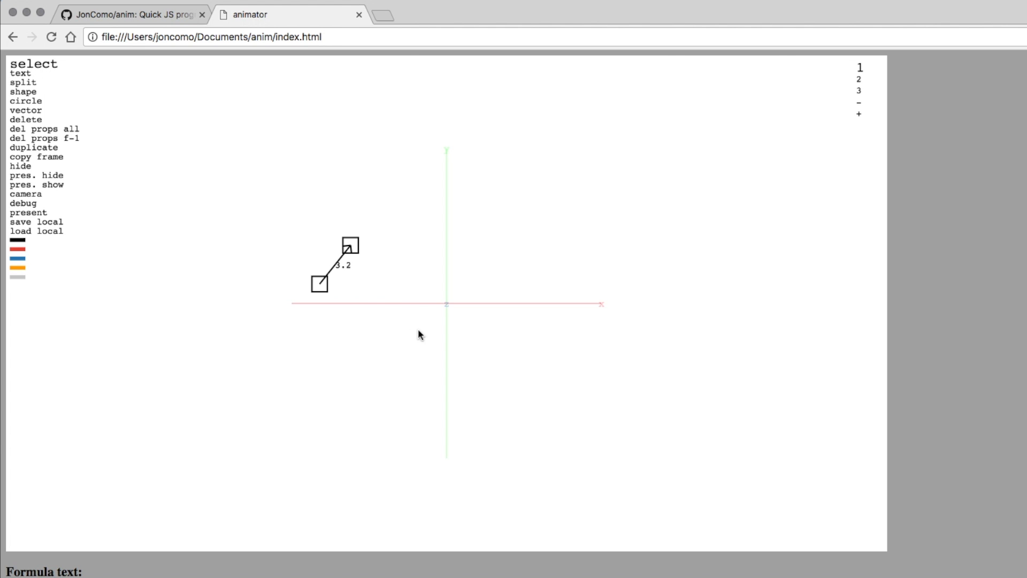
key(BackSpace)
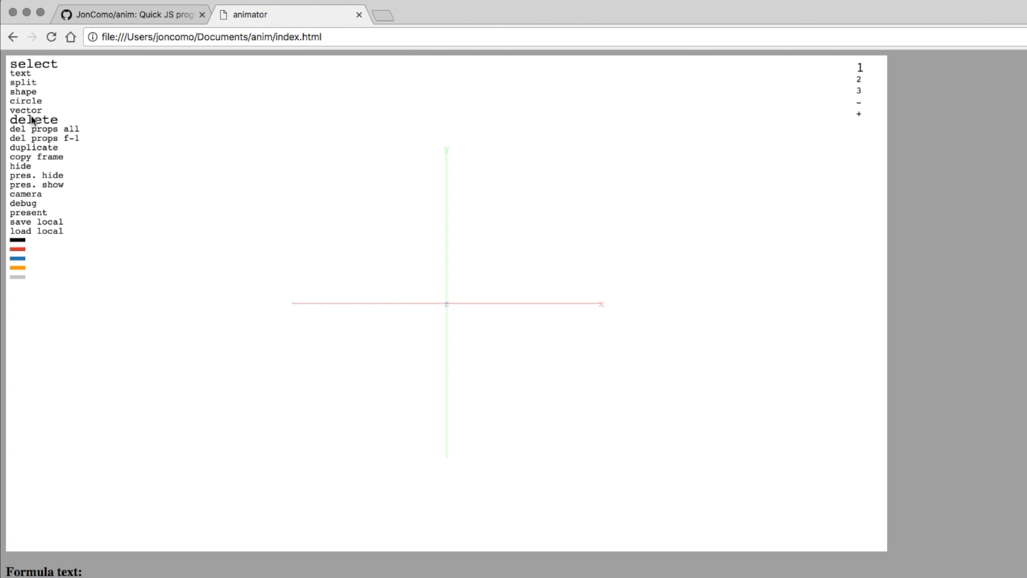
Draw a circle at the upper left and stretch it into a slanted, flattened ellipse.
click(24, 102)
click(277, 208)
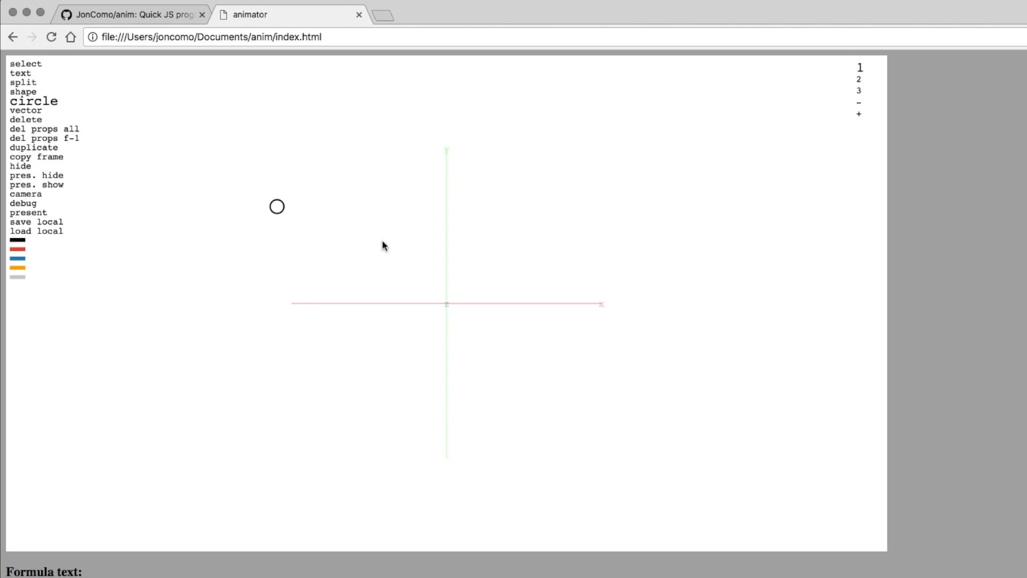
click(33, 64)
drag(235, 159, 401, 289)
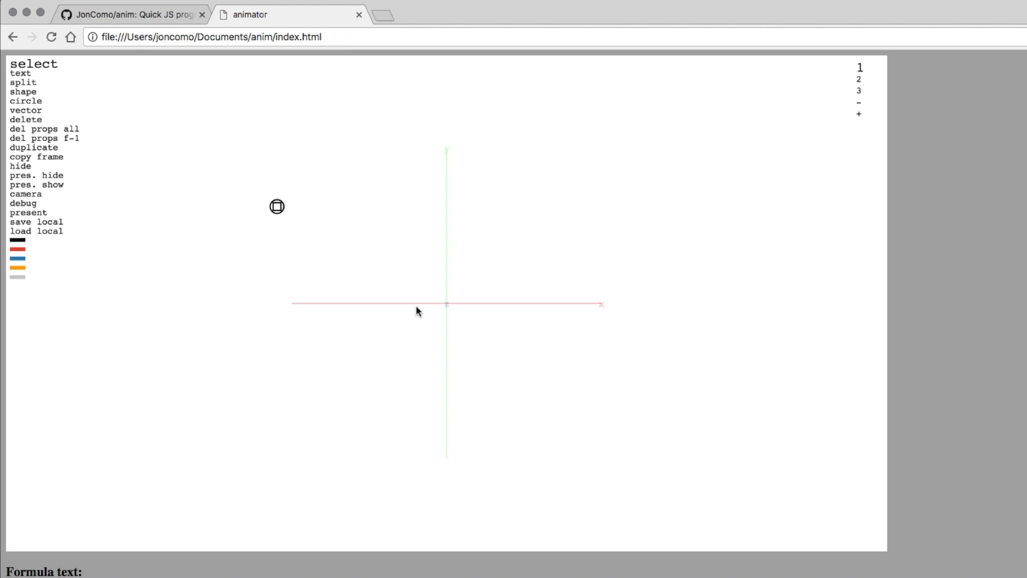
key(l)
key(l)
key(l)
key(i)
key(i)
key(l)
key(l)
key(l)
key(l)
key(l)
key(l)
key(l)
key(l)
key(l)
key(i)
key(i)
key(l)
key(l)
key(l)
key(k)
key(k)
key(k)
key(l)
key(l)
key(l)
key(l)
key(i)
key(i)
key(k)
key(l)
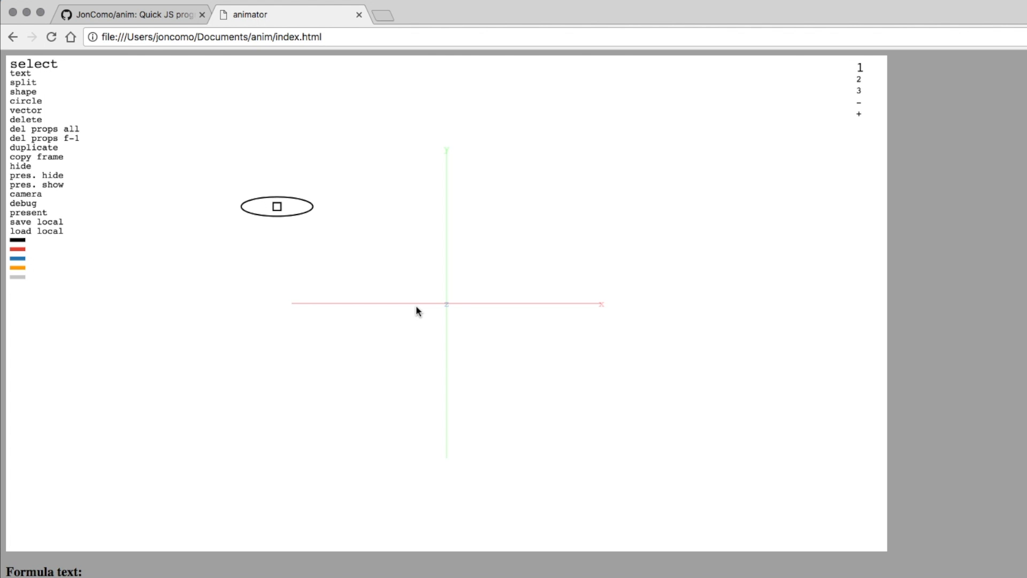
key(u)
key(u)
key(u)
key(u)
key(u)
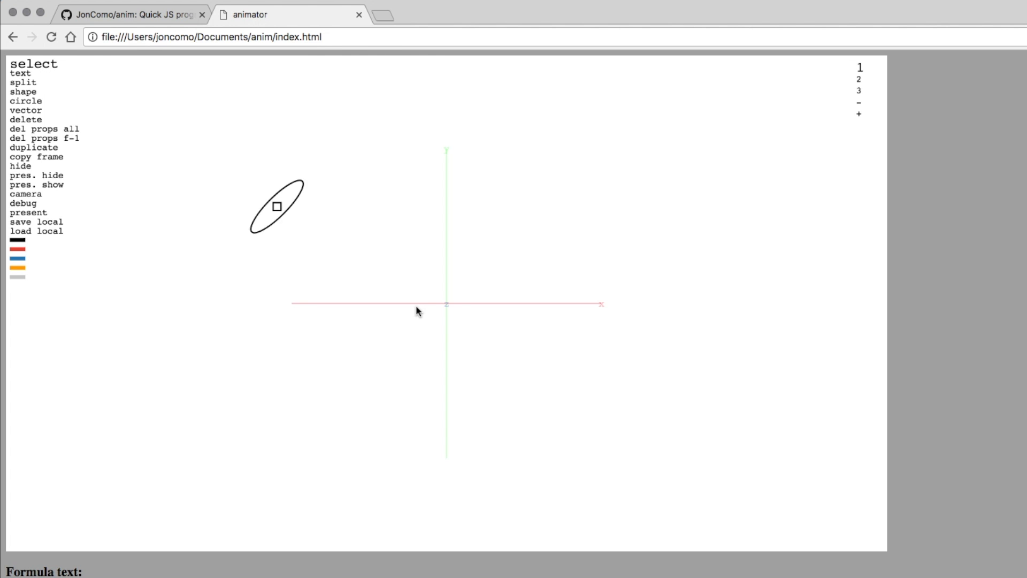
key(o)
key(o)
key(o)
key(o)
key(o)
key(o)
key(o)
key(o)
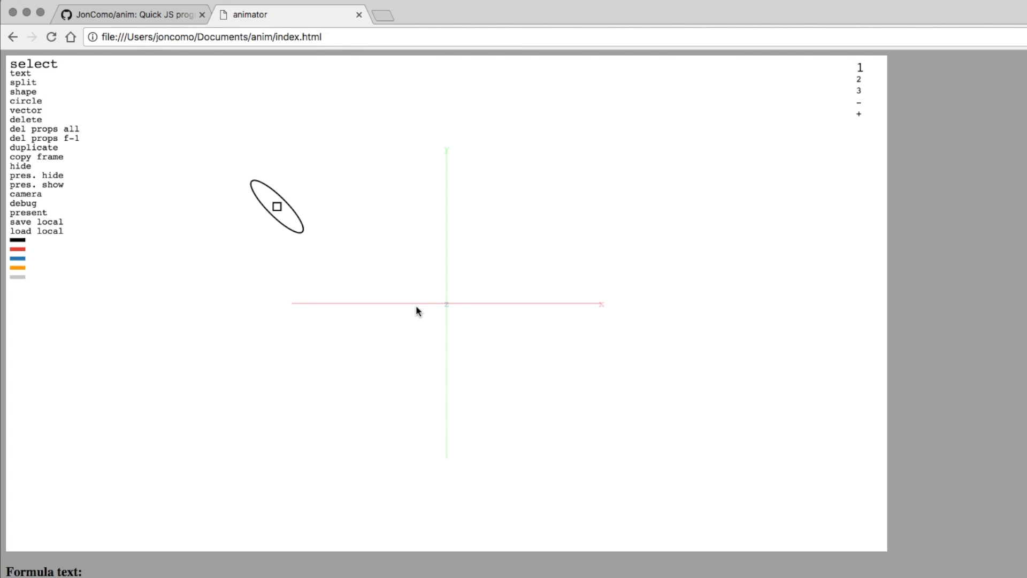
On frame 2, move the ellipse right of the vertical axis, widen it and reverse its slant.
drag(225, 162, 372, 271)
key(Right)
drag(281, 208, 604, 263)
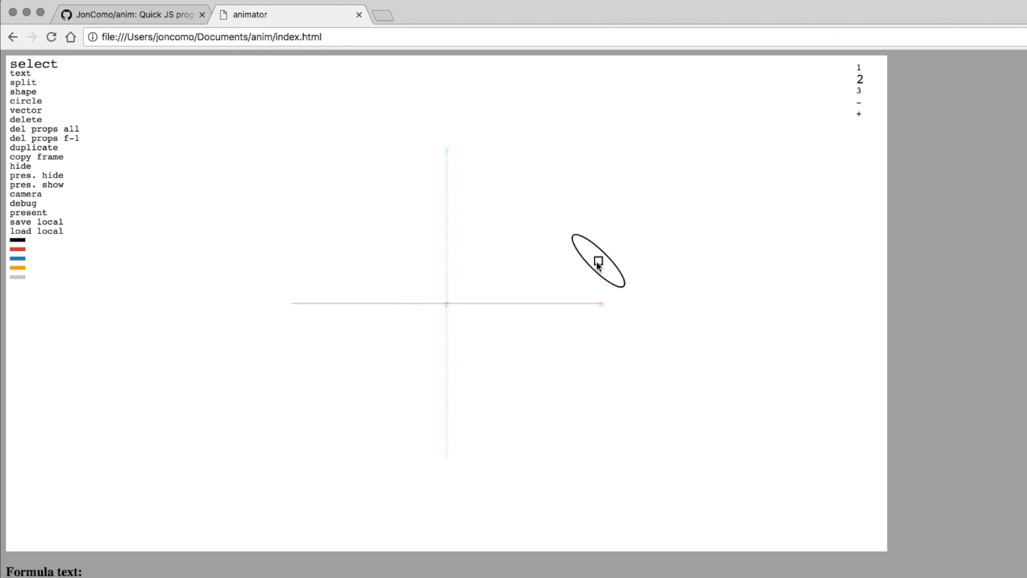
drag(554, 215, 677, 330)
key(i)
key(i)
key(i)
key(i)
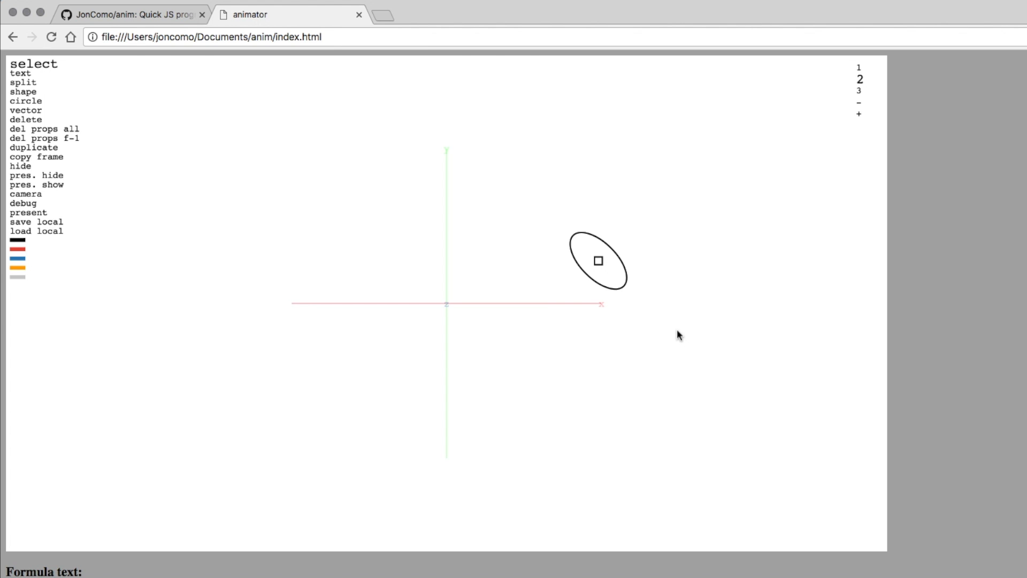
key(u)
key(u)
key(u)
key(u)
key(u)
key(u)
click(677, 331)
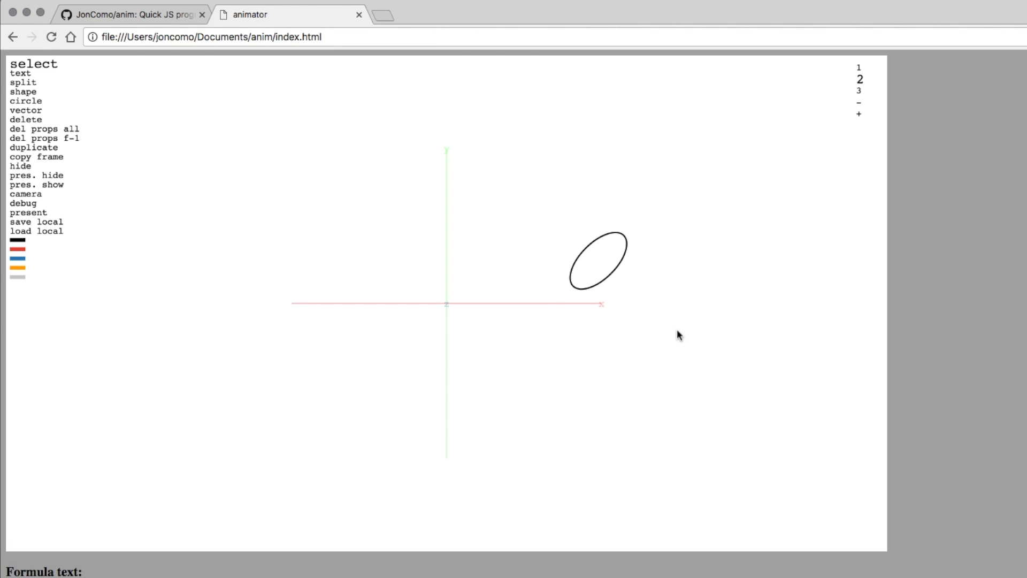
On frame 3, move the ellipse below centre, rotate it clockwise and enlarge it.
key(Right)
drag(597, 266, 414, 424)
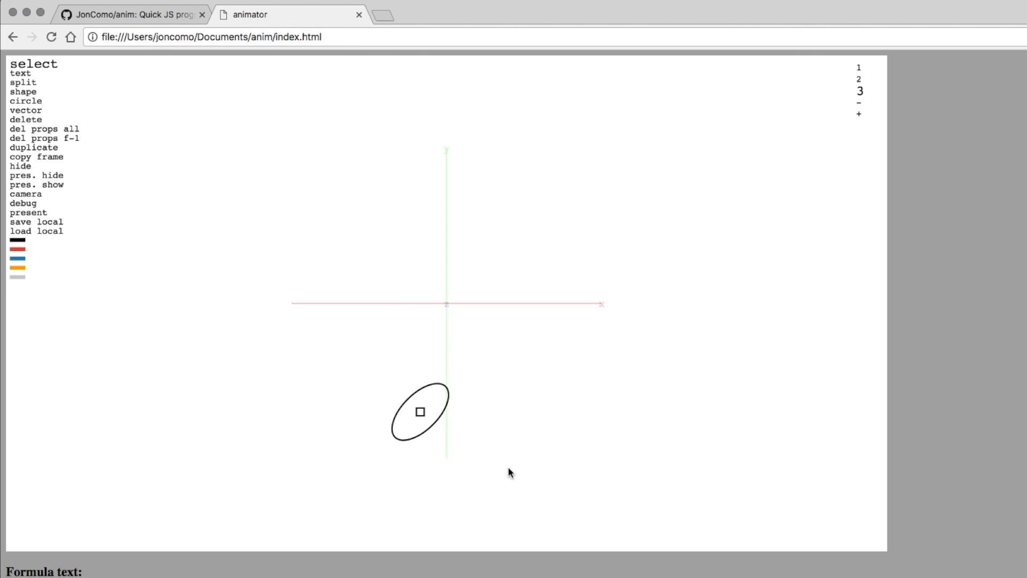
key(o)
key(o)
key(o)
key(o)
key(o)
key(o)
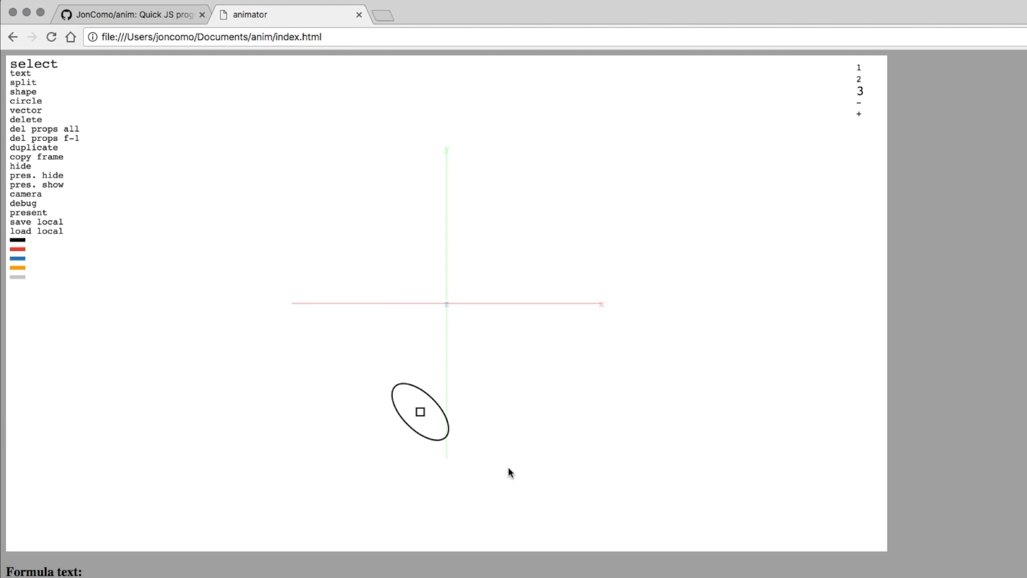
key(i)
key(i)
key(i)
key(i)
key(i)
key(i)
key(i)
key(i)
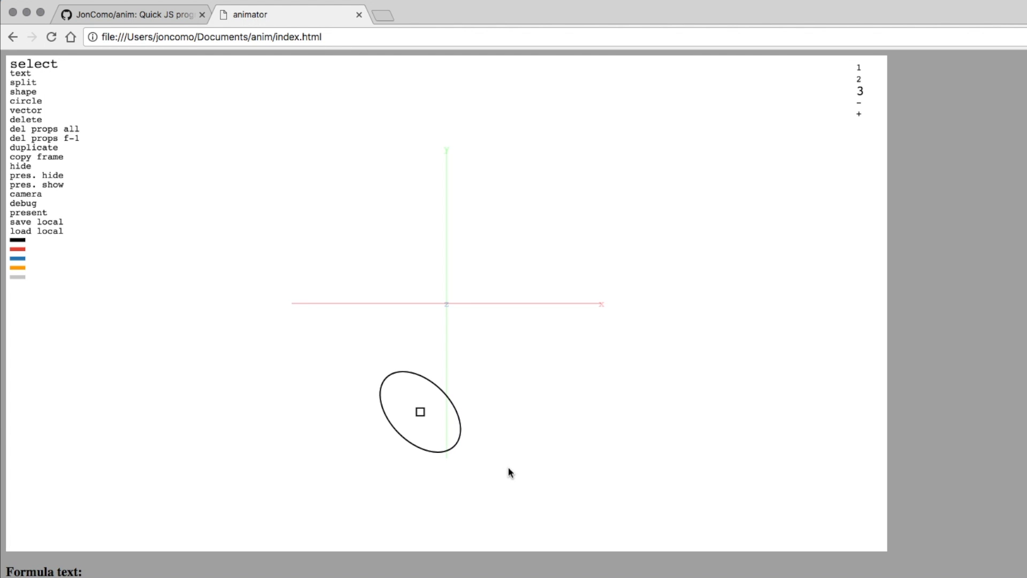
click(607, 354)
key(Left)
key(Left)
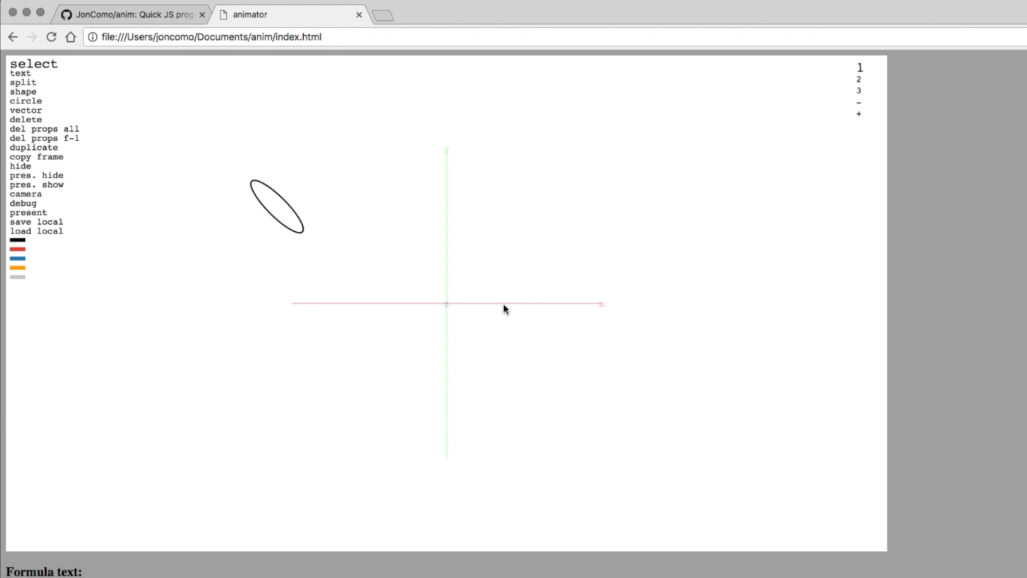
Preview the ellipse animation in presentation mode and step through frames to frame 3.
key(p)
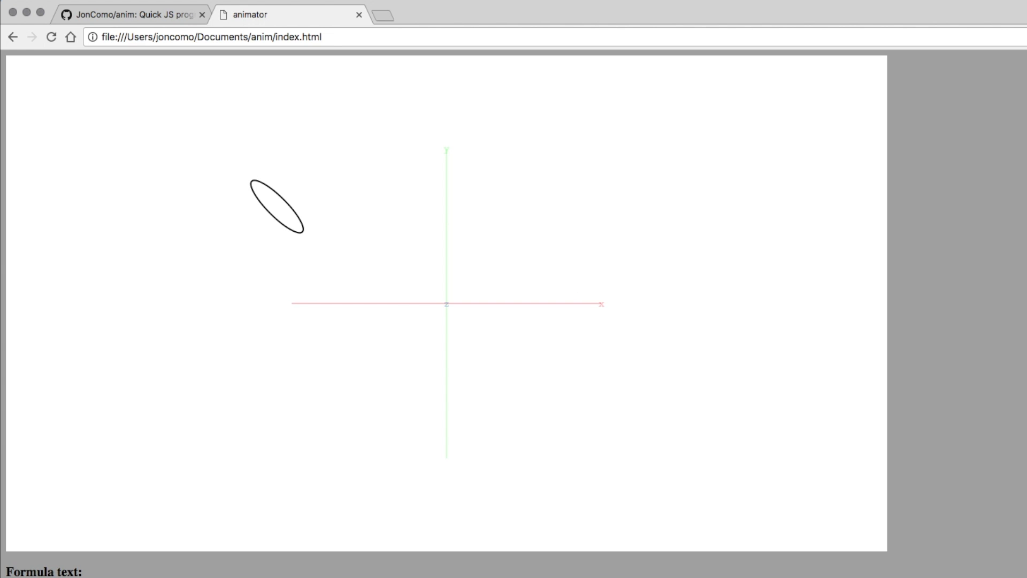
key(Escape)
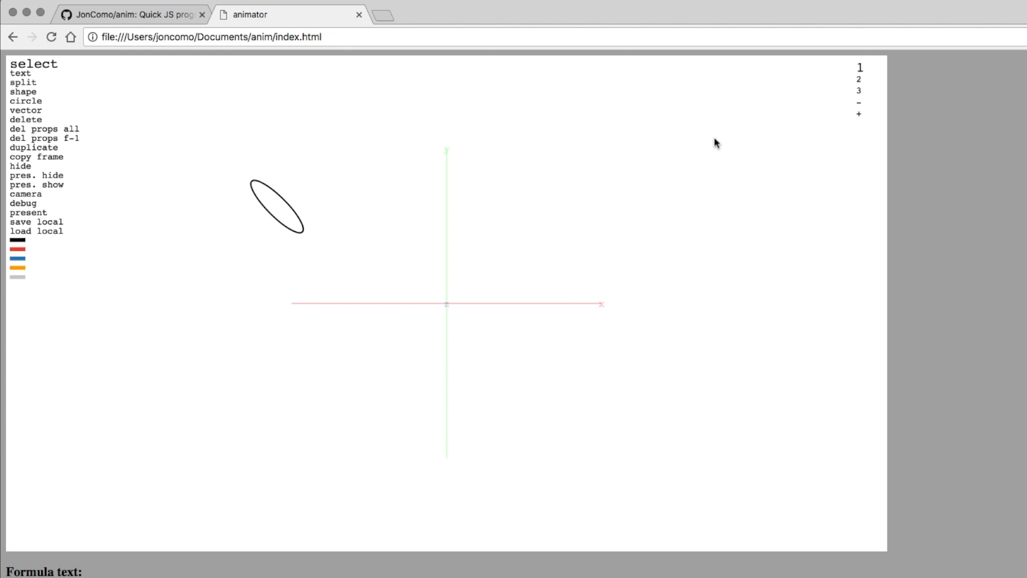
key(Right)
key(Right)
key(Left)
key(Left)
key(Right)
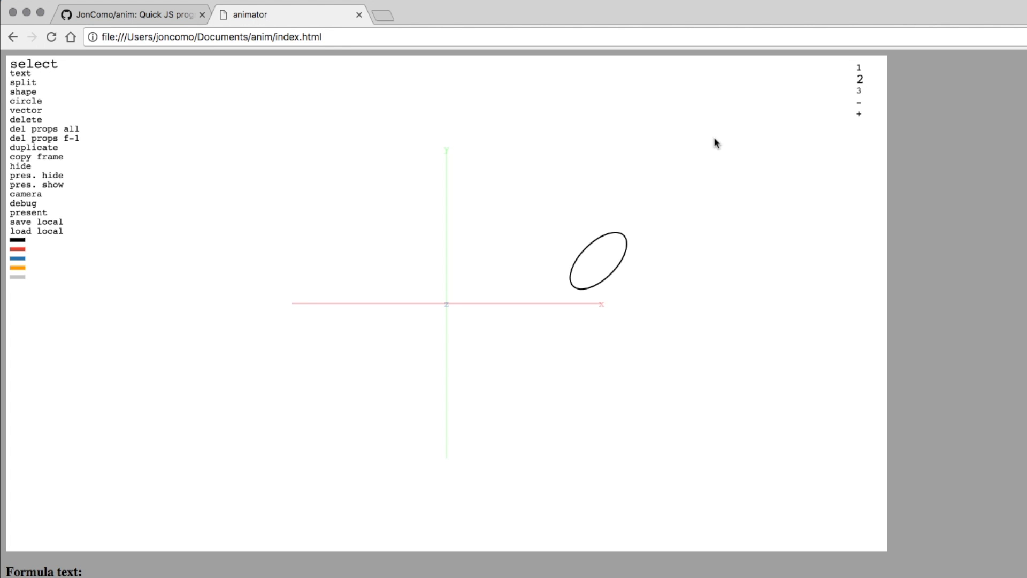
key(Right)
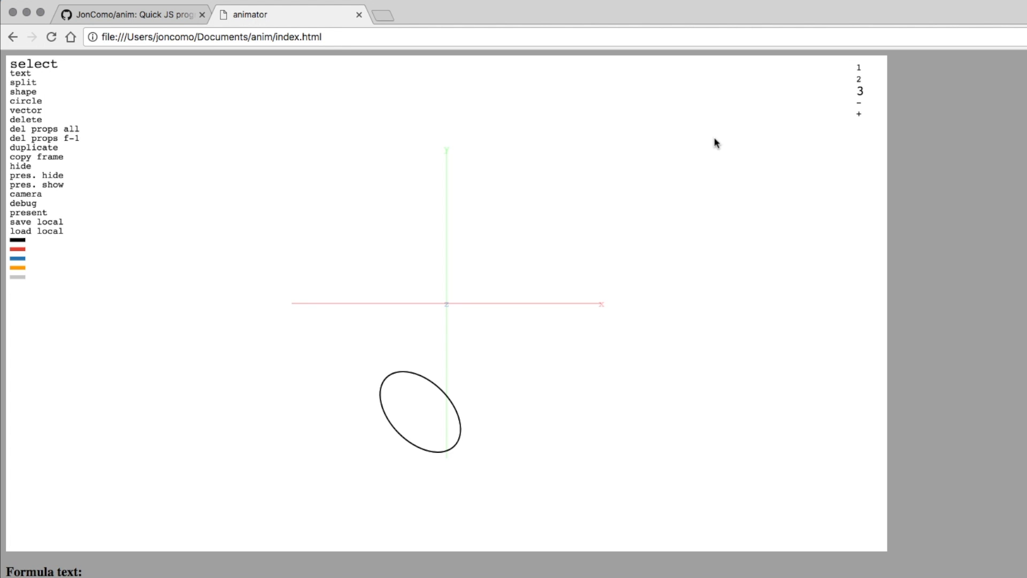
Add frame 4 with the ellipse moved left onto the horizontal axis and rotated counter-clockwise.
click(858, 114)
key(Right)
drag(420, 413, 294, 298)
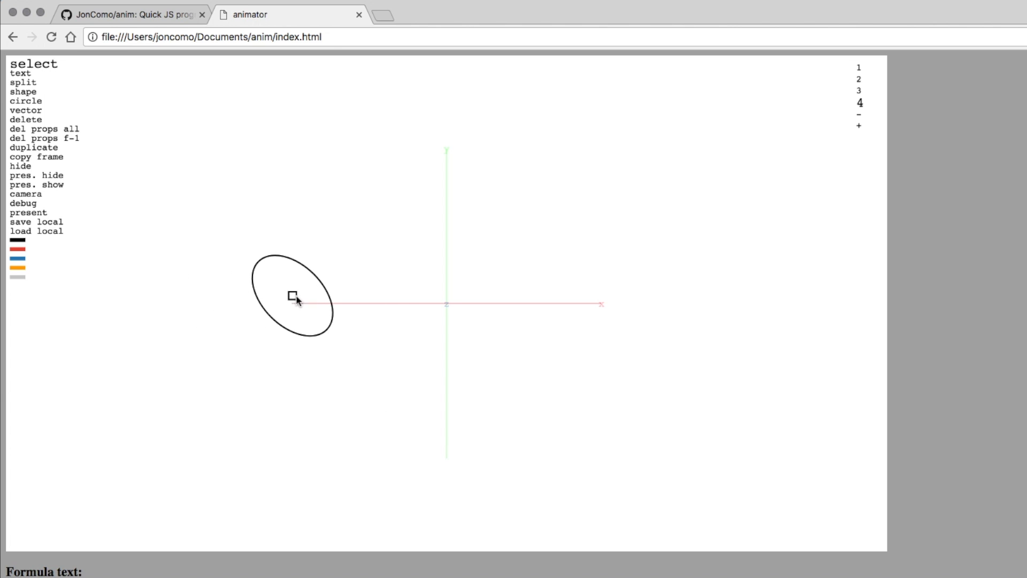
key(u)
key(u)
key(u)
key(u)
key(u)
click(401, 395)
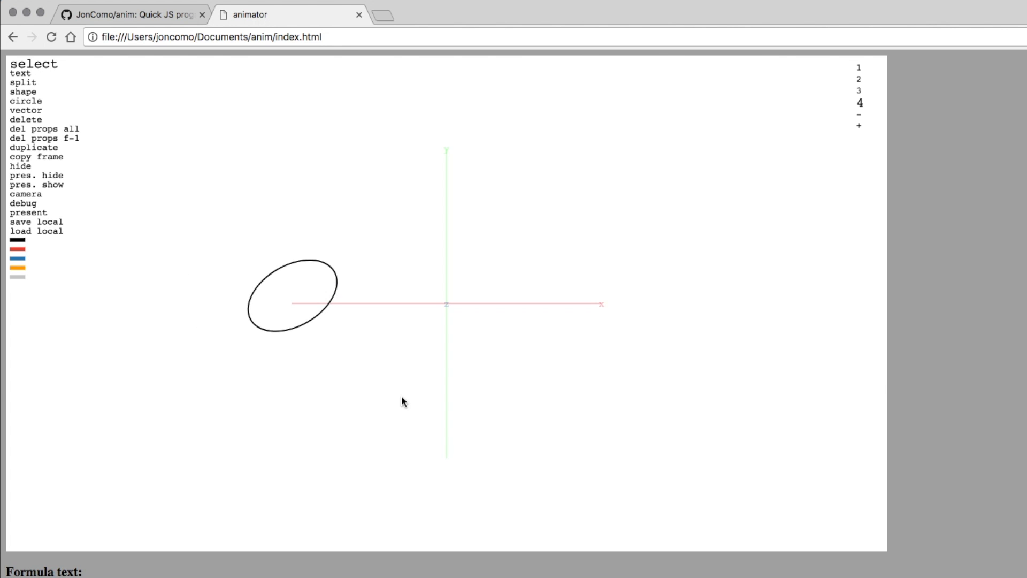
Delete the ellipse and return to frame 1.
drag(270, 221, 446, 403)
key(Delete)
key(Left)
key(Left)
key(Left)
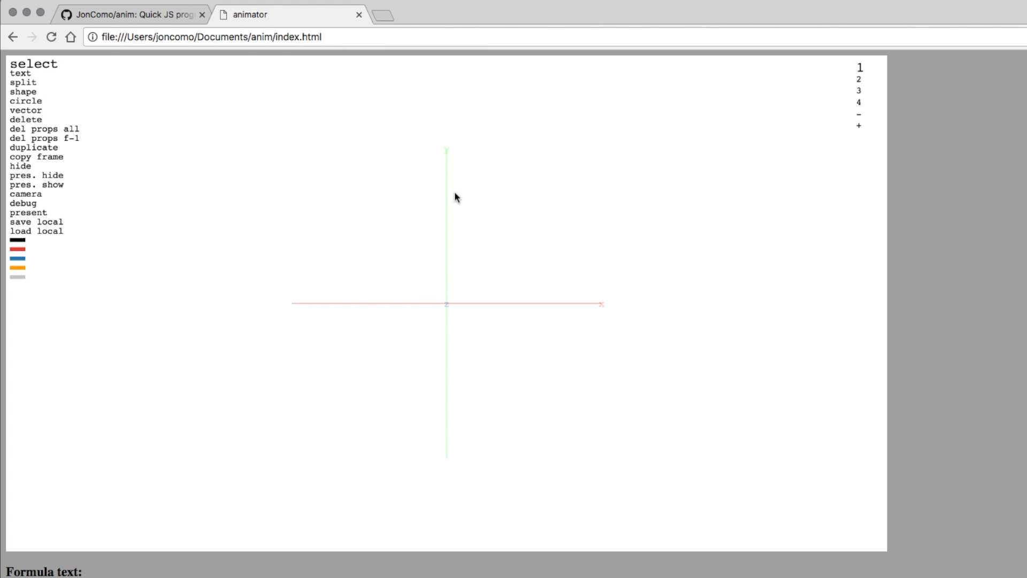
Add a text label defining x=5.
key(t)
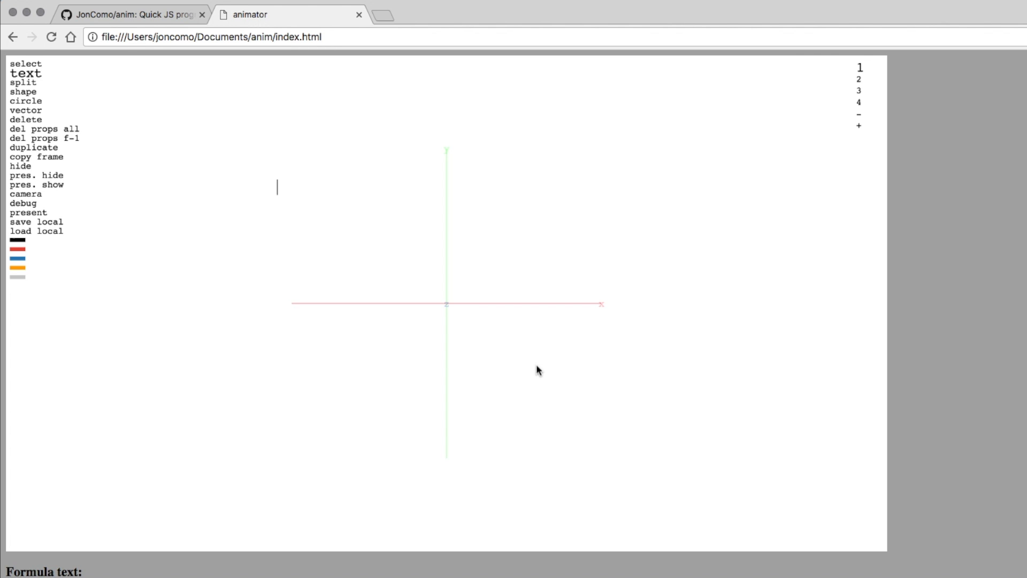
text(x=5)
key(Escape)
Add an e:x label below it showing x = 5.00 and preview it in presentation mode.
key(t)
click(269, 223)
text(e)
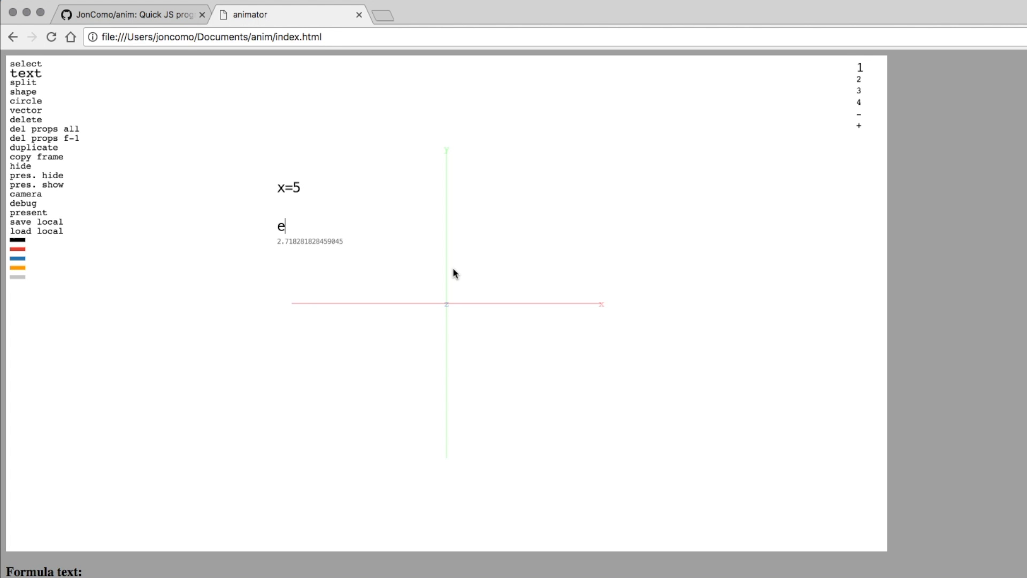
text(:)
text(x)
key(Return)
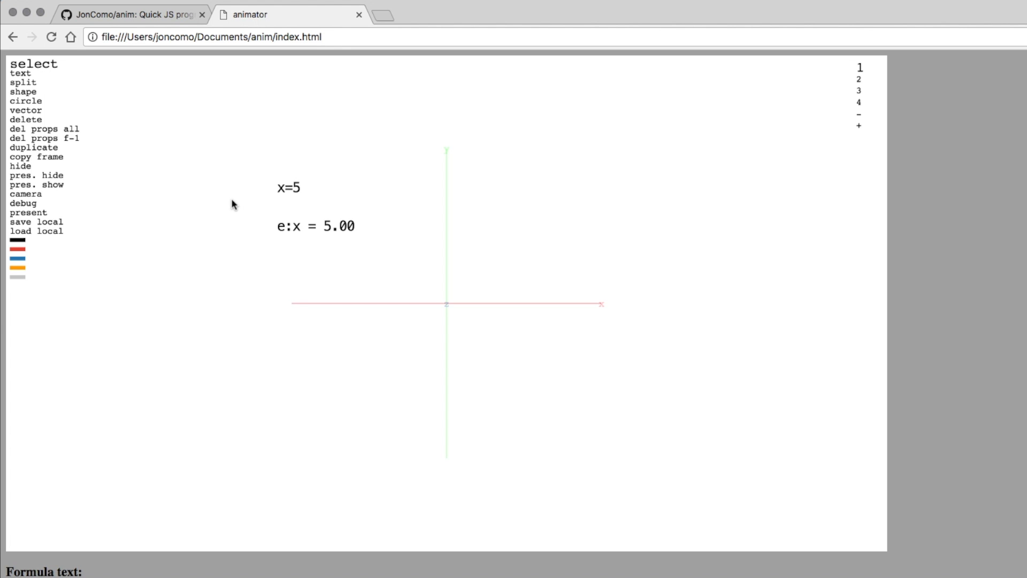
key(ctrl+p)
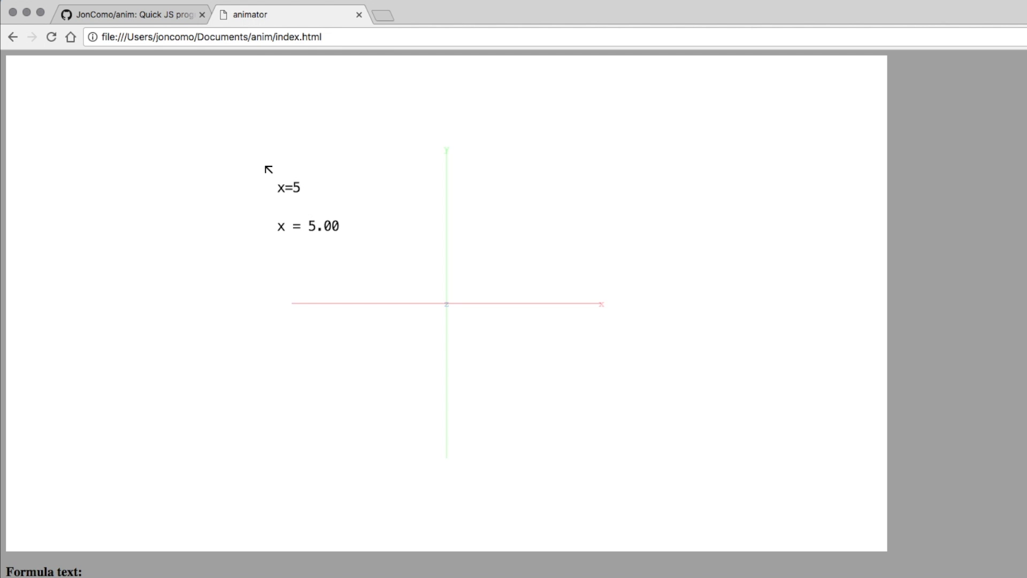
Change the x=5 label to x=2 and move the e:x readout lower.
key(Escape)
drag(252, 160, 341, 203)
key(BackSpace)
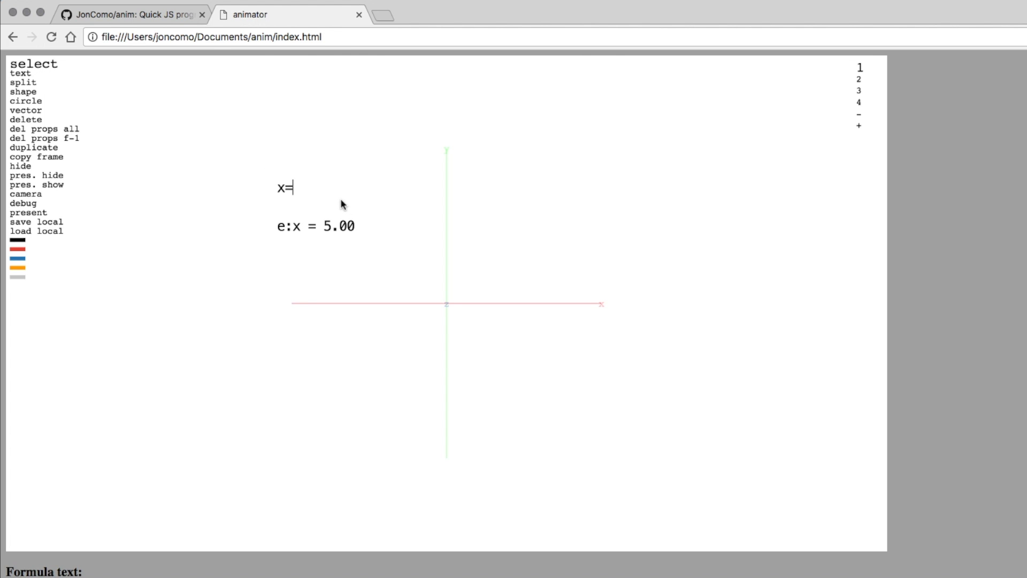
text(2)
drag(292, 224, 287, 268)
Add lines x=3, x=4 and x=5 beneath x=2.
drag(261, 154, 323, 222)
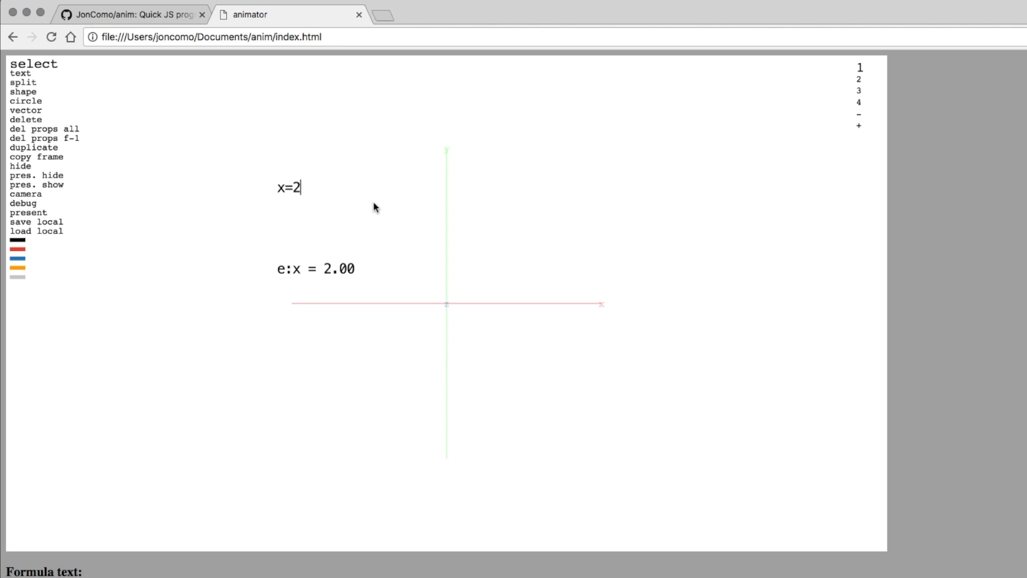
key(Return)
text(x=3)
key(Return)
text(x=4)
key(Return)
text(x=55)
key(BackSpace)
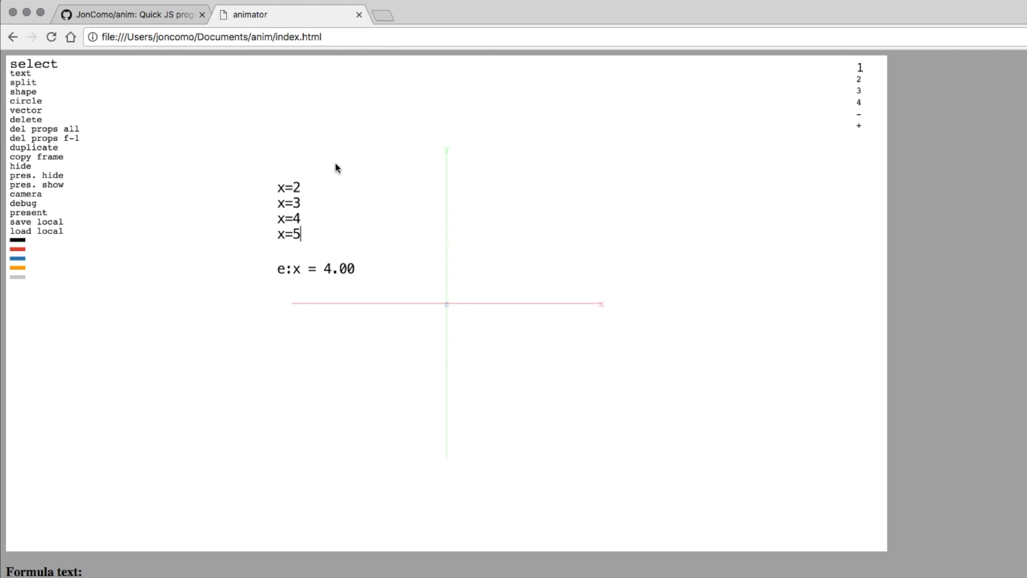
key(Return)
In presentation mode, click through the x lines, leaving the readout at x = 4.00.
key(ctrl+p)
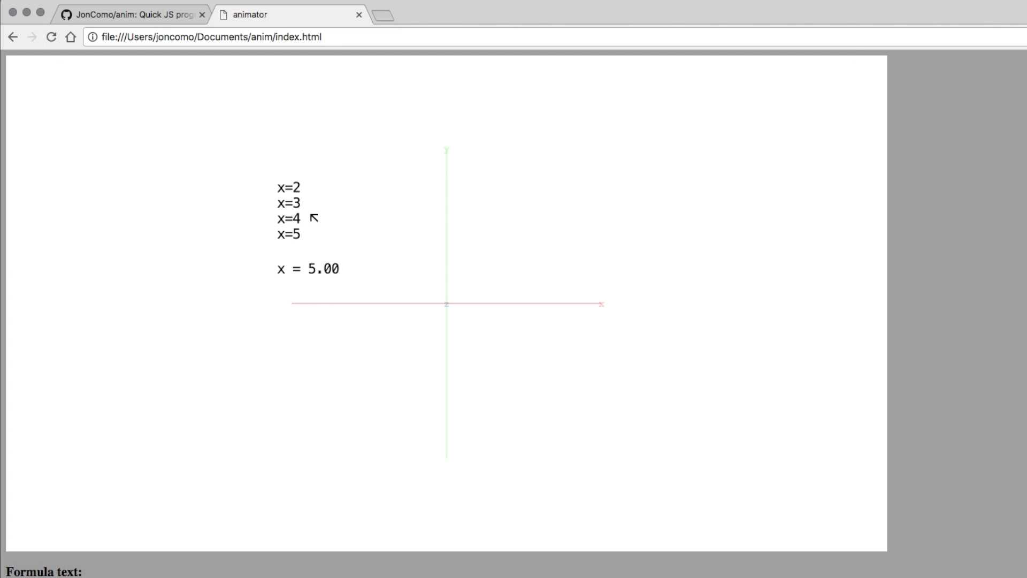
click(288, 219)
click(289, 203)
click(289, 191)
click(289, 204)
click(290, 218)
click(290, 233)
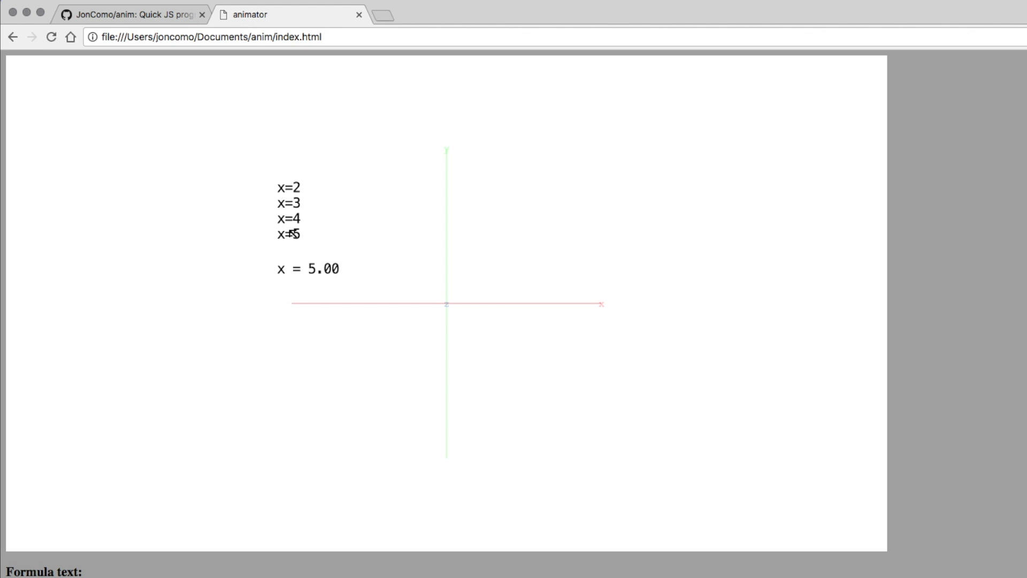
click(290, 189)
click(288, 219)
key(Escape)
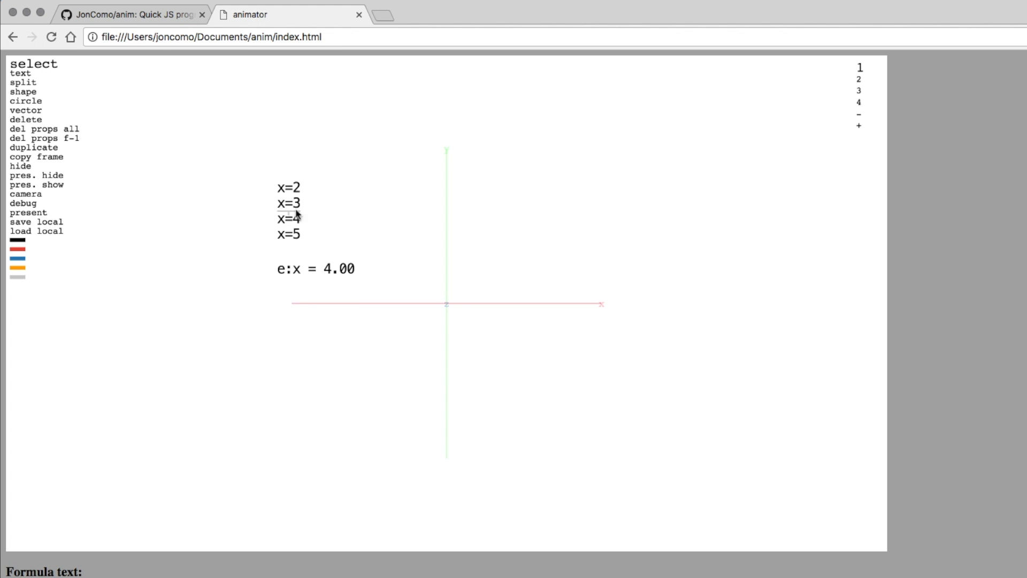
Add an x=x+1 label to the right of x=2 and enter presentation mode.
key(t)
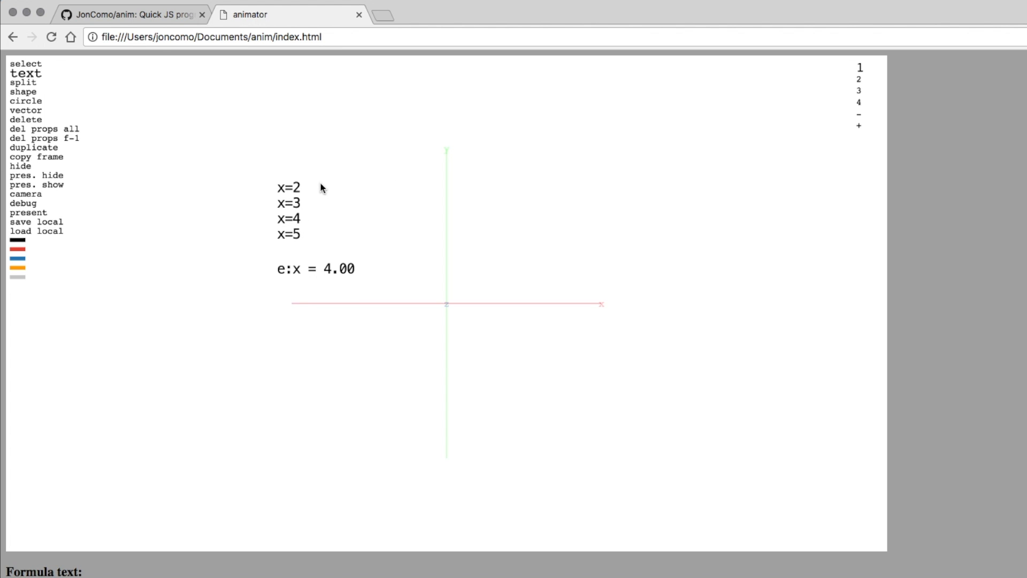
click(319, 183)
text(x=x+1)
key(Return)
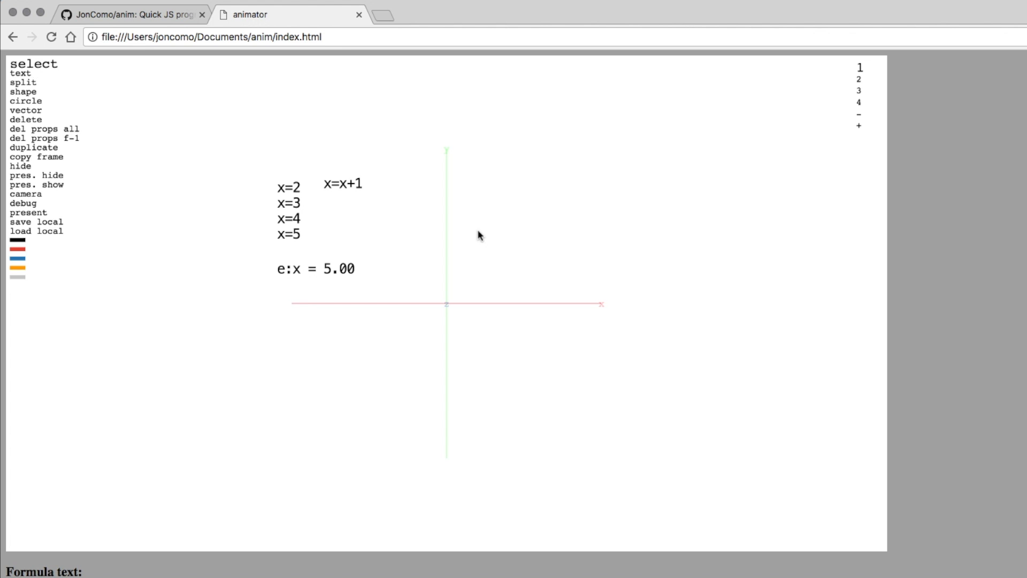
key(p)
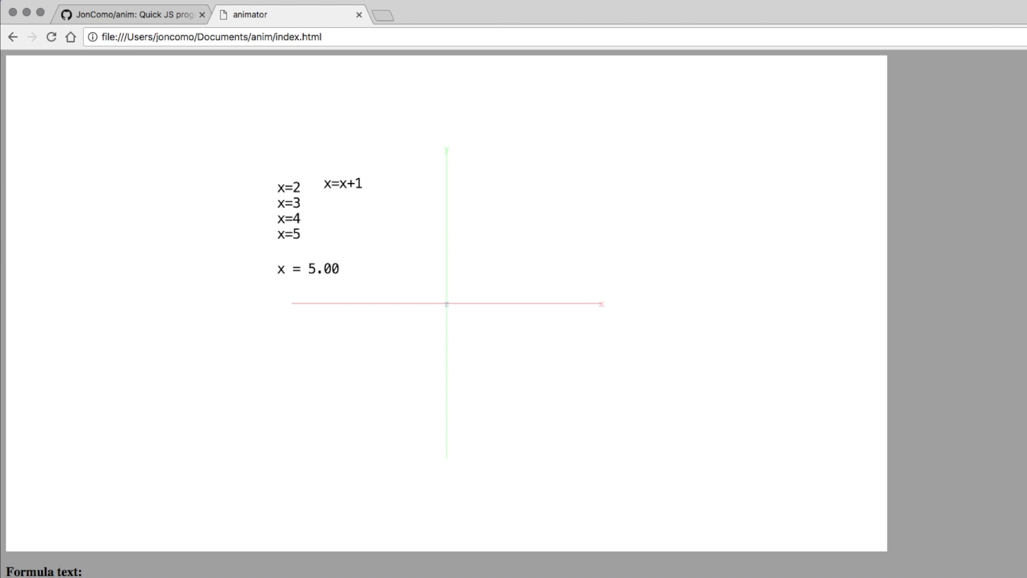
Click the x=x+1 label repeatedly to increment x up to 24, then exit presentation.
click(343, 185)
click(343, 185)
click(343, 185)
click(343, 185)
click(343, 185)
click(343, 185)
triple_click(343, 185)
double_click(342, 185)
triple_click(343, 185)
triple_click(343, 185)
double_click(343, 185)
key(Escape)
Prefix the label with e: so x counts up continuously to 636, then delete it.
mouse_move(348, 187)
mouse_down()
mouse_move(362, 201)
mouse_move(351, 196)
mouse_up()
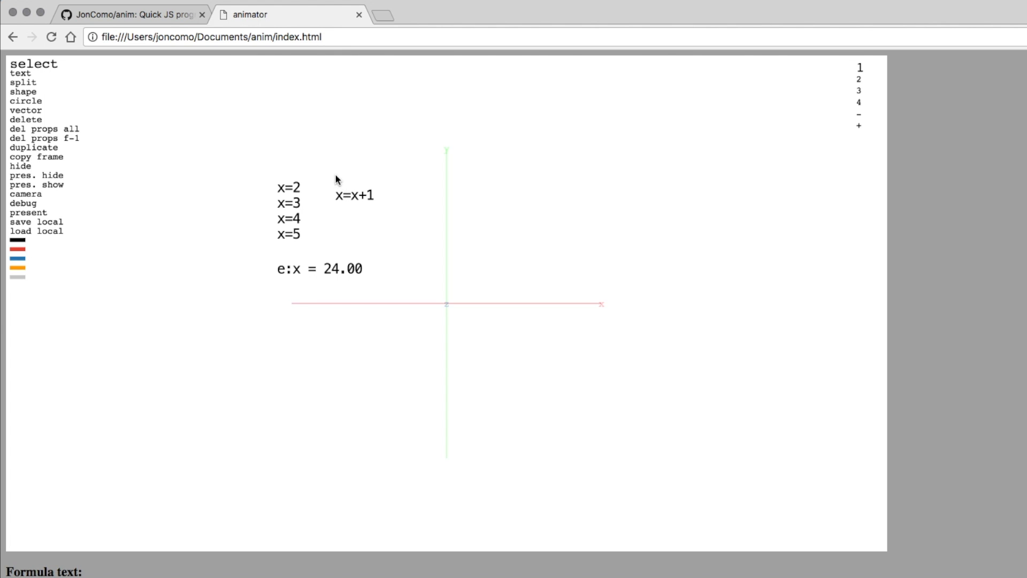
key(Left)
key(Left)
key(Left)
key(Left)
key(Left)
text(e:)
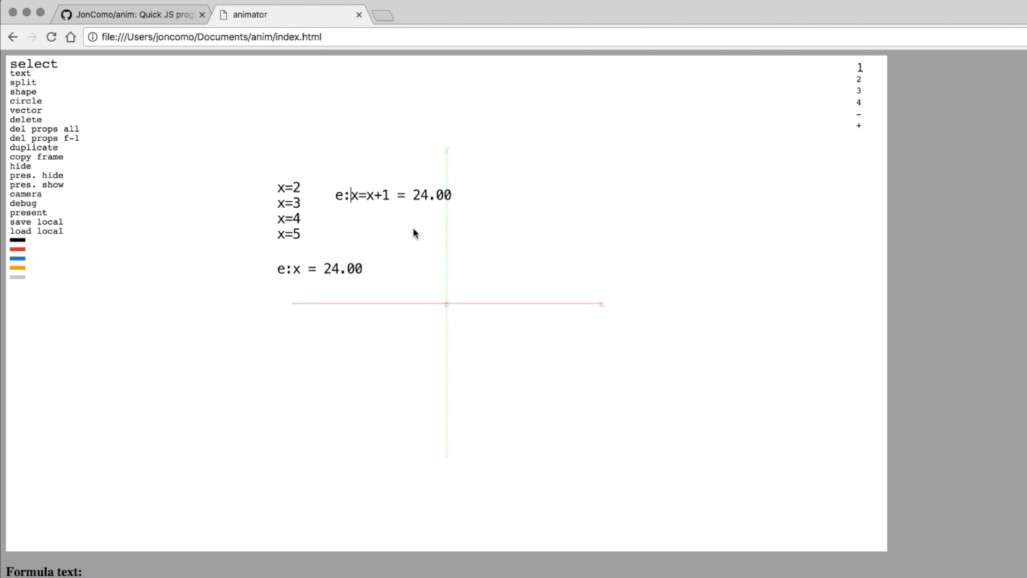
key(Return)
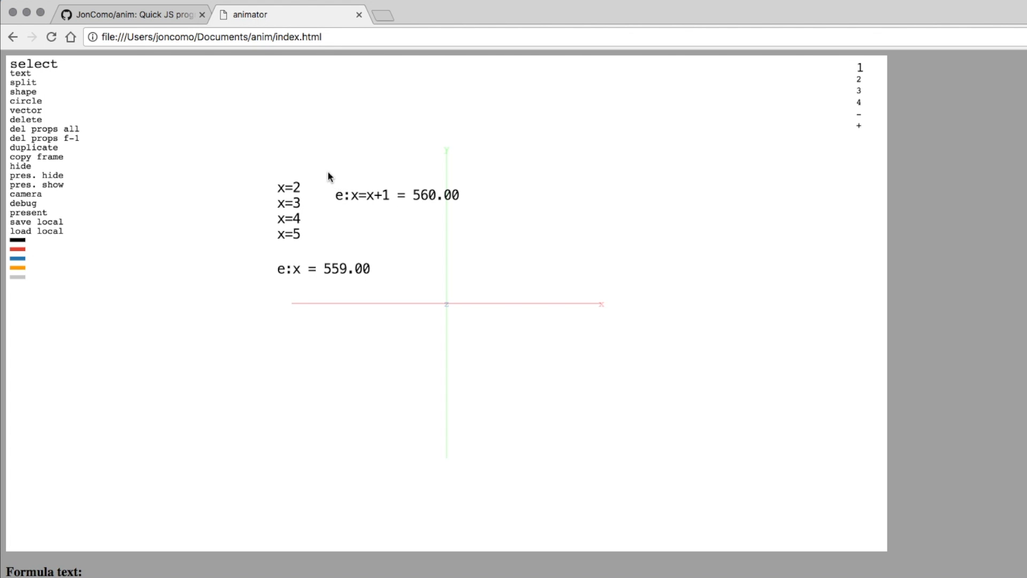
click(351, 195)
key(super+BackSpace)
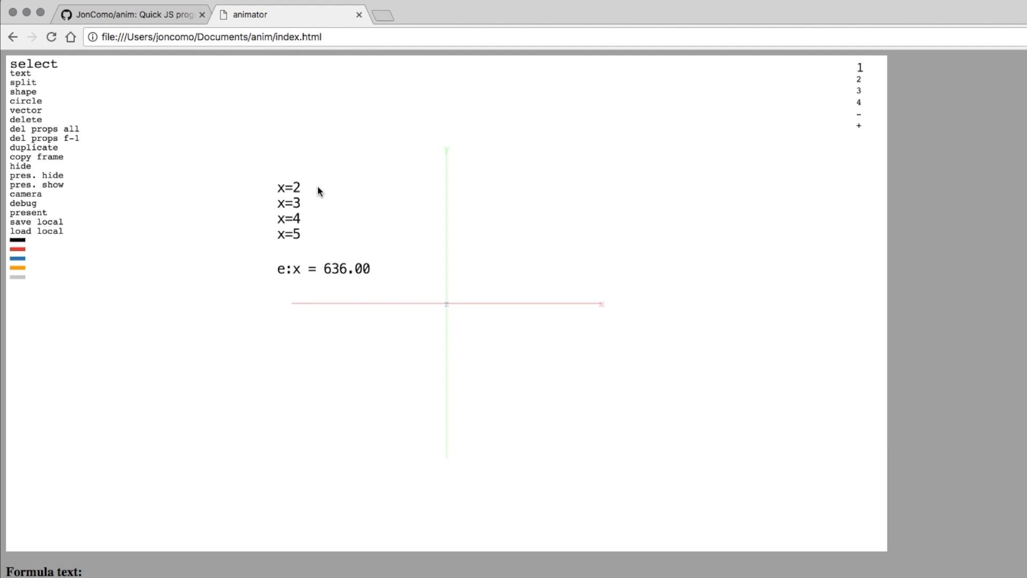
key(t)
Add a slide:x slider label and preview it in presentation mode.
click(315, 184)
text(slide::x)
key(BackSpace)
key(BackSpace)
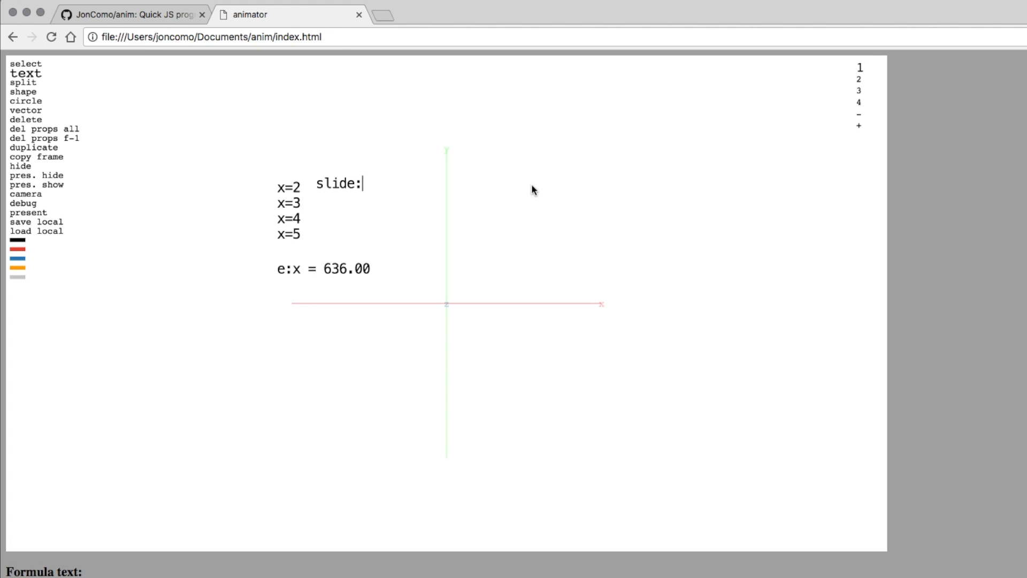
text(x)
key(Return)
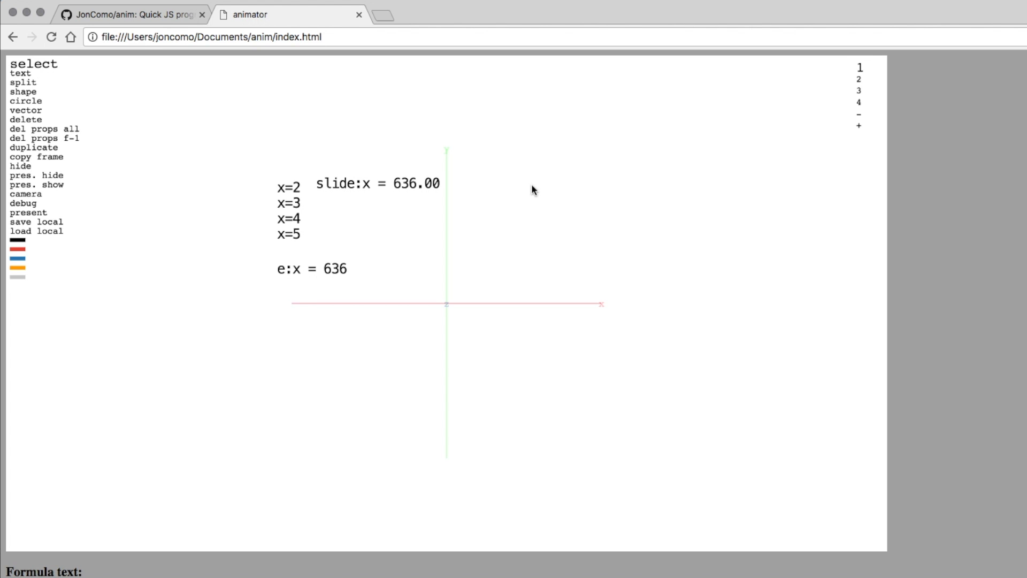
key(p)
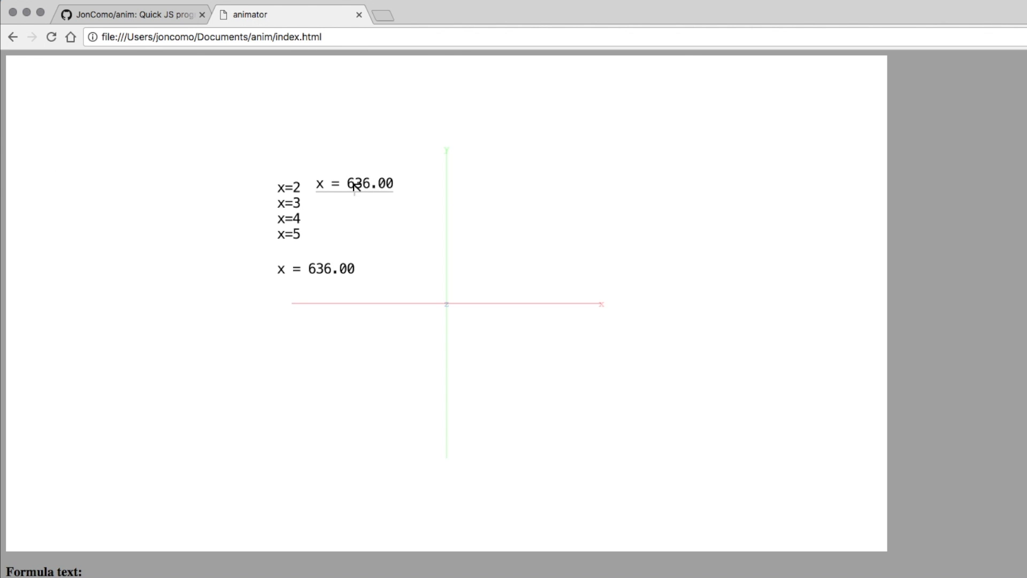
Scrub the x slider down from 636 and click the x=2, 3, 4 lines to test it.
drag(355, 181, 138, 183)
drag(358, 183, 251, 186)
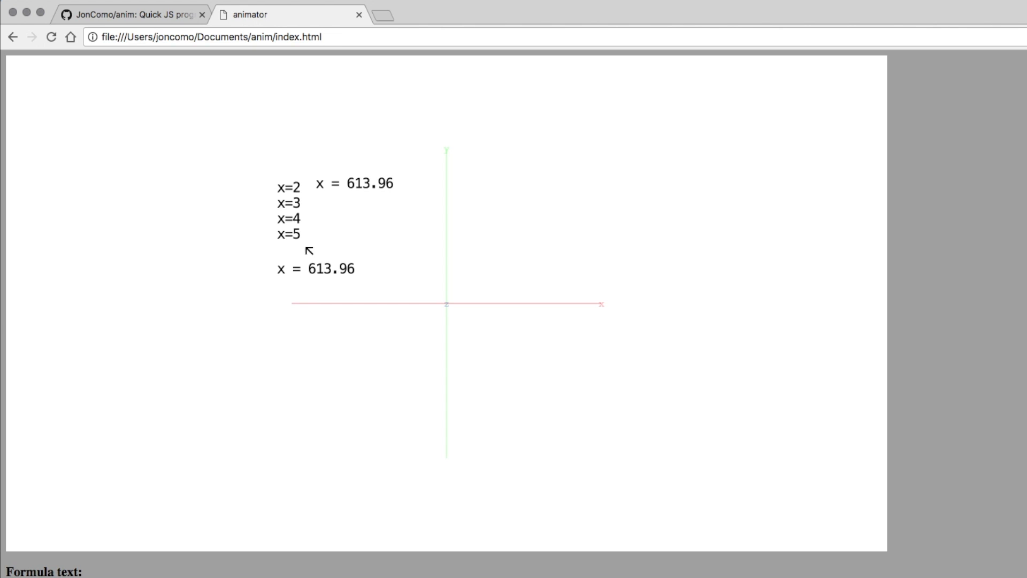
click(291, 188)
click(291, 204)
click(292, 218)
drag(350, 192, 494, 192)
key(Escape)
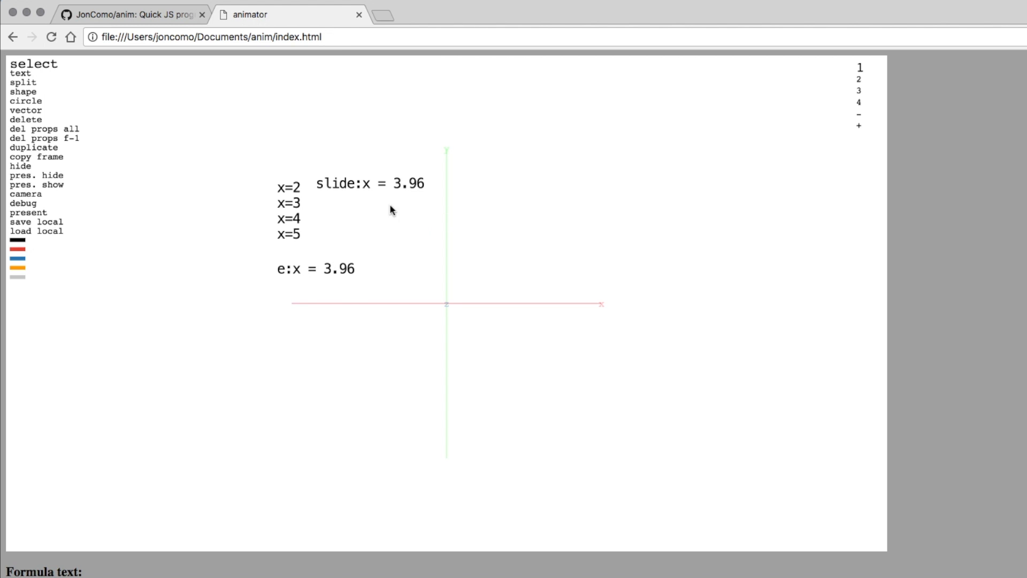
Select all the text labels, including the slider and readout, and delete them.
drag(367, 195, 379, 206)
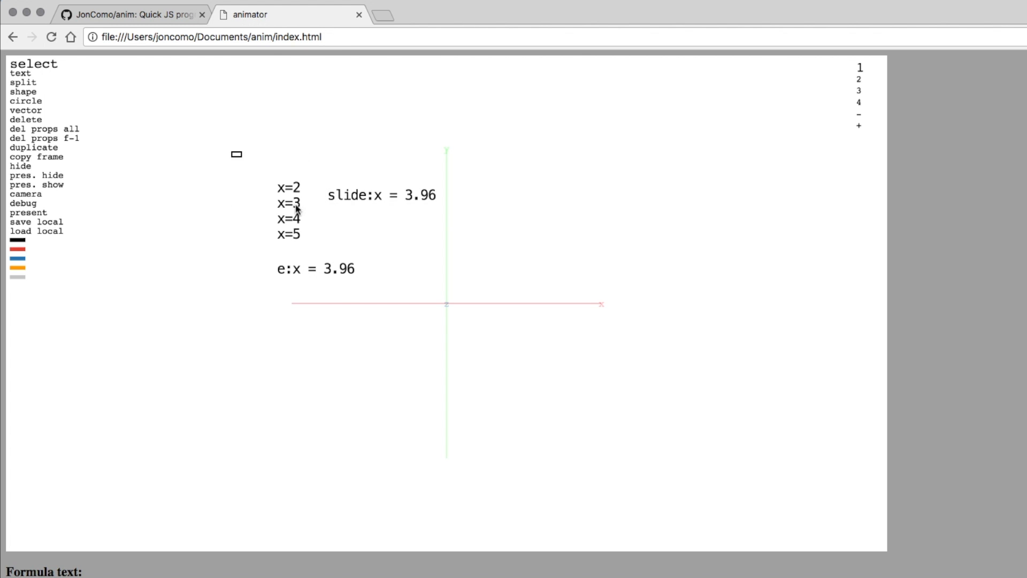
drag(231, 151, 445, 319)
key(BackSpace)
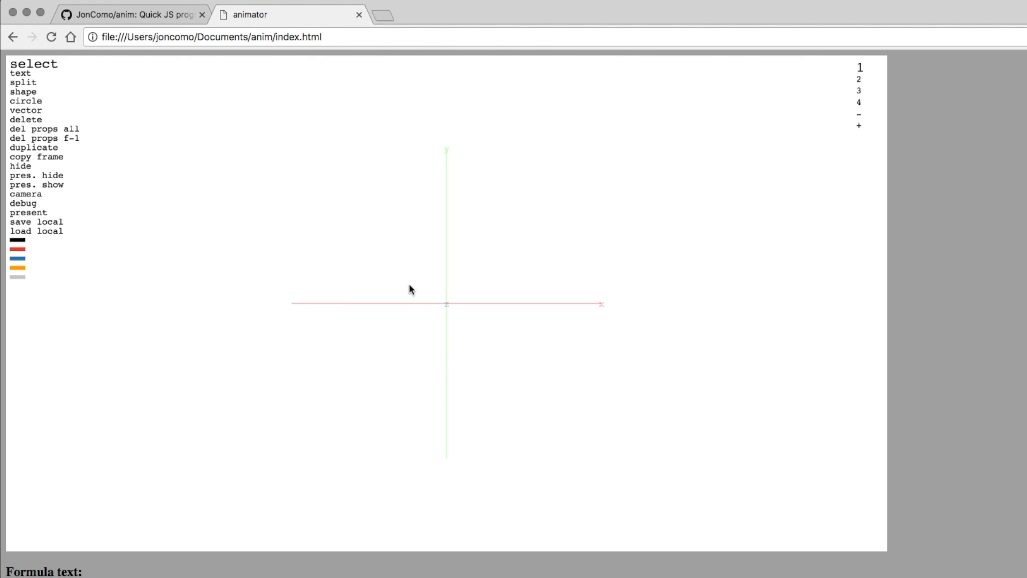
Define f(x)=sin(x) in a new text line.
key(t)
click(253, 183)
text(f(x)=2)
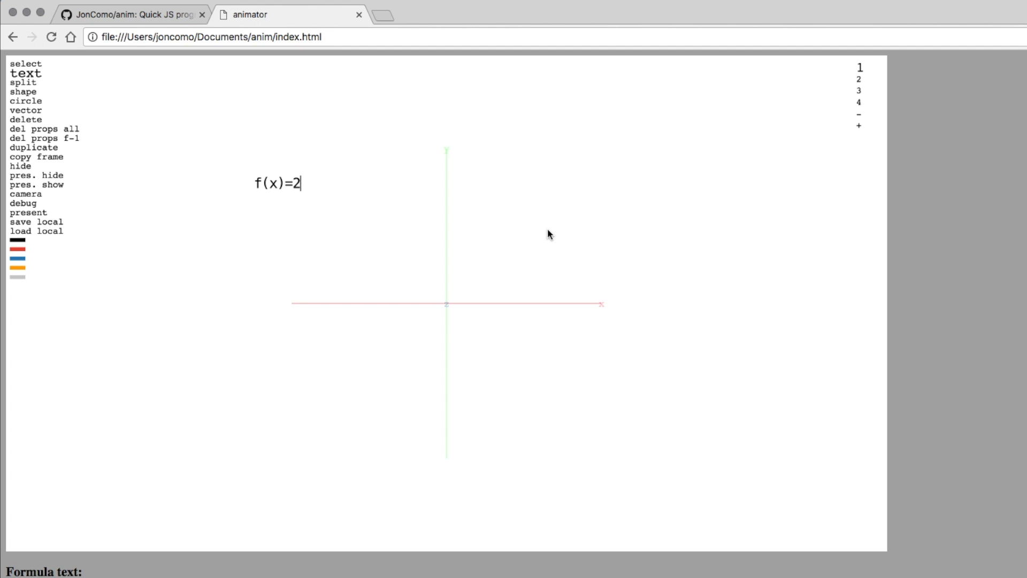
key(BackSpace)
text(sin(x))
key(Escape)
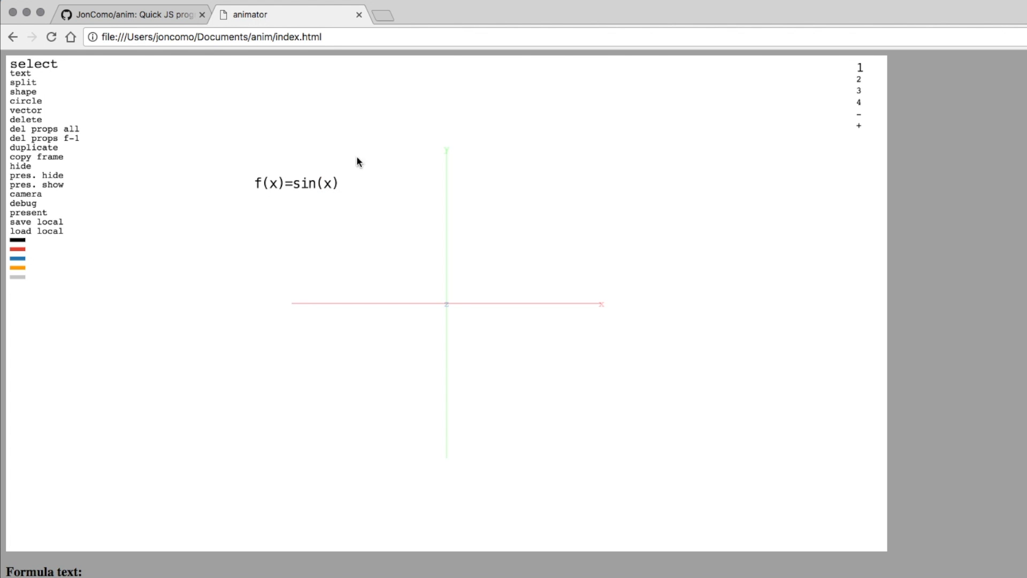
Add an evaluation below, changing e:f(2) to f(pi/2) then f(pi), which shows 0.00.
key(t)
click(262, 225)
text(e:)
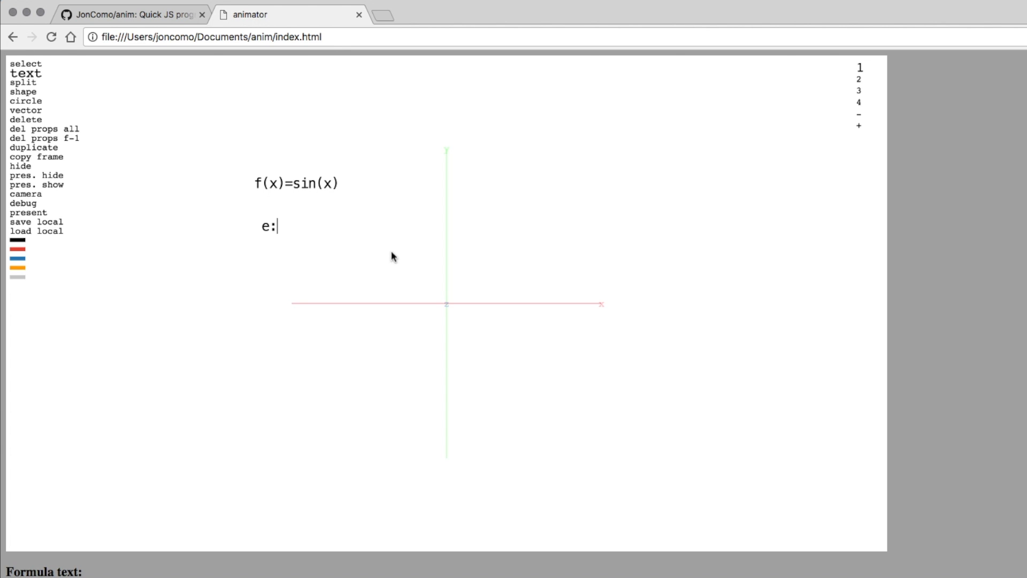
text(f(2))
key(Escape)
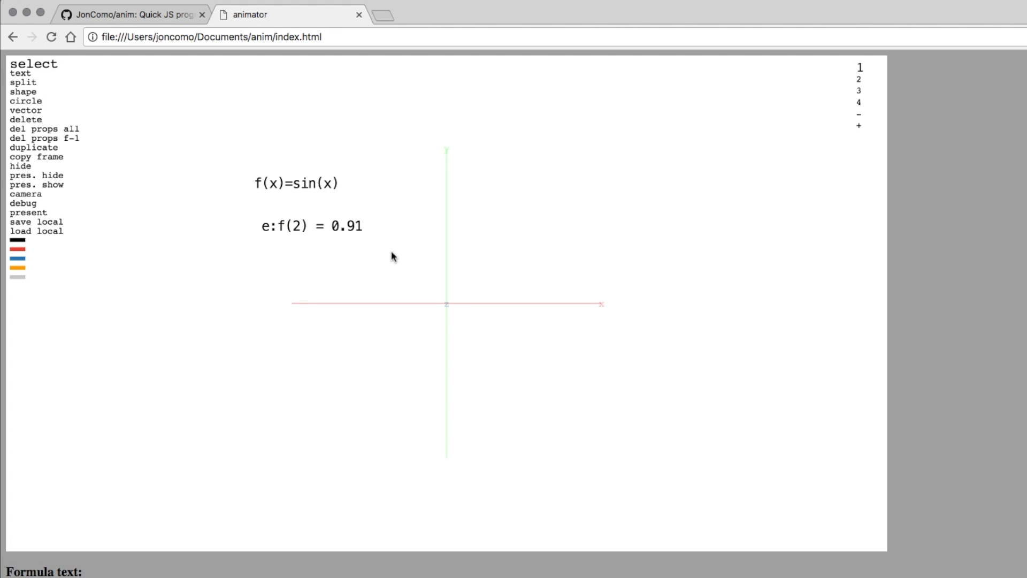
click(300, 226)
key(BackSpace)
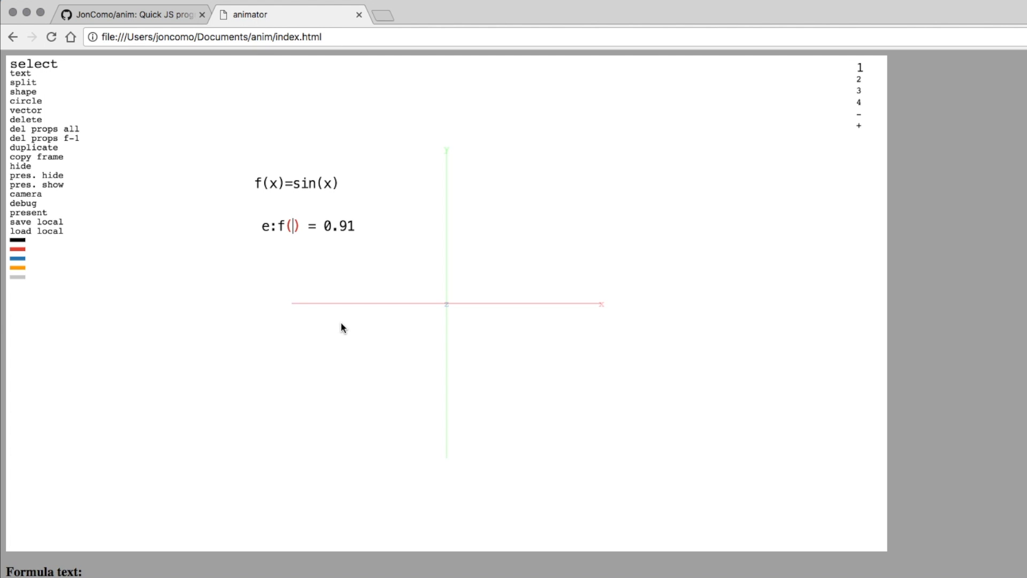
text(pi)
text(2)
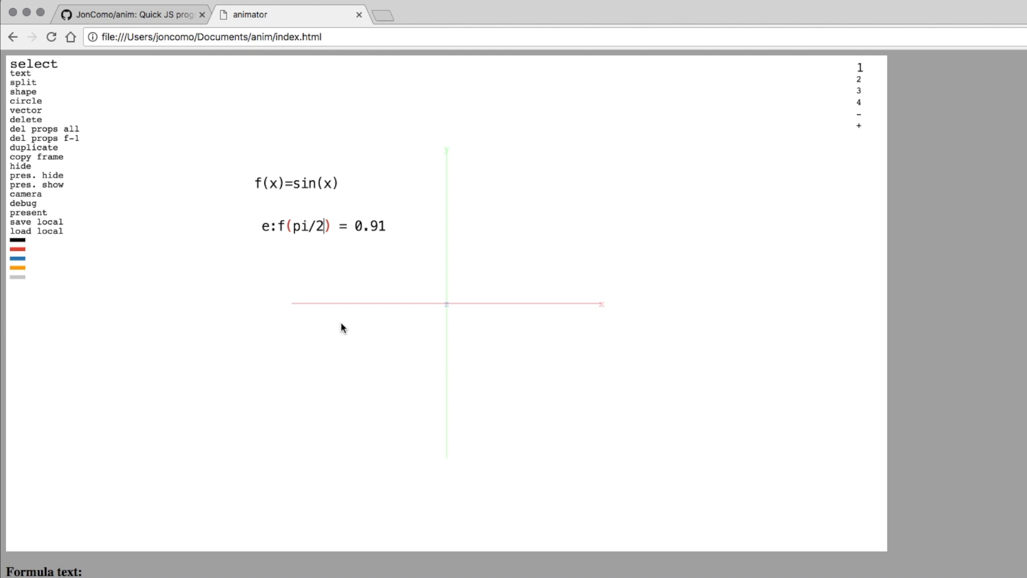
key(Return)
key(BackSpace)
key(BackSpace)
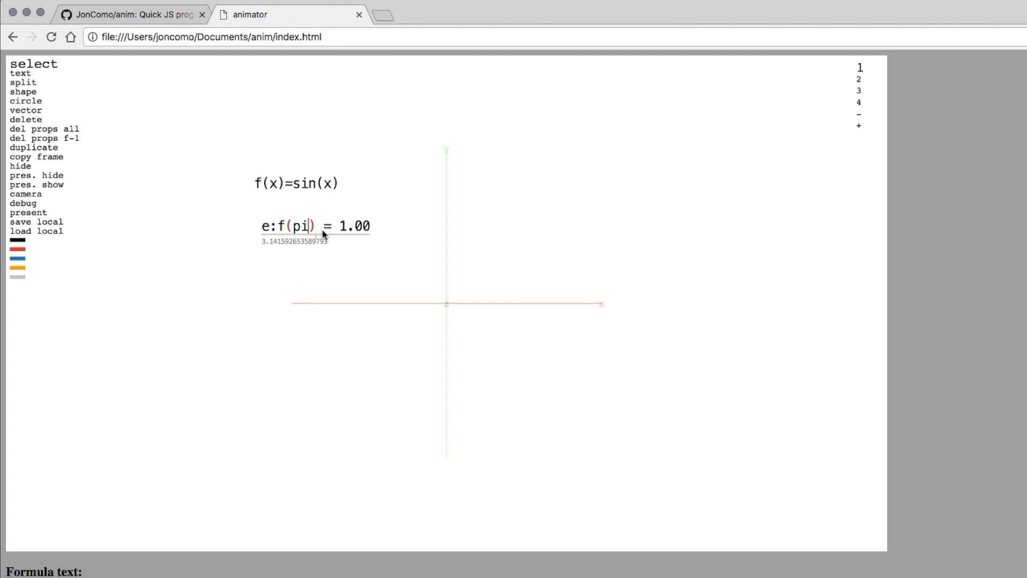
key(Return)
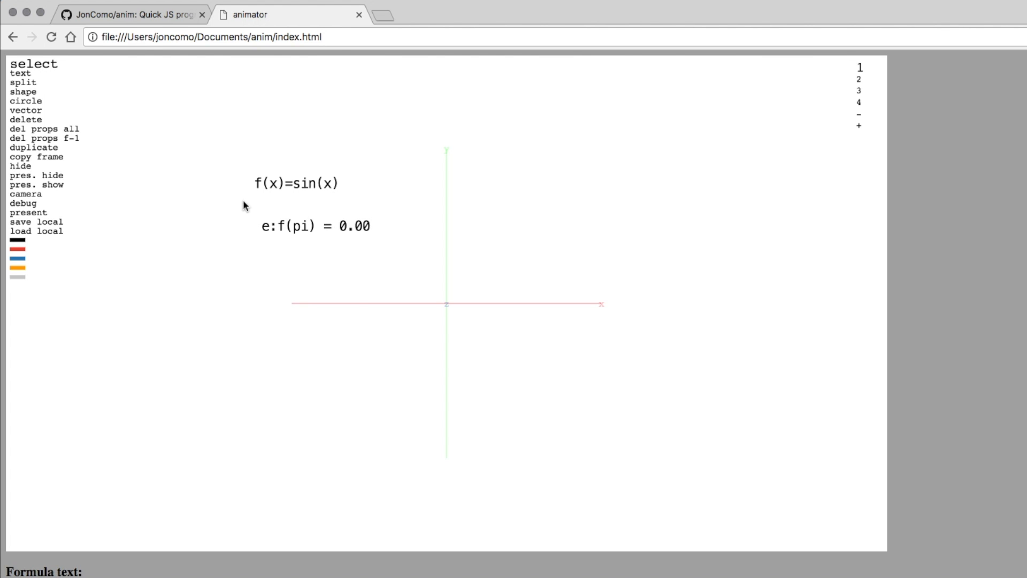
drag(243, 201, 291, 254)
Delete the f(pi) line and add e:graph(f) under f(x)=sin(x) to plot the sine curve.
key(BackSpace)
click(277, 183)
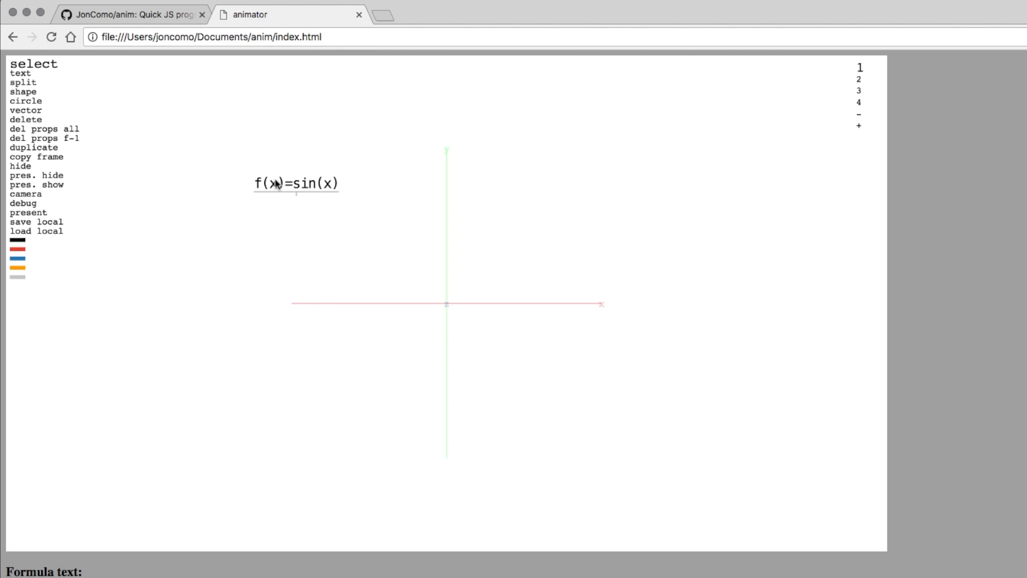
key(Down)
text(e:graph(f))
key(Escape)
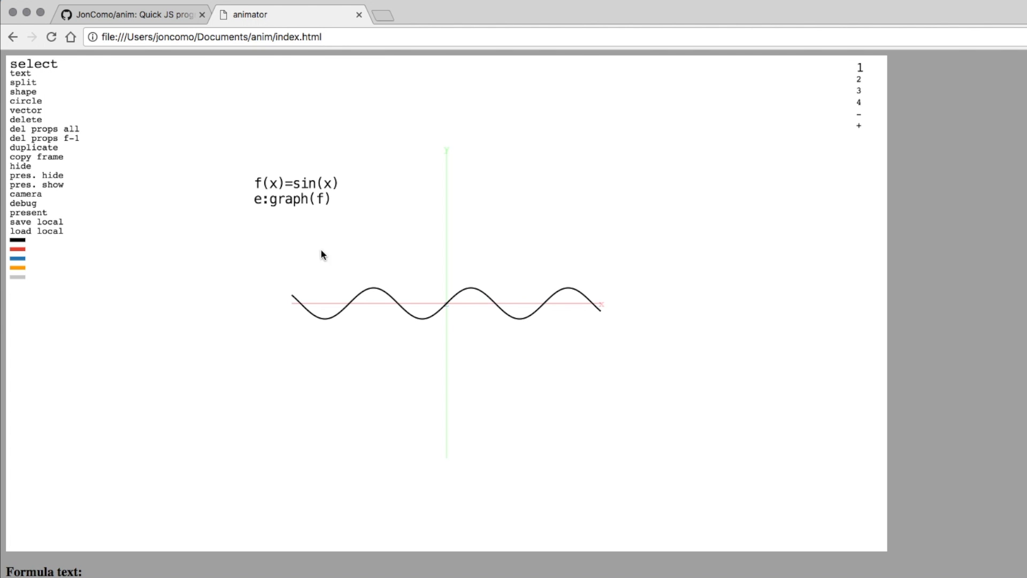
key(c)
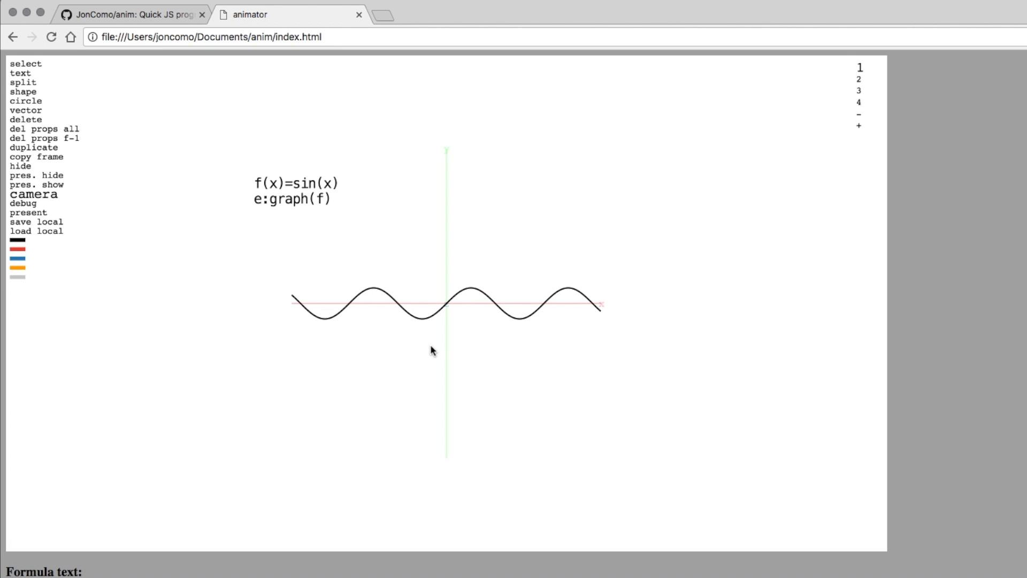
Tilt frame 1's camera to a 3-D view of the sine graph and compare with frame 2's flat view.
drag(430, 345, 539, 319)
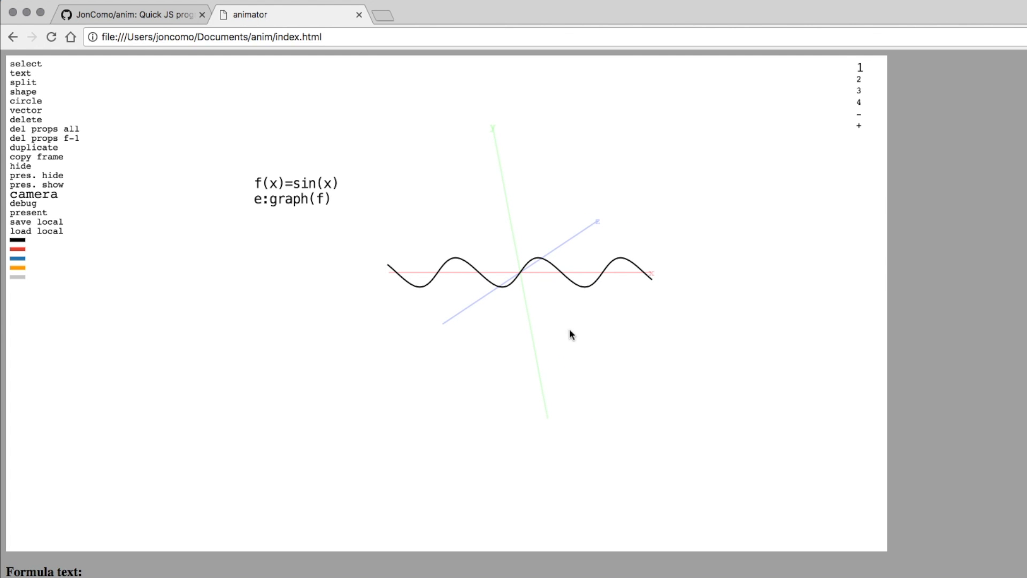
key(space)
key(space)
key(Right)
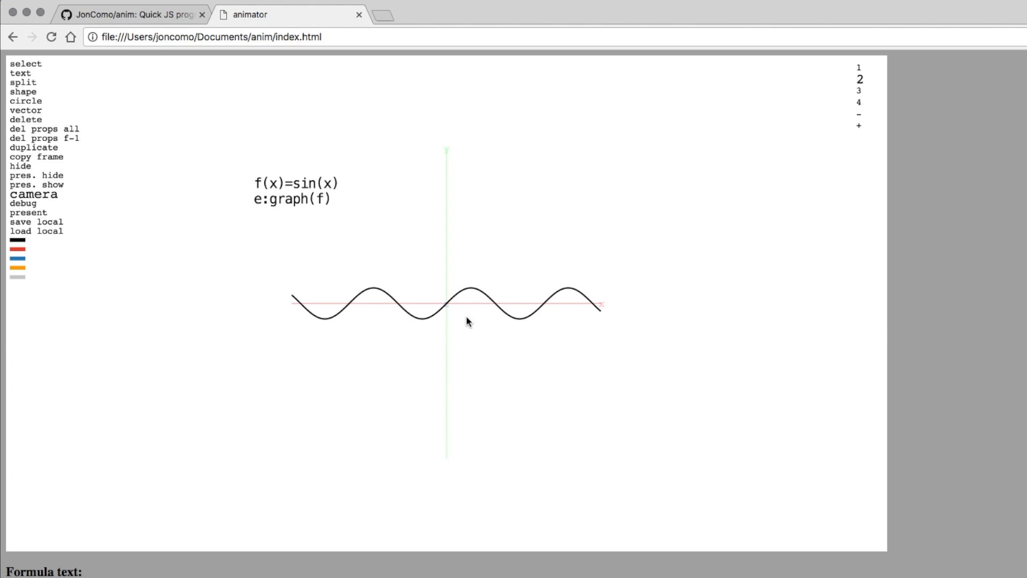
key(Left)
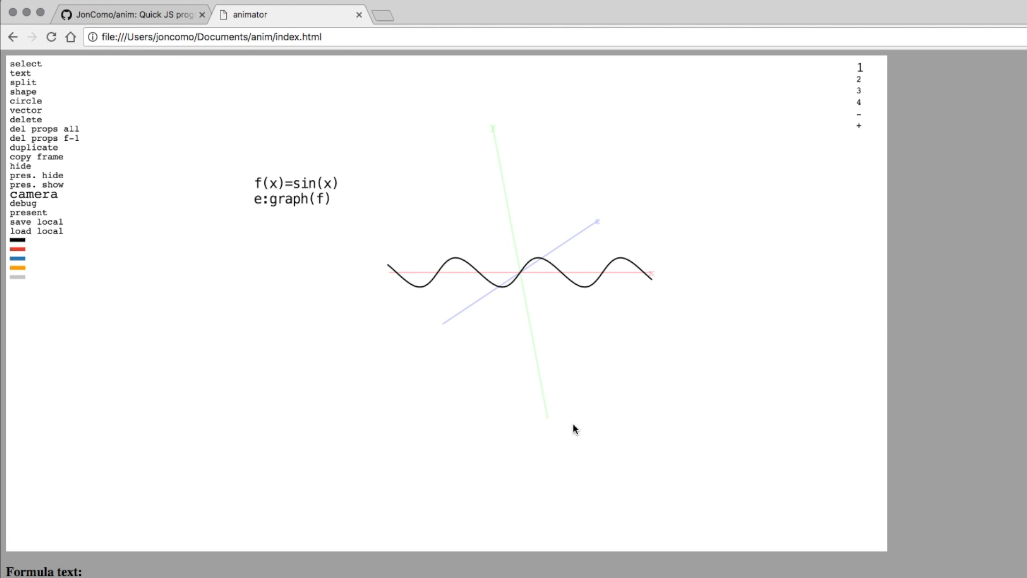
key(Right)
key(Left)
Preview the animation in presentation mode, stepping between frames 1 and 2.
key(p)
key(Right)
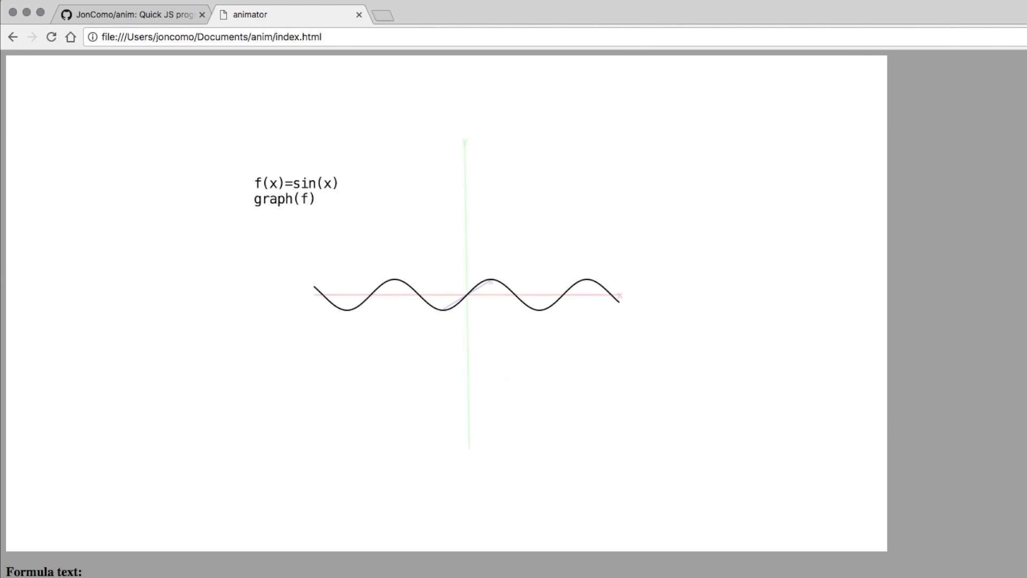
key(Left)
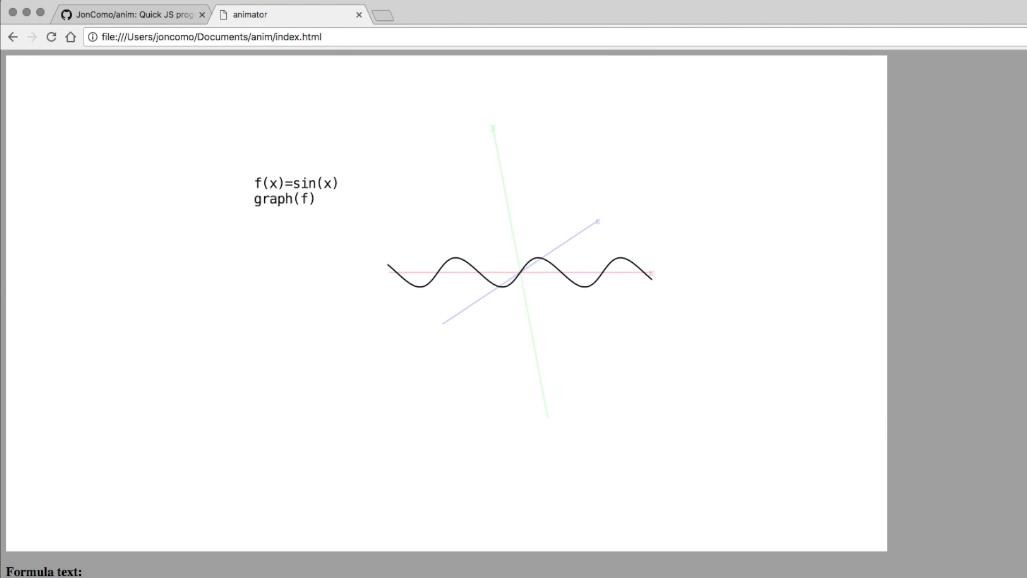
key(Right)
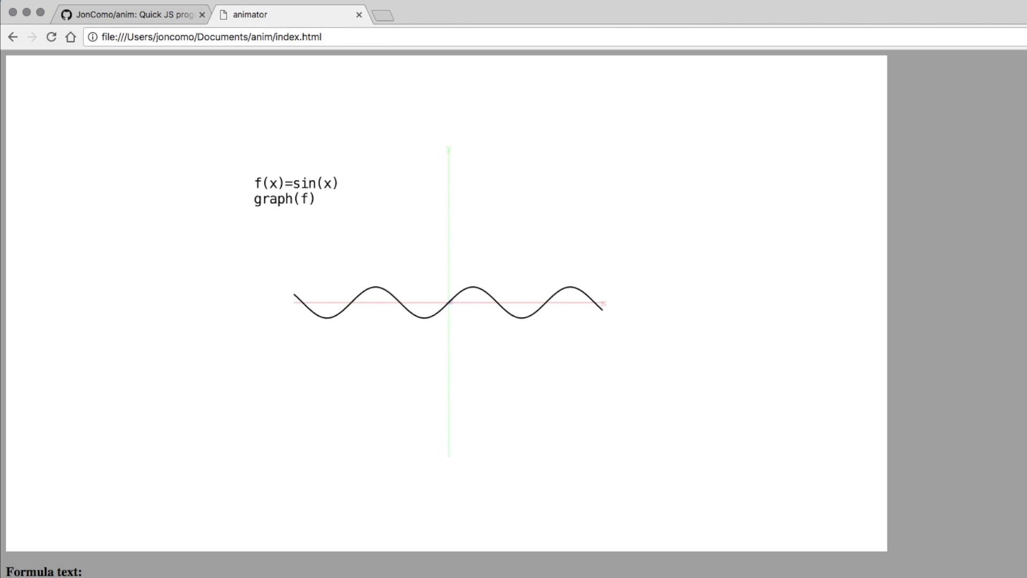
key(Left)
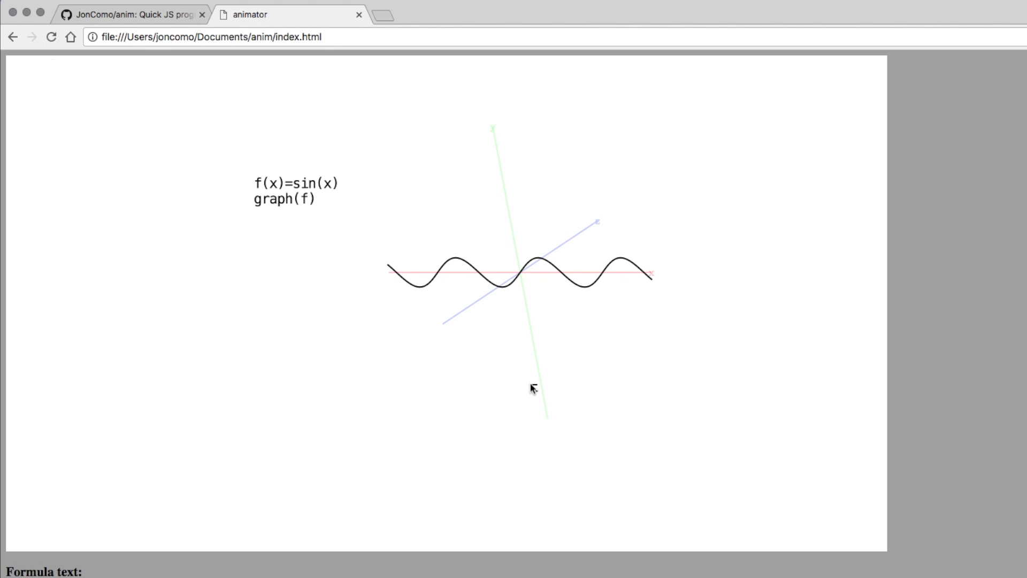
key(Escape)
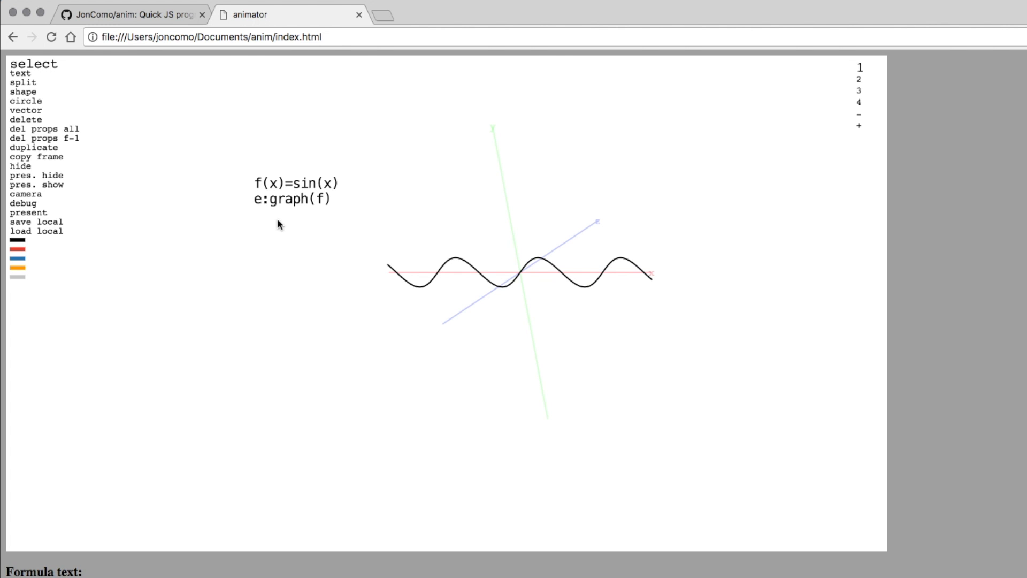
Add slide:a and slide:b sliders and change the function to f(x)=sin(x·a)·b.
click(278, 198)
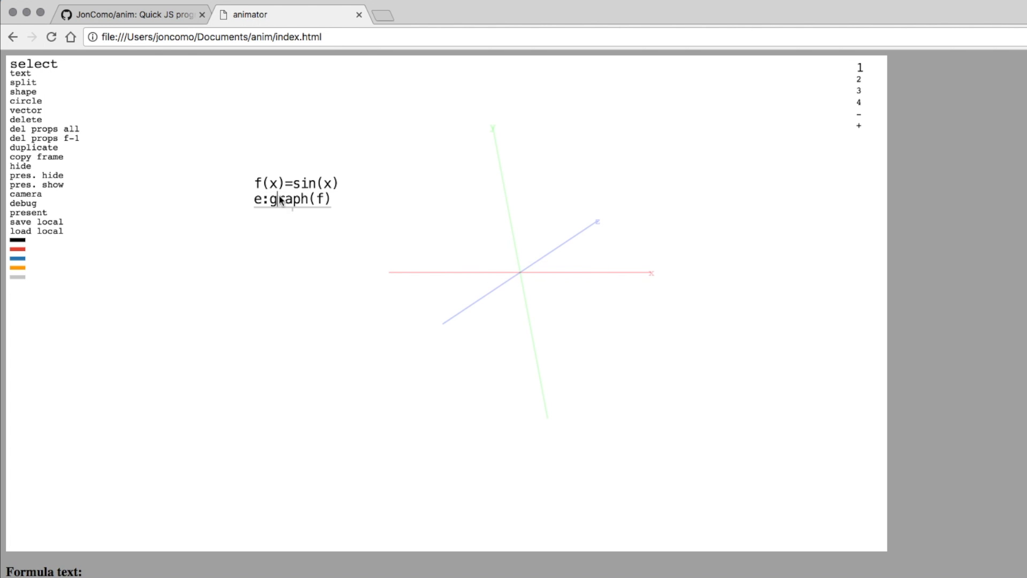
key(Return)
text(slid)
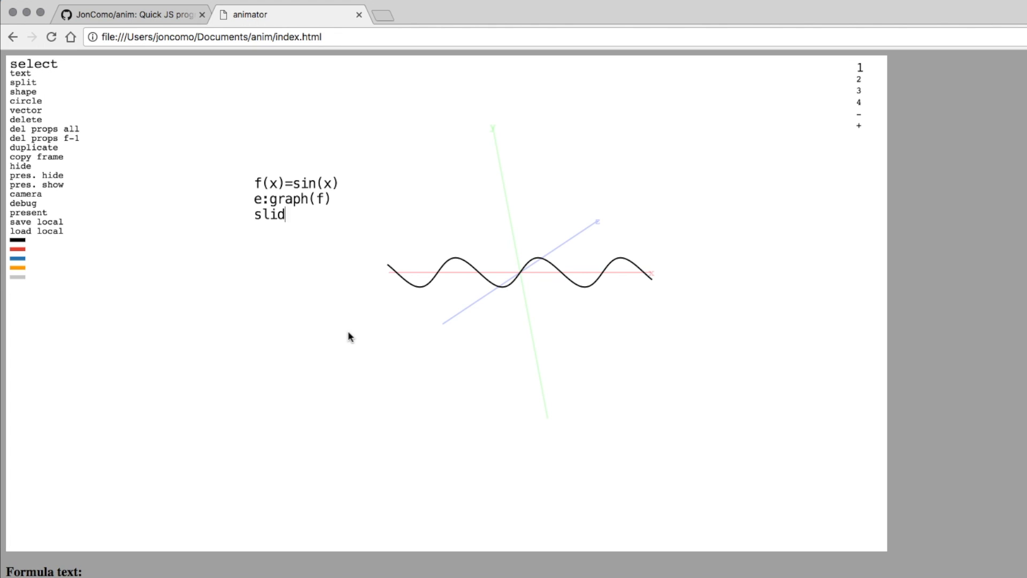
text(e:aslide:b = b)
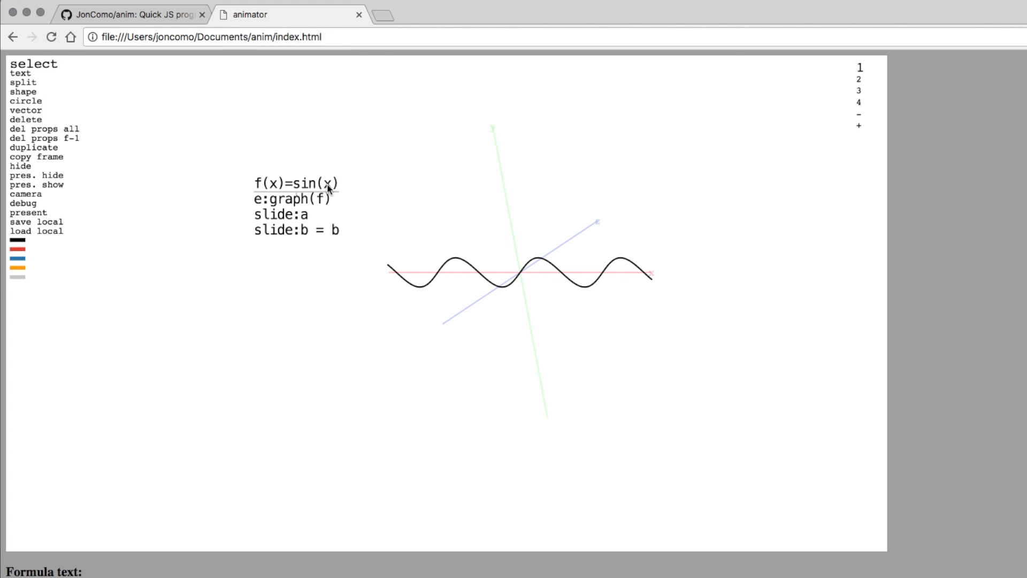
text(*a)
text(*)
text(b)
key(Return)
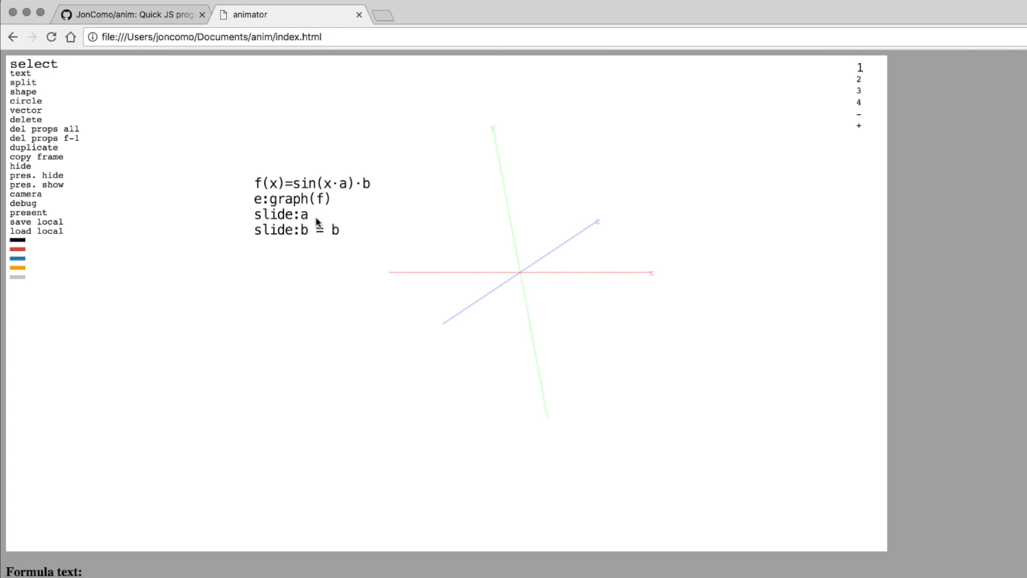
In presentation mode, drag the sliders to reshape the wave, ending at a = 1.29 and b = 1.73.
key(p)
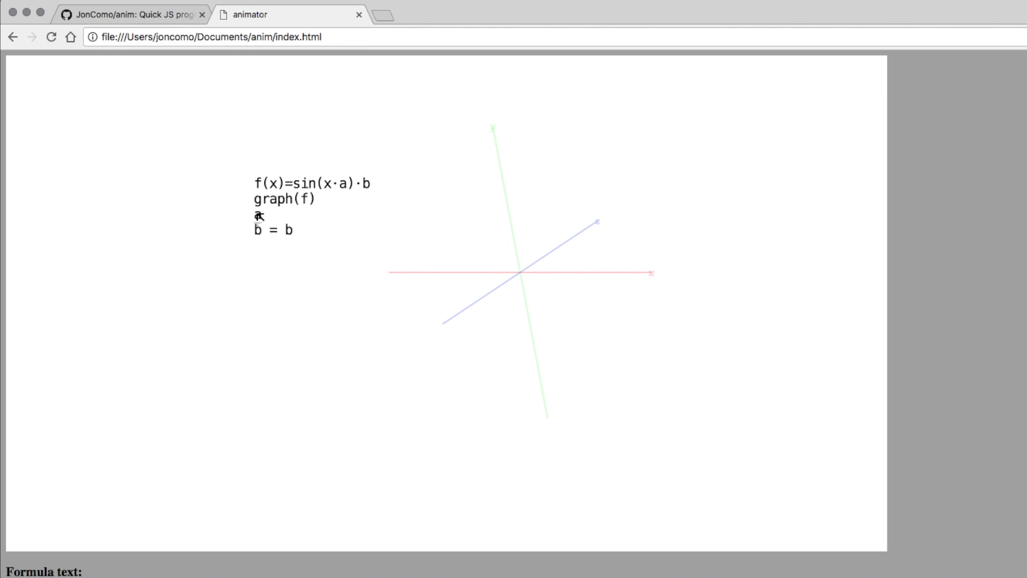
drag(258, 213, 282, 228)
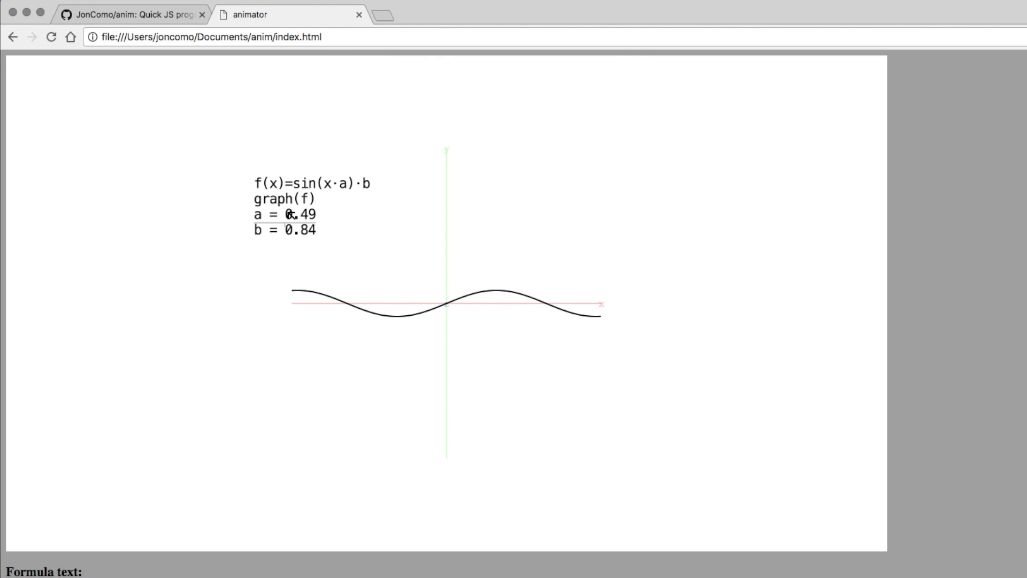
drag(298, 215, 335, 225)
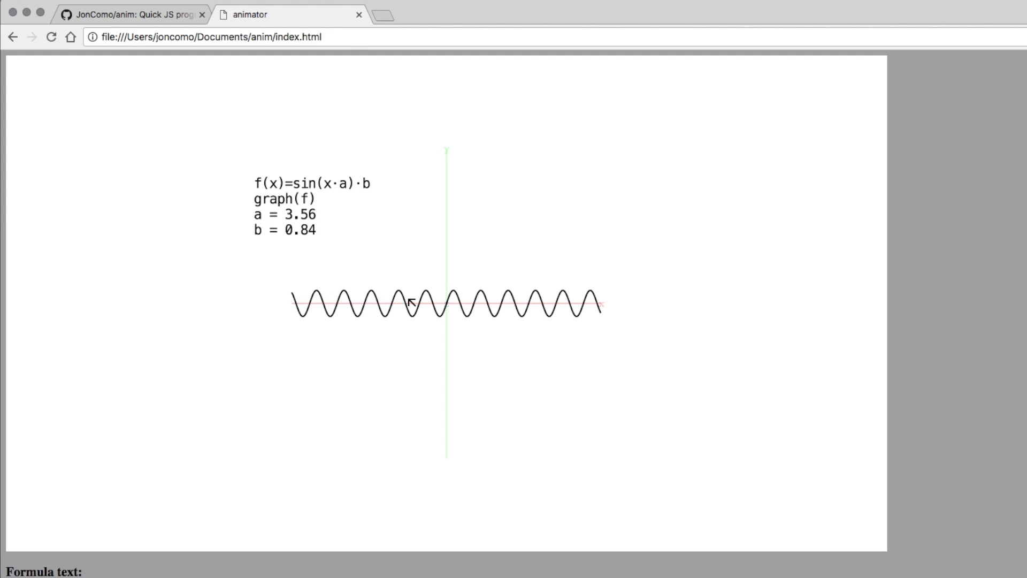
drag(305, 213, 313, 238)
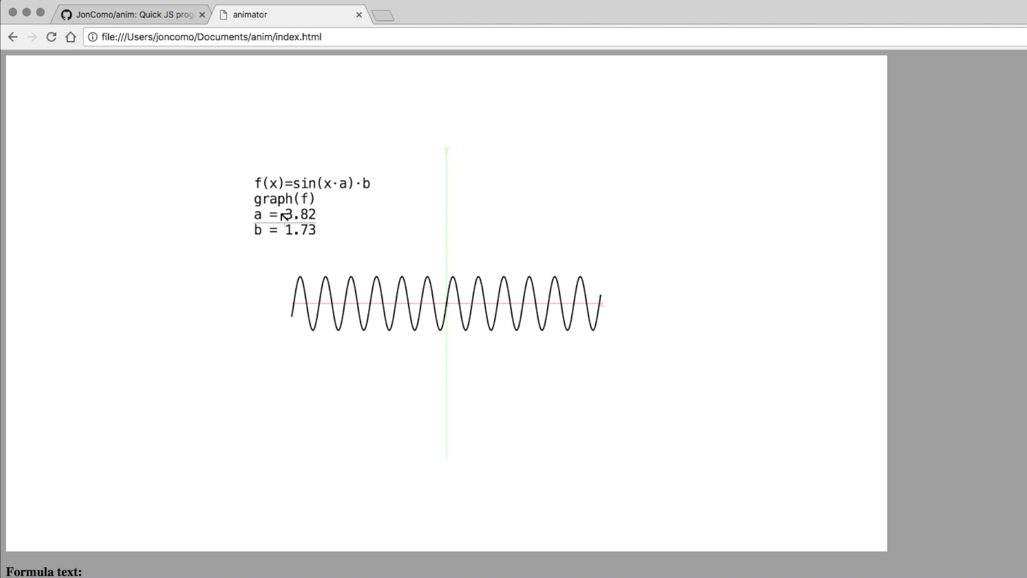
drag(271, 211, 238, 215)
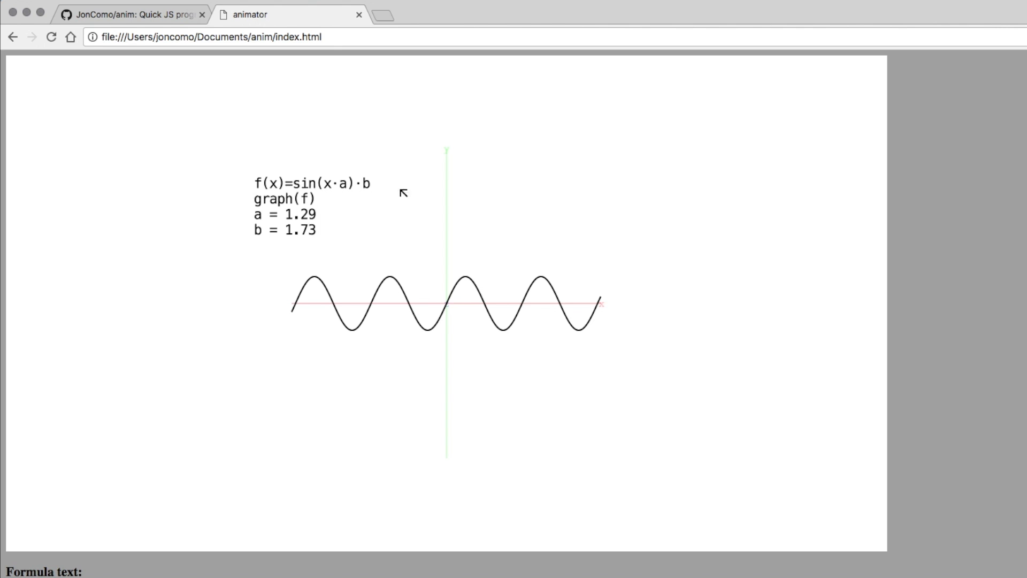
key(Escape)
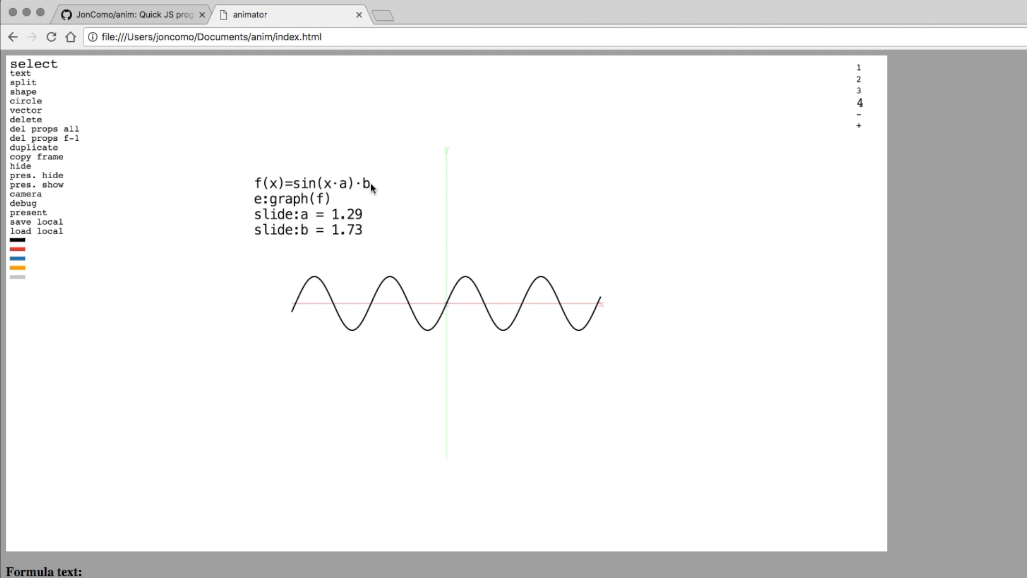
Replace the sine expression in f(x) with 1/(1+e(-x)).
click(369, 184)
click(315, 183)
key(Right)
key(Right)
key(Right)
key(Right)
key(Right)
key(BackSpace)
key(BackSpace)
key(BackSpace)
key(BackSpace)
key(BackSpace)
key(BackSpace)
key(BackSpace)
key(BackSpace)
key(BackSpace)
key(BackSpace)
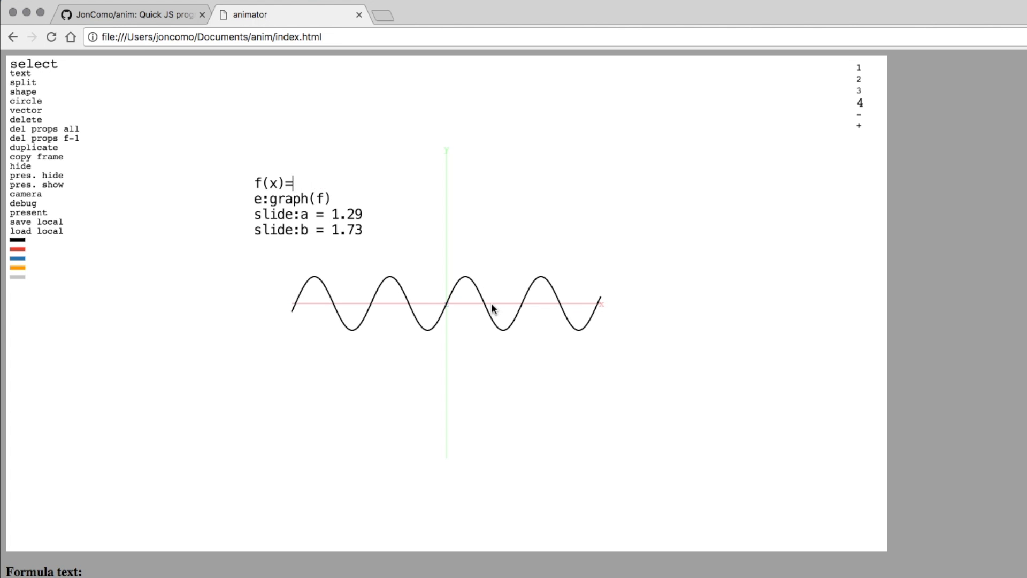
text(1/(1+e(-x)))
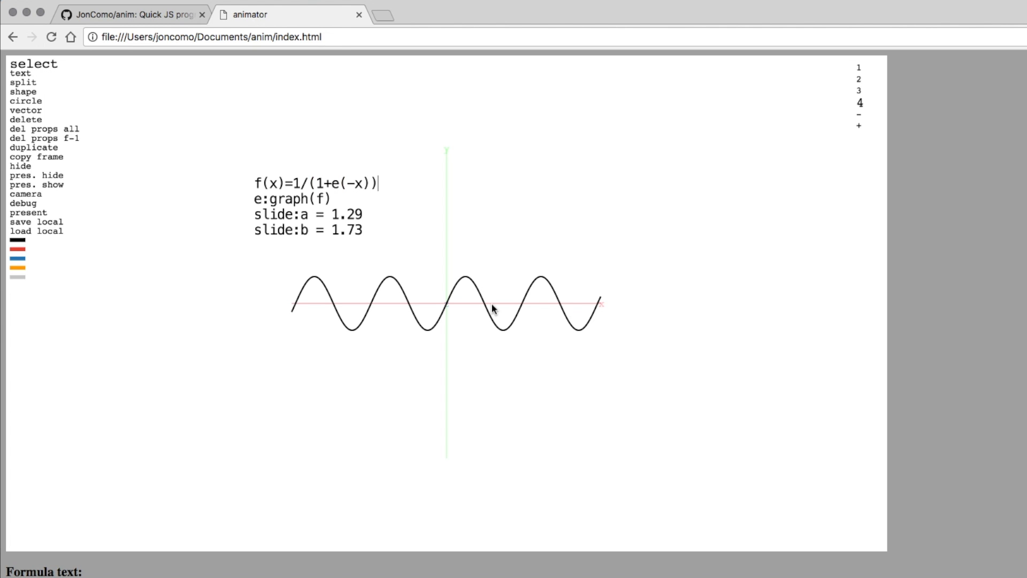
Fix the exponent so the formula reads 1/(1+e^(-x*a)).
click(355, 181)
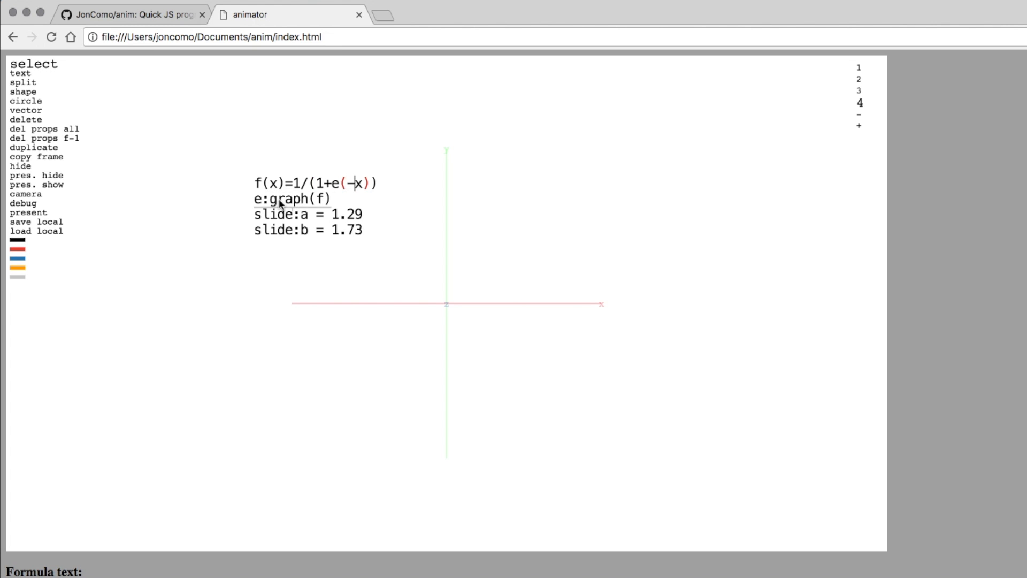
key(Left)
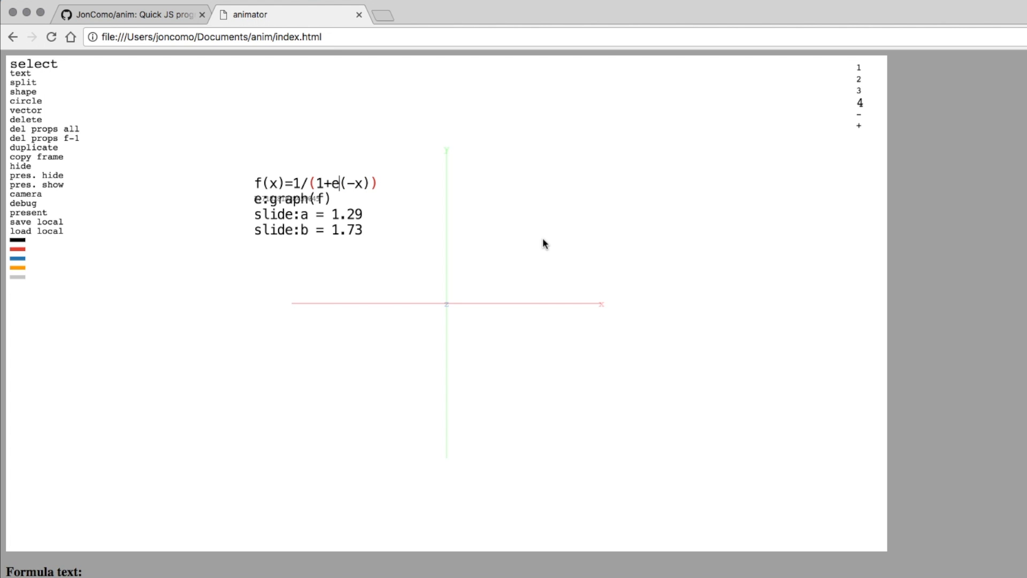
key(Delete)
text(()
key(Left)
text(^)
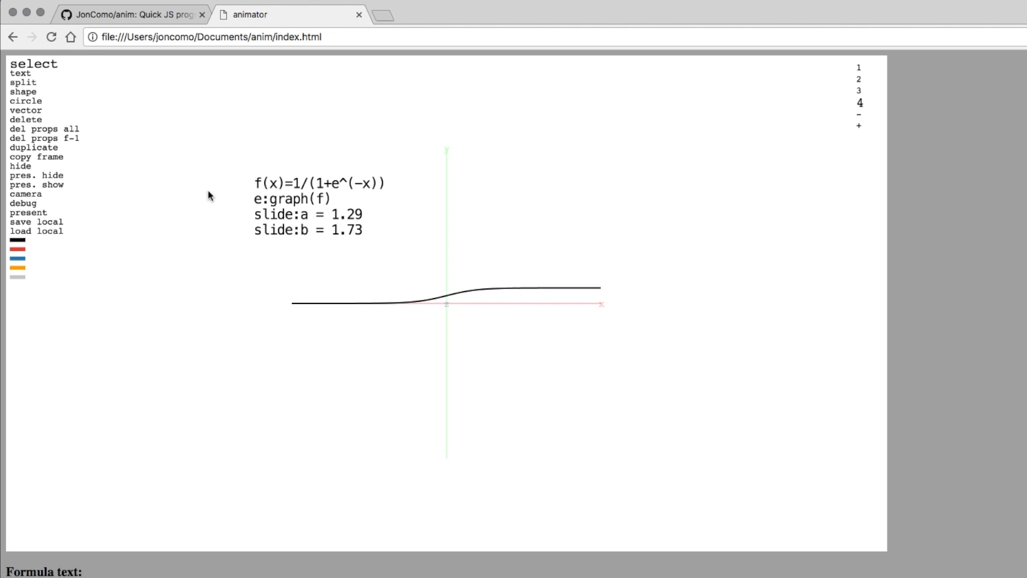
click(367, 185)
text(*a)
Change the numerator to b, then drag the sliders in presentation mode to a = 1.91, b = 2.49.
key(Left)
key(Left)
key(Left)
key(Left)
key(Left)
key(Left)
key(Left)
key(Left)
key(Left)
key(Left)
key(Left)
key(Left)
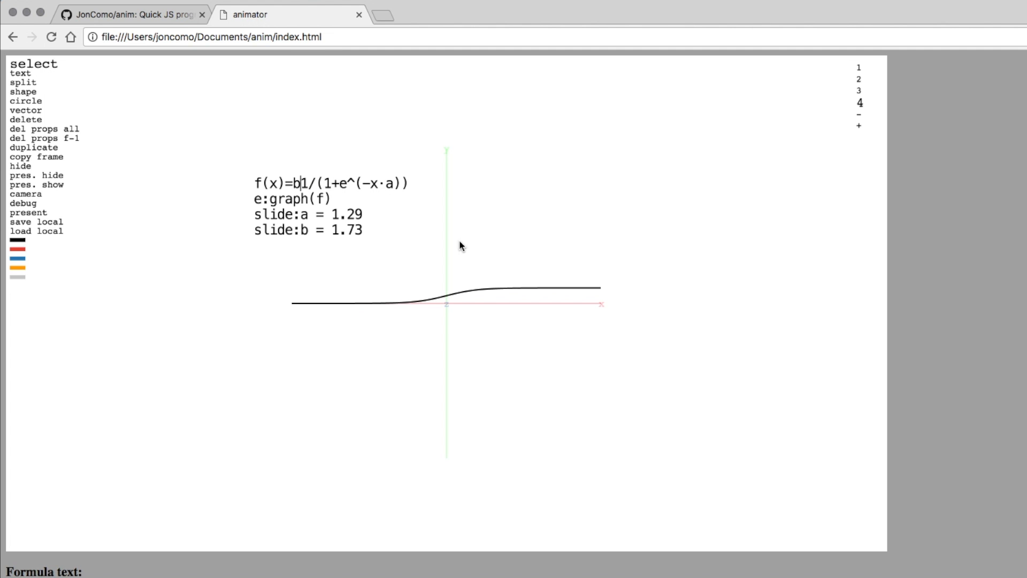
key(Delete)
text(b)
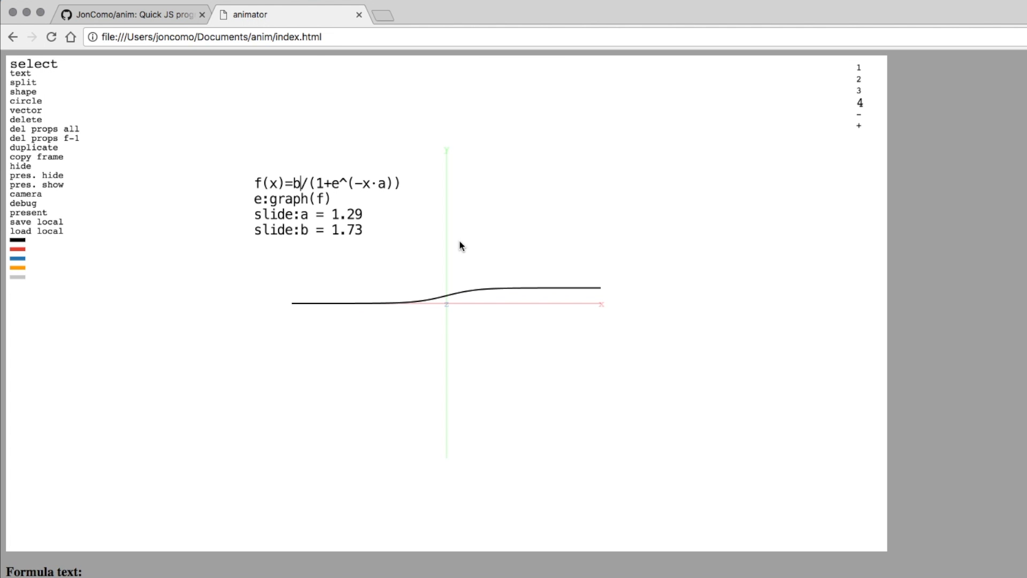
text(p)
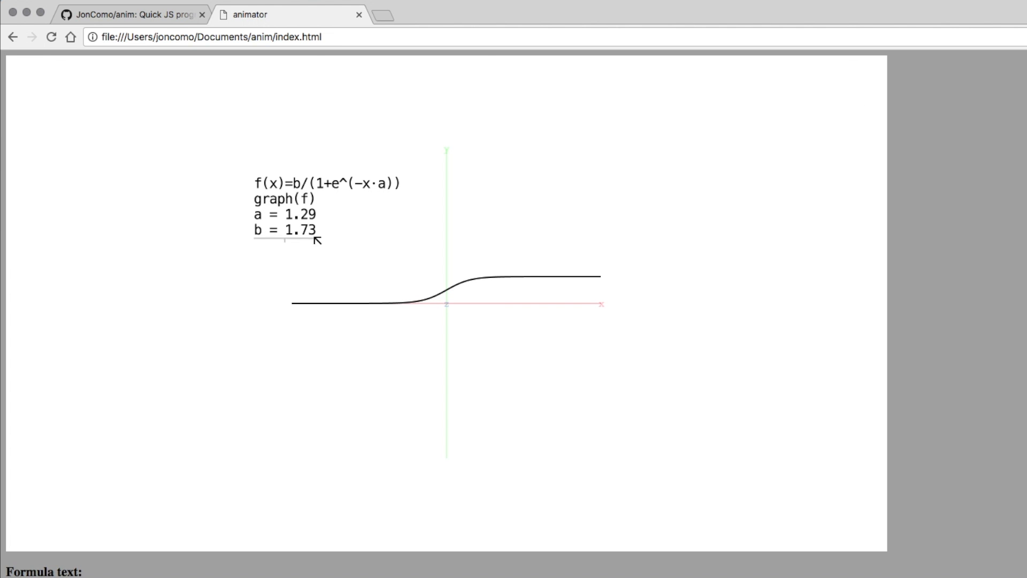
drag(294, 231, 259, 215)
mouse_move(308, 218)
mouse_down()
mouse_move(266, 215)
mouse_move(308, 220)
mouse_up()
key(Escape)
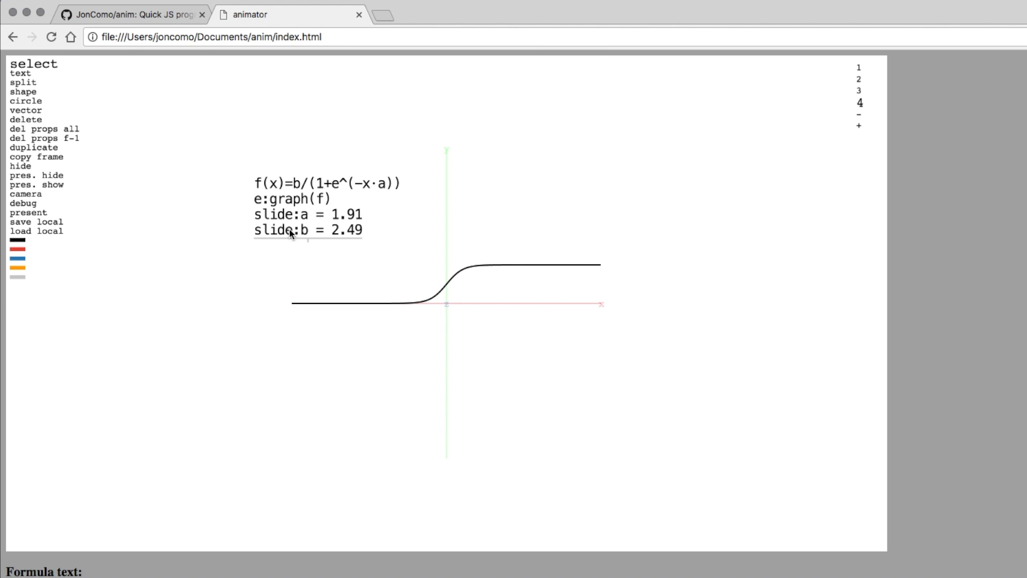
Add a third slider line slide:c below slide:b.
click(303, 226)
key(Return)
text(slide:x)
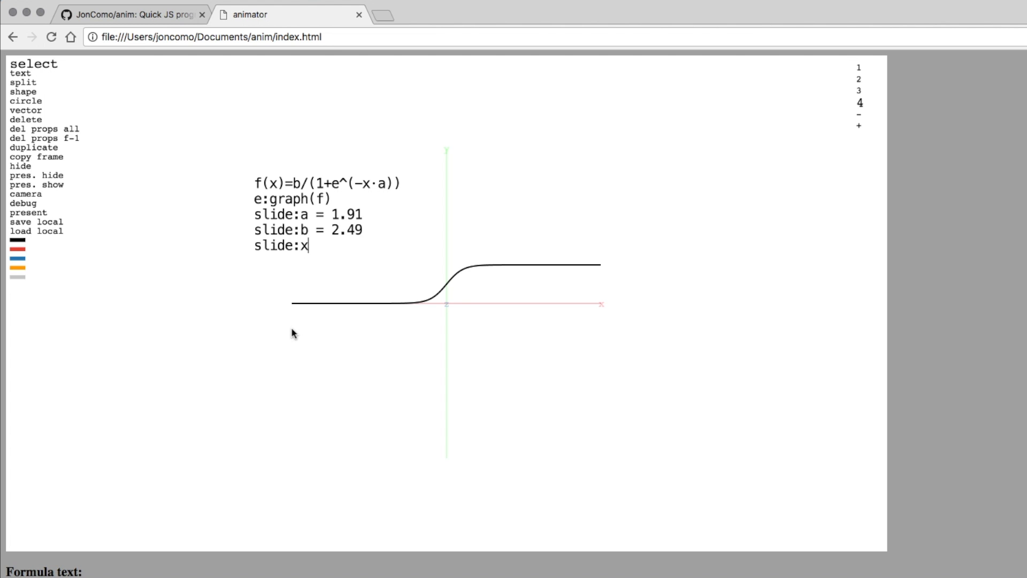
key(BackSpace)
text(c)
Change the formula's exponent so it uses (x+c) instead of x.
click(377, 177)
key(Left)
key(Left)
text(()
key(Right)
text(+c))
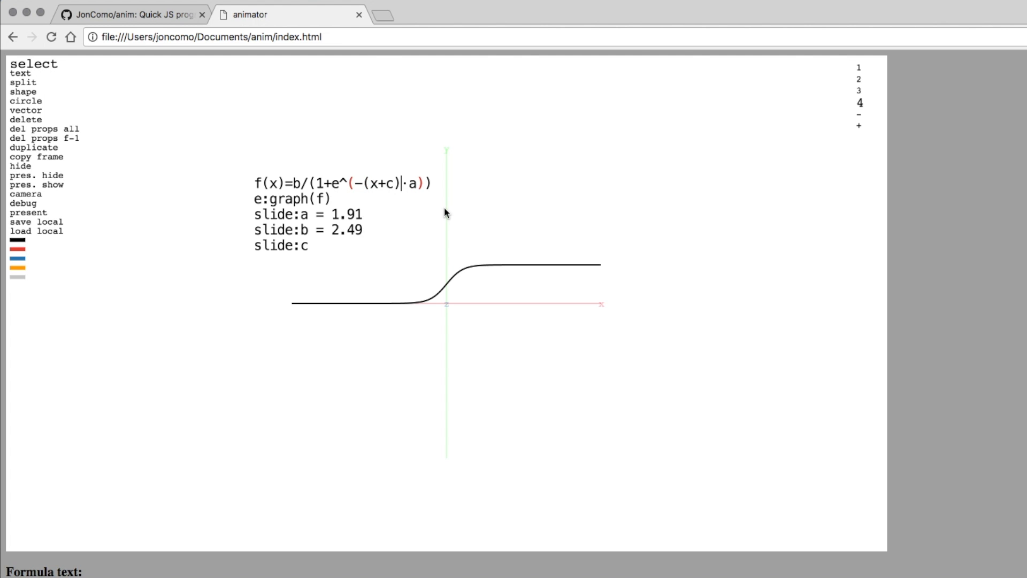
key(Return)
While presenting, scrub c to 1.82 and a to 1.02, adjust b, and nudge the graph right.
key(p)
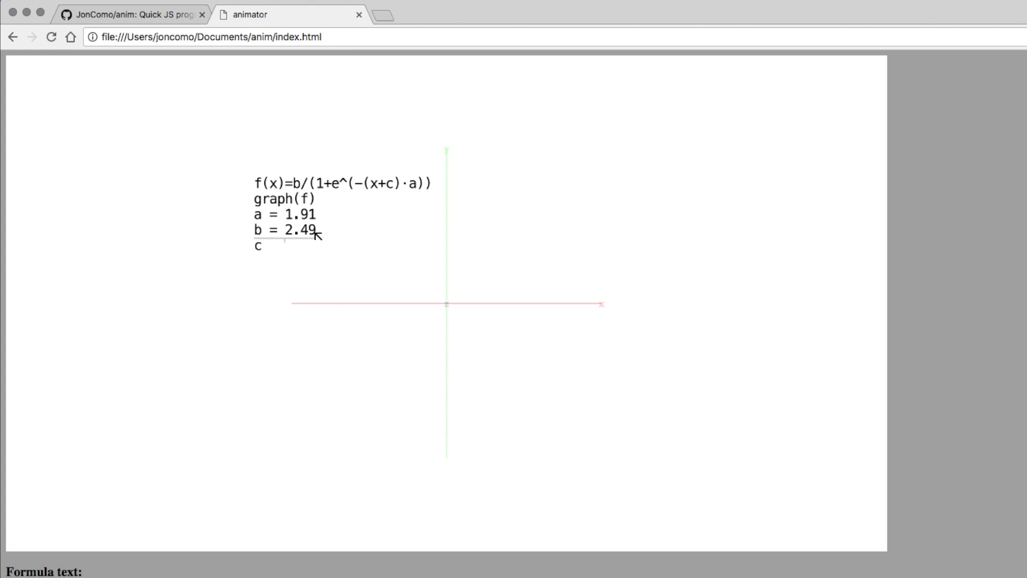
drag(259, 246, 284, 259)
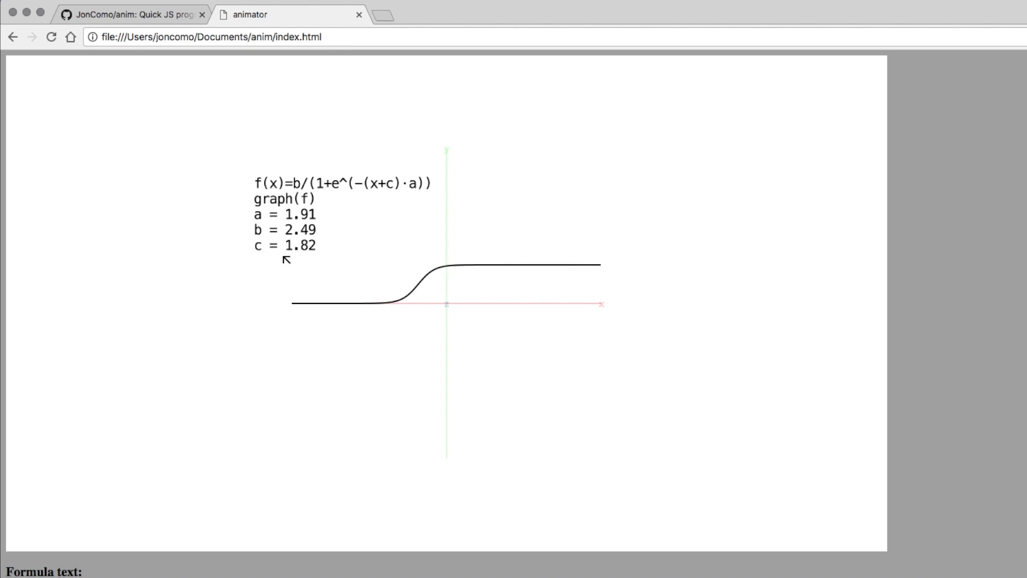
mouse_move(264, 219)
mouse_down()
mouse_move(213, 218)
mouse_move(291, 230)
mouse_move(216, 232)
mouse_move(323, 232)
mouse_move(283, 235)
mouse_move(277, 248)
mouse_move(305, 248)
mouse_move(242, 214)
mouse_move(251, 216)
mouse_up()
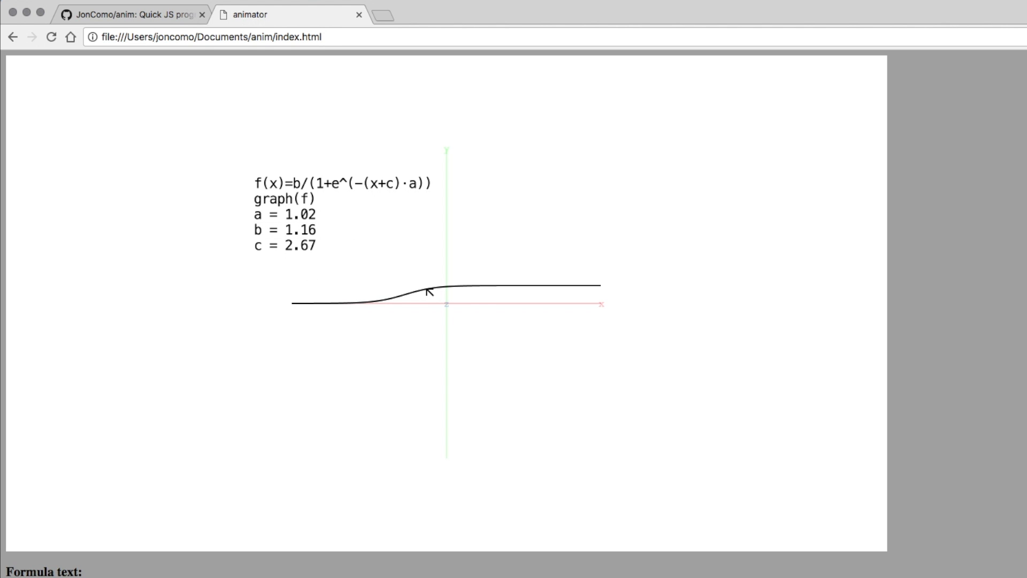
drag(431, 314, 486, 318)
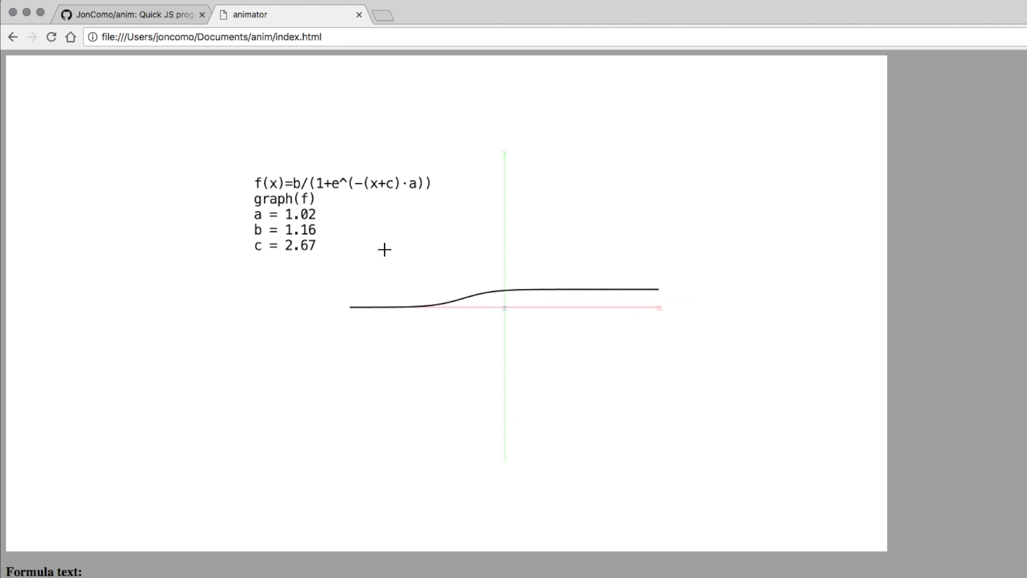
drag(284, 217, 257, 245)
key(Escape)
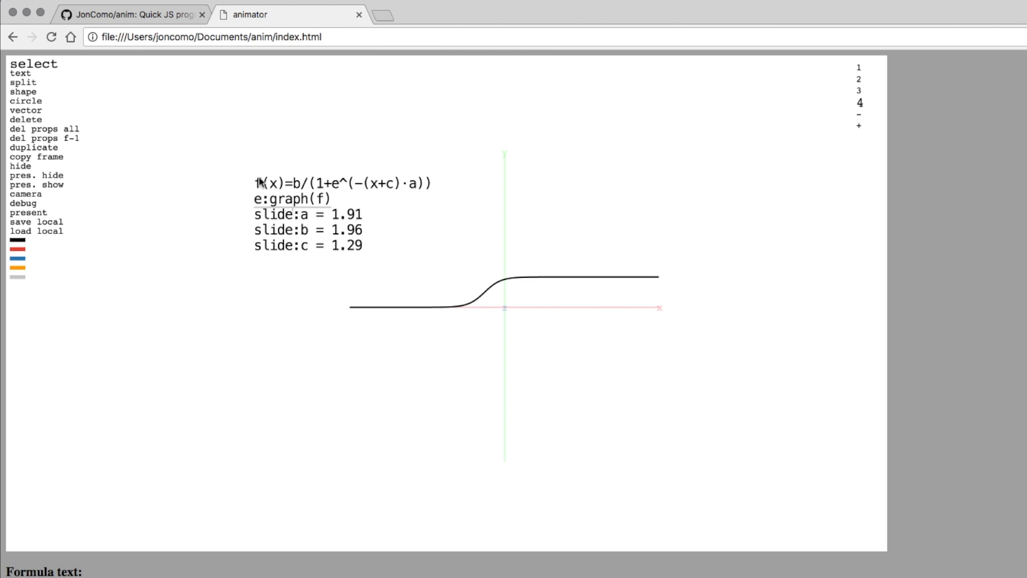
drag(223, 156, 294, 298)
Delete the sigmoid formulas and write f(x,z)=sin(x)+cos(z) with e:surface(f).
key(Delete)
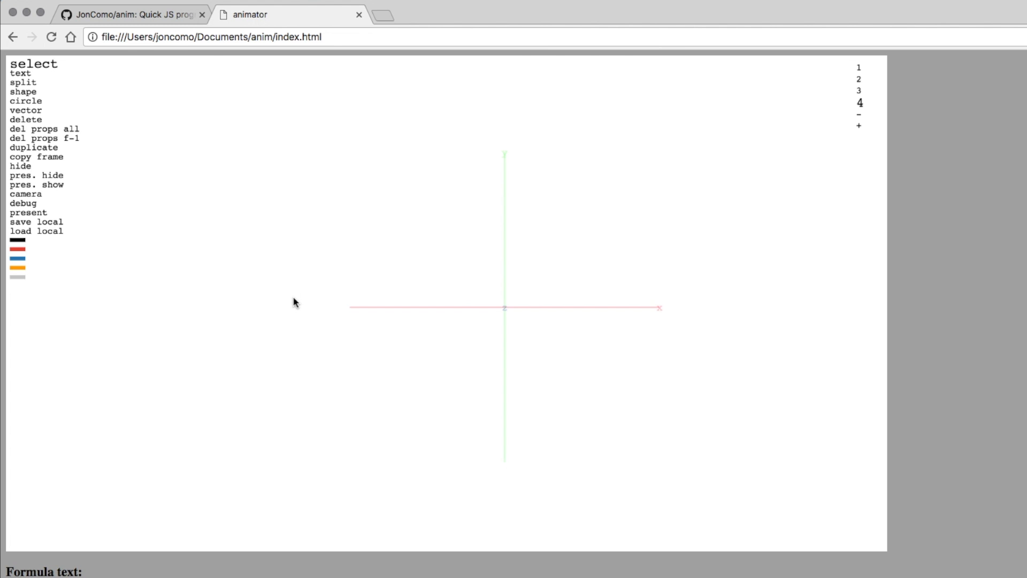
key(t)
click(234, 184)
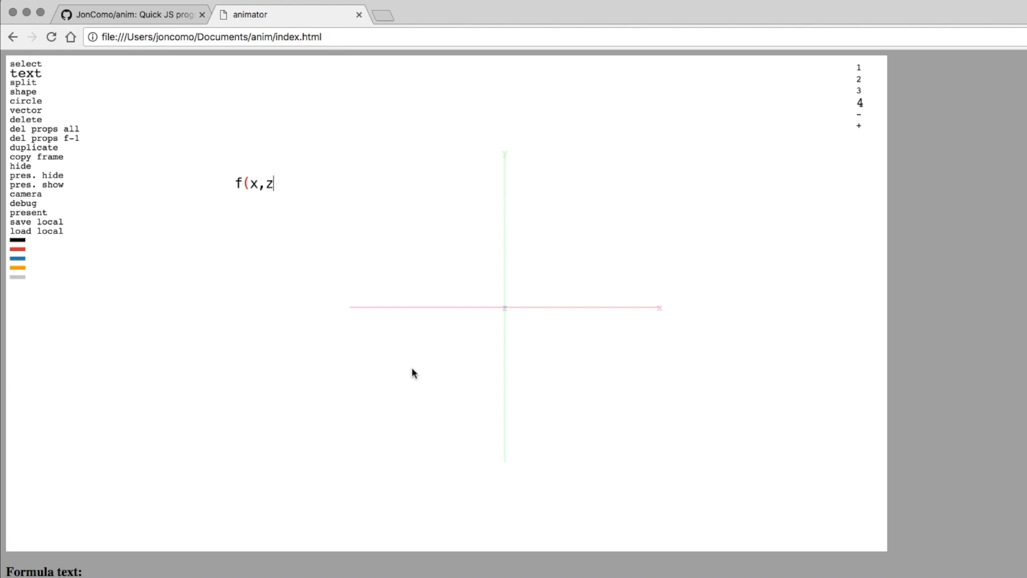
text(f(x,z)=sin)
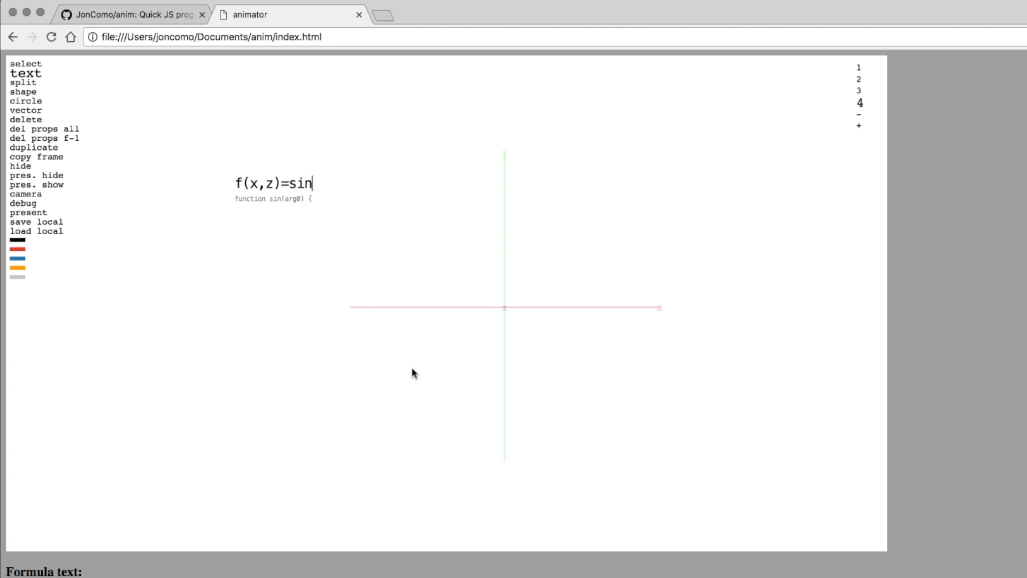
text((x)+cos(z)
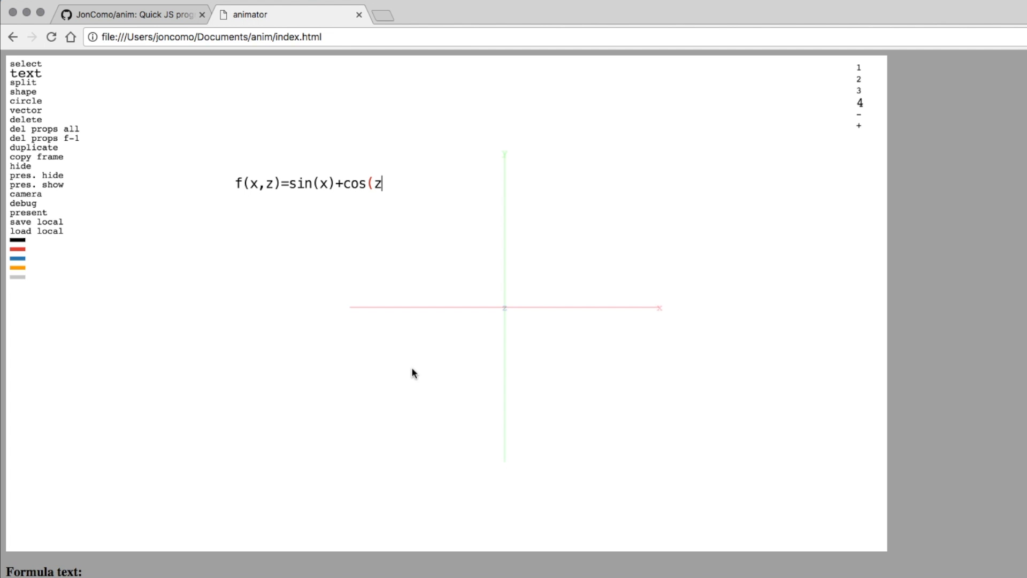
text(e)
text(:)
text(grad)
key(BackSpace)
key(BackSpace)
key(BackSpace)
text(surface(f)
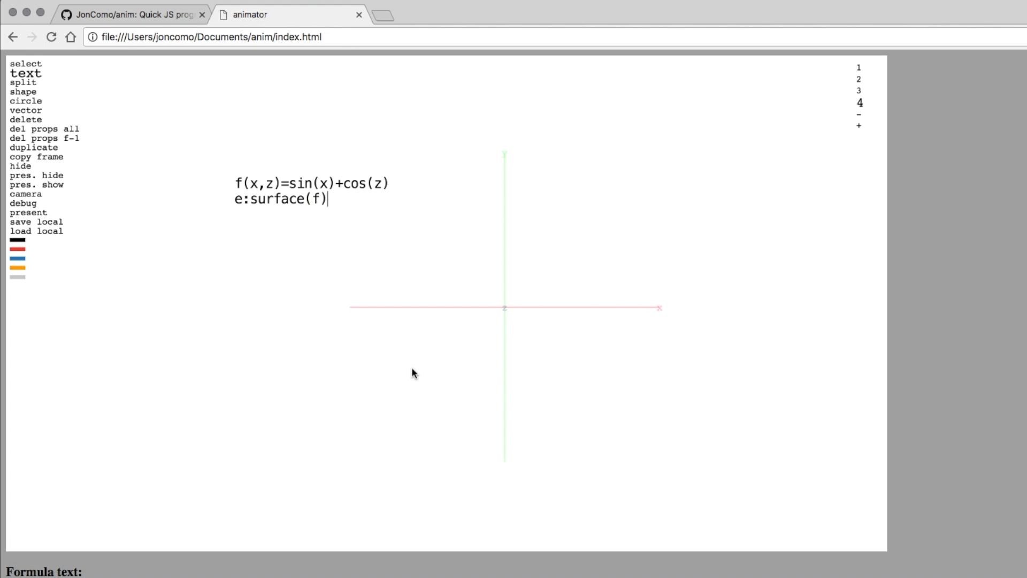
key(Return)
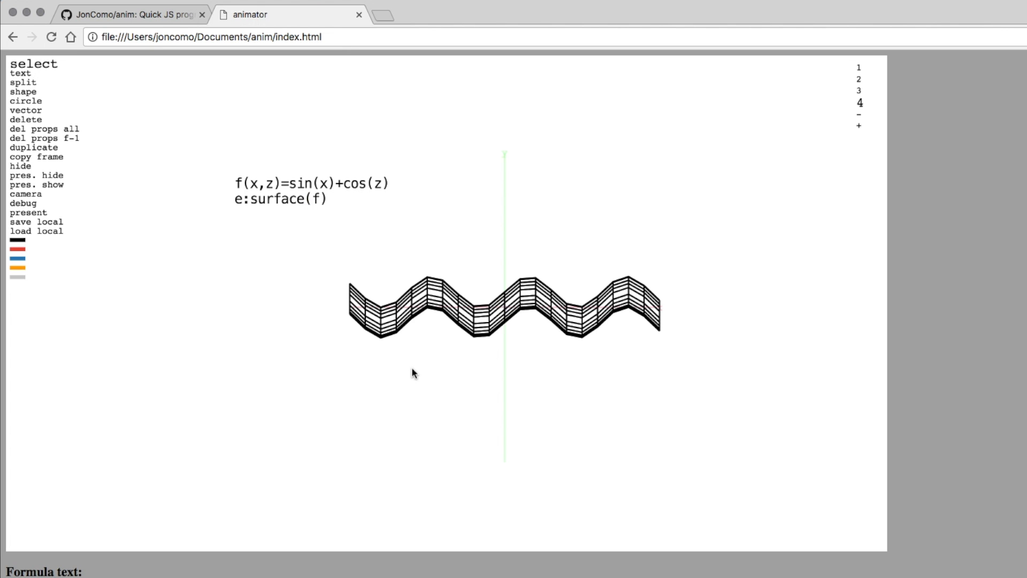
Orbit the camera in presentation so the sin(x)+cos(z) surface shows as a wavy grid.
key(p)
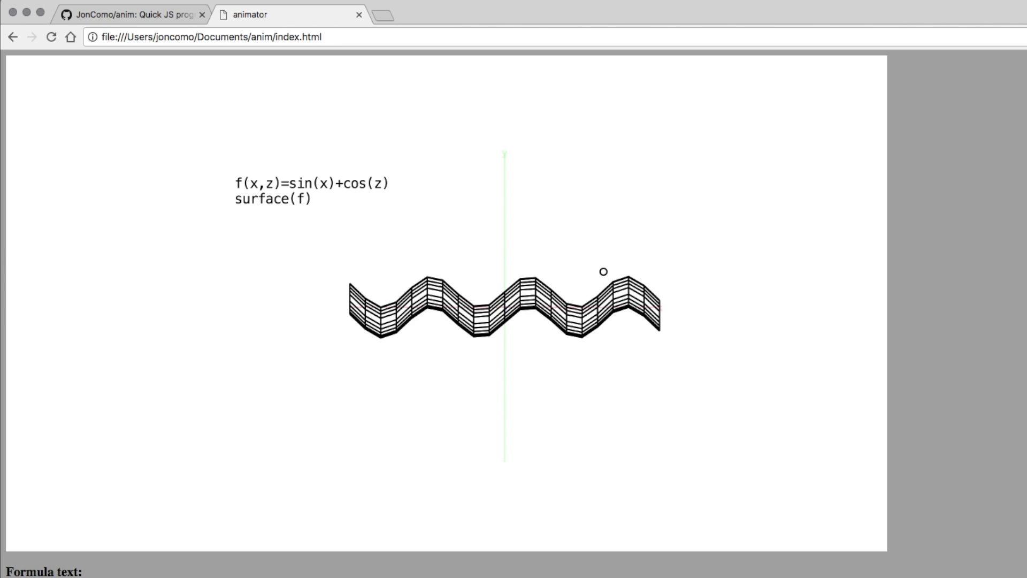
drag(603, 271, 570, 319)
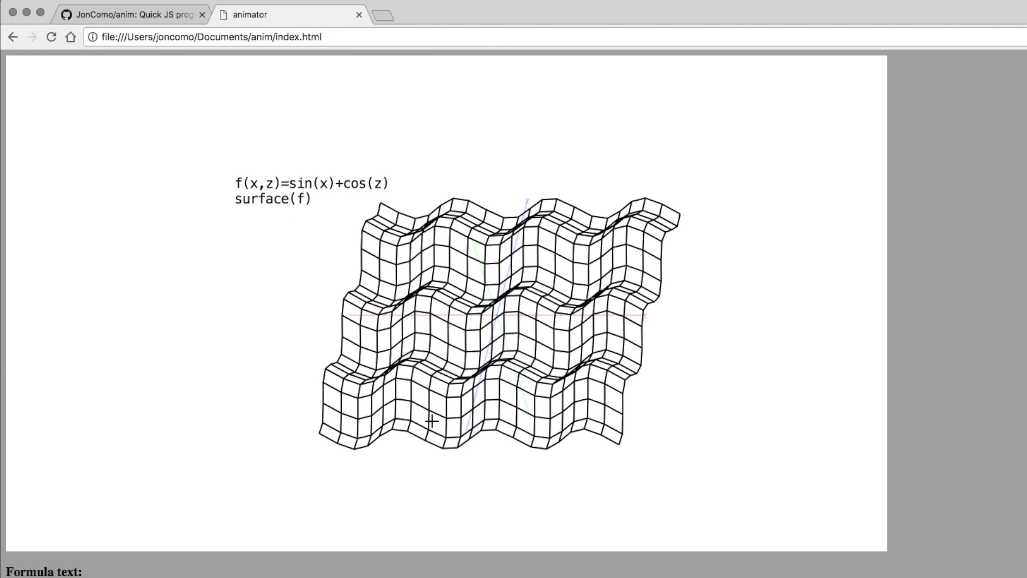
mouse_move(431, 421)
mouse_down()
mouse_move(480, 383)
mouse_move(413, 418)
mouse_move(428, 418)
mouse_up()
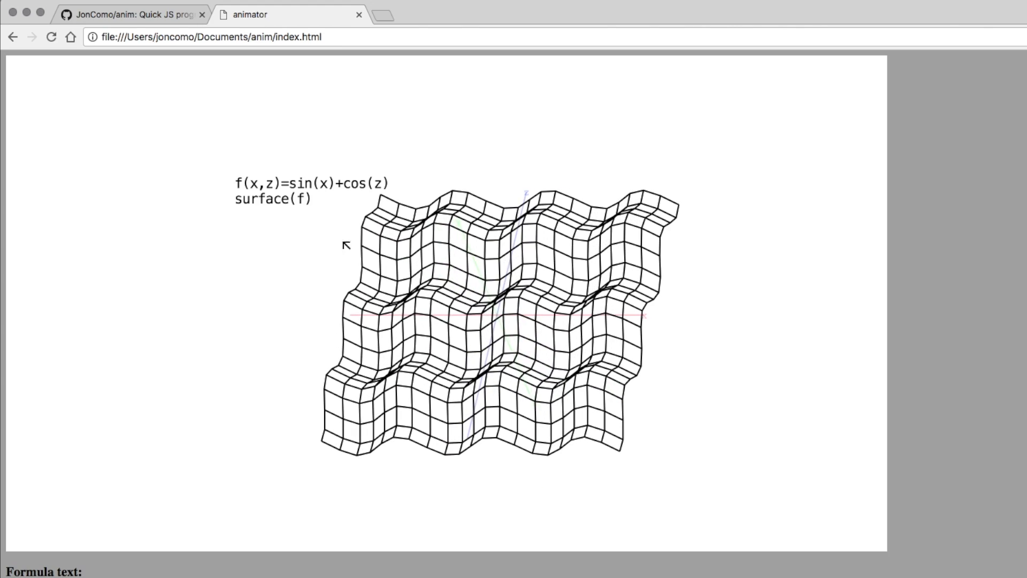
key(Escape)
Add an e:_x text readout left of the surface and preview its value in presentation.
key(t)
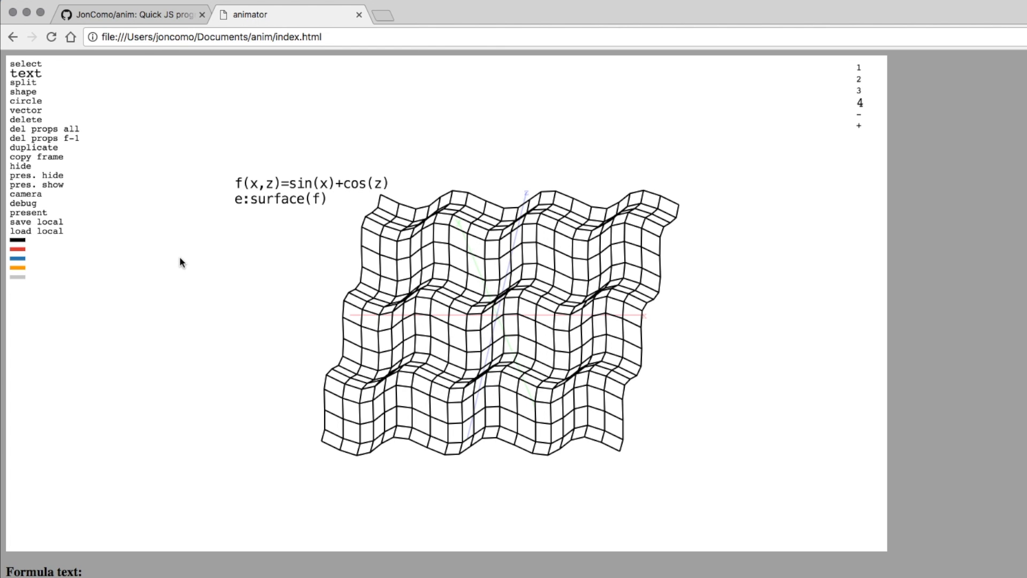
click(179, 257)
text(_x)
key(BackSpace)
key(BackSpace)
text(e:e)
key(BackSpace)
text(_x)
key(Return)
key(ctrl+p)
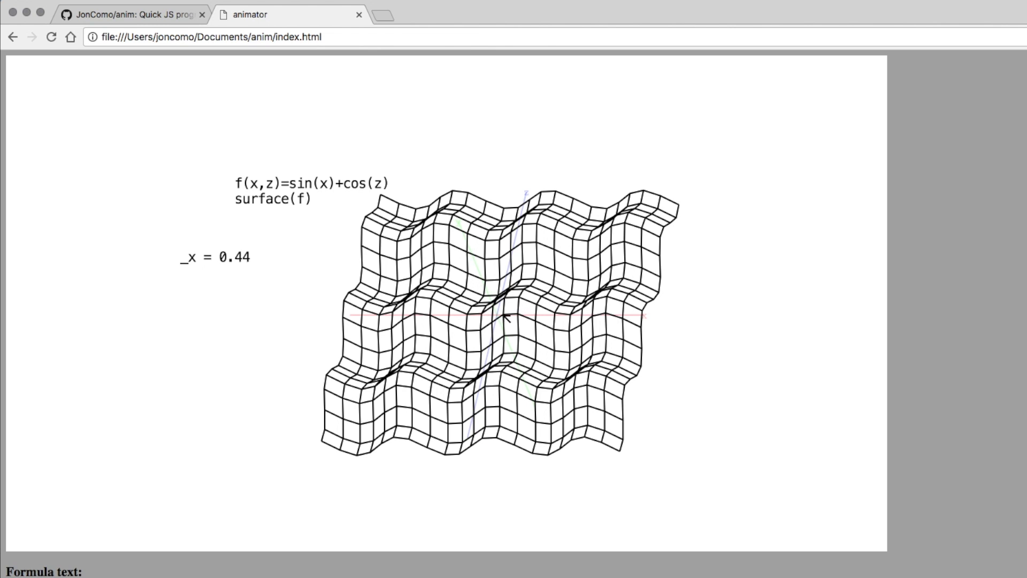
key(ctrl+p)
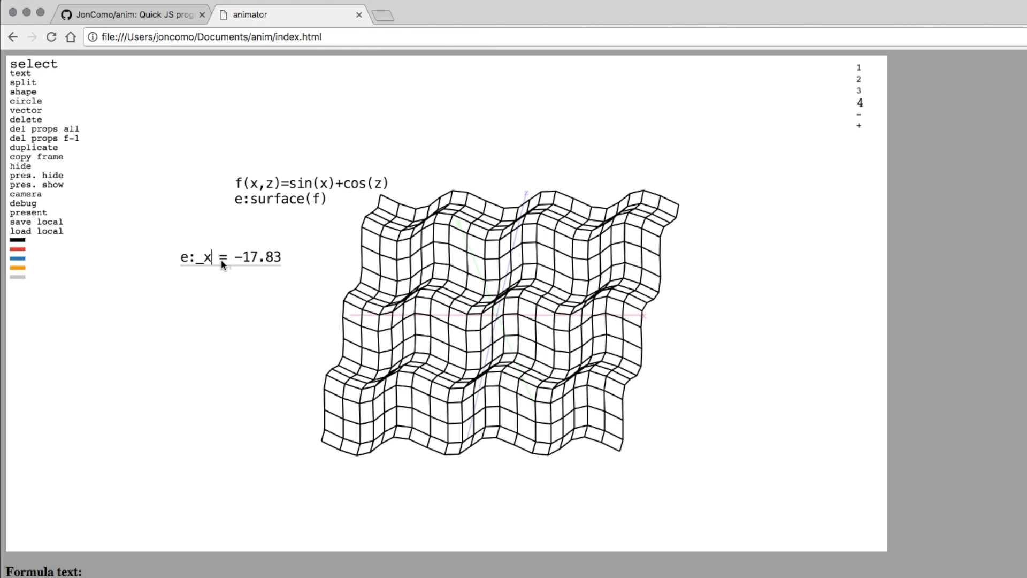
Add an e:_y readout below e:_x and check both live values in presentation.
key(Return)
text(e:-)
text(y)
key(Return)
key(ctrl+p)
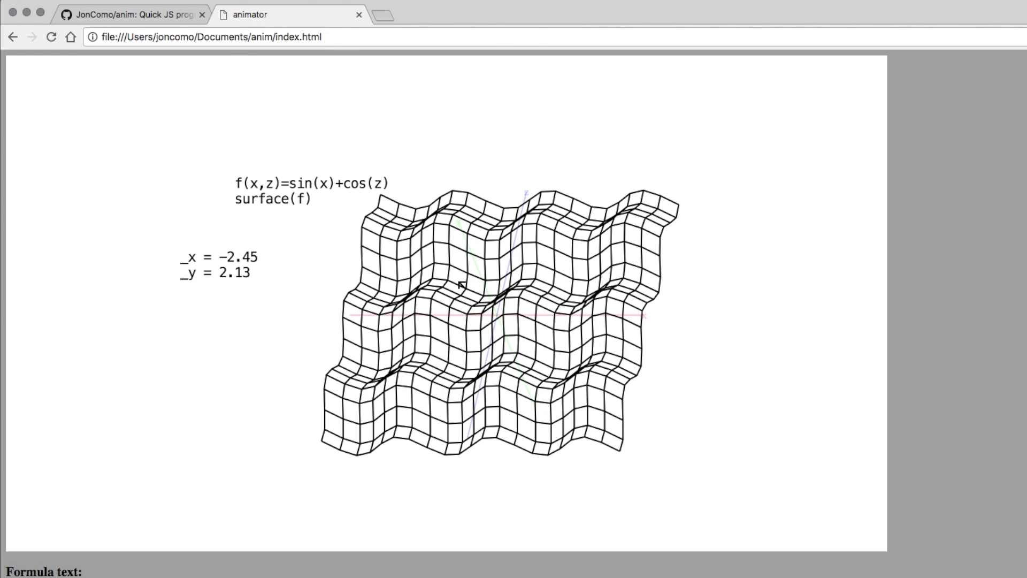
key(ctrl+p)
click(329, 185)
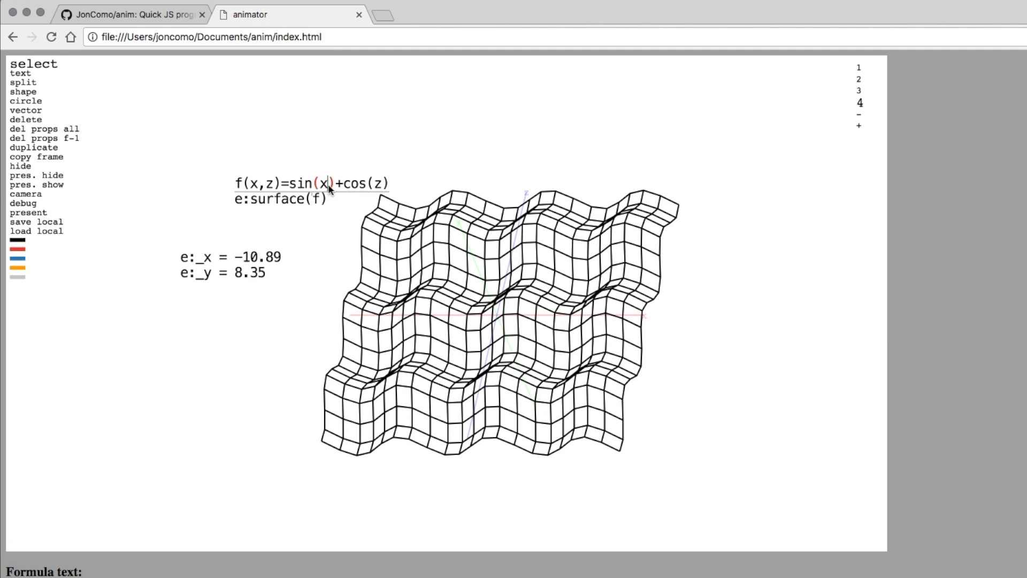
Change the formula to f(x,z)=sin(x+_x/2)+cos(z+_y/2).
text(+_)
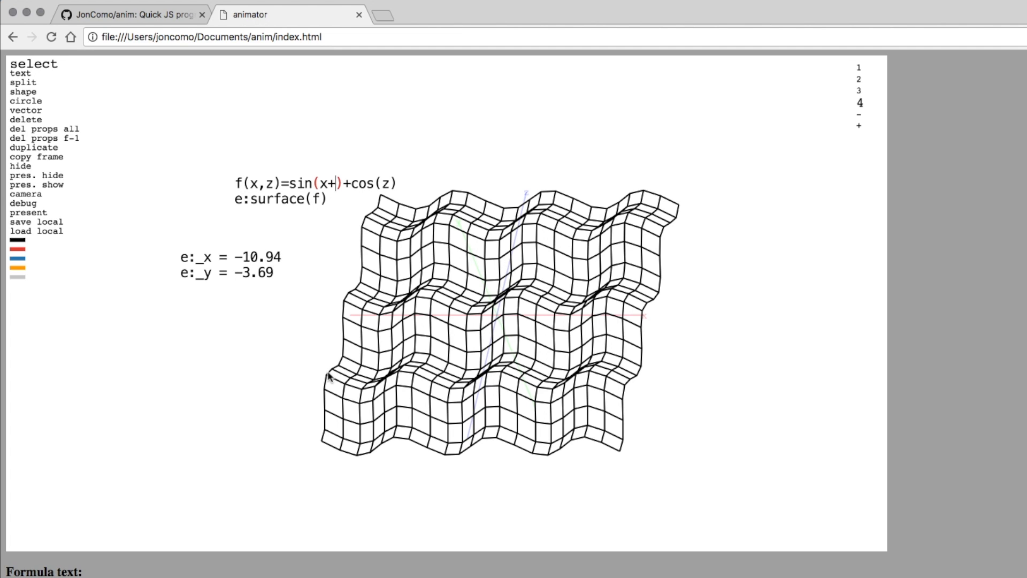
text(x)
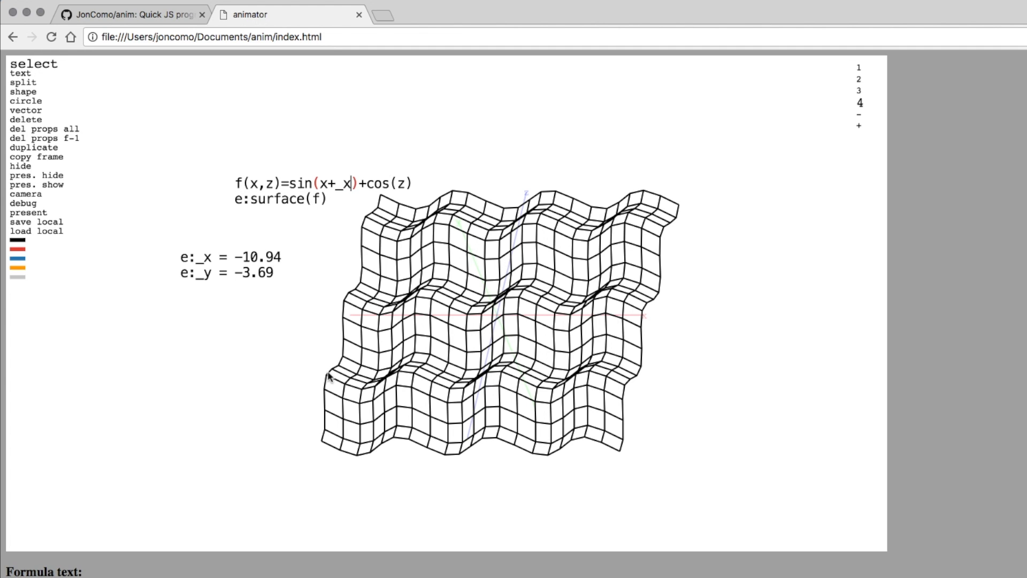
key(Return)
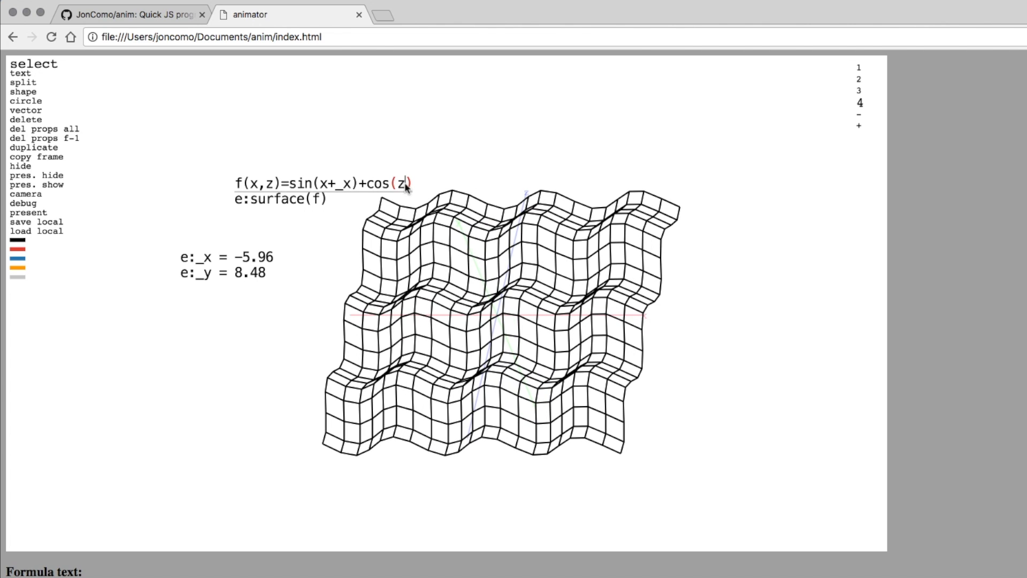
text(_)
key(BackSpace)
text(_y/2)
click(350, 185)
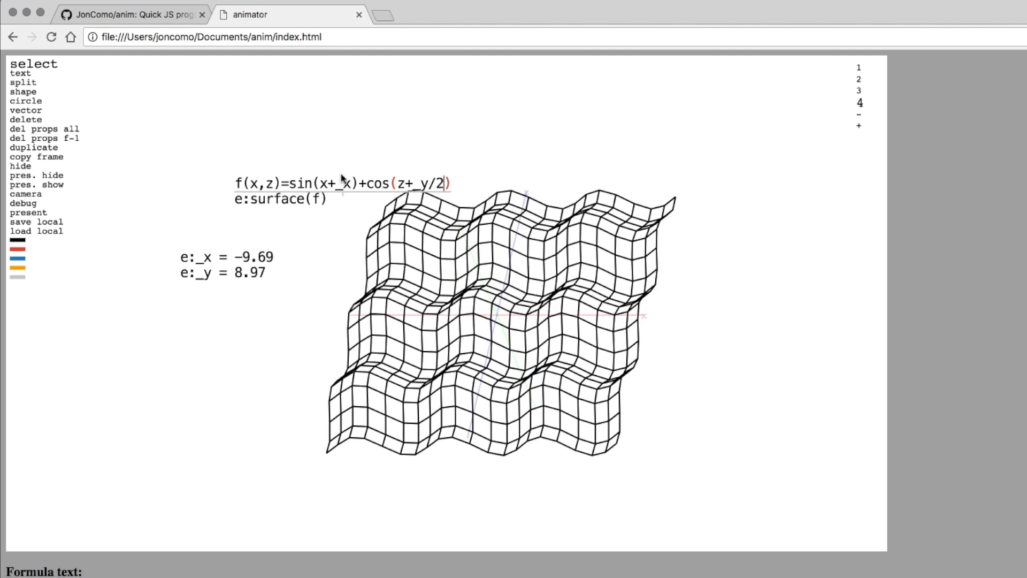
text(/2)
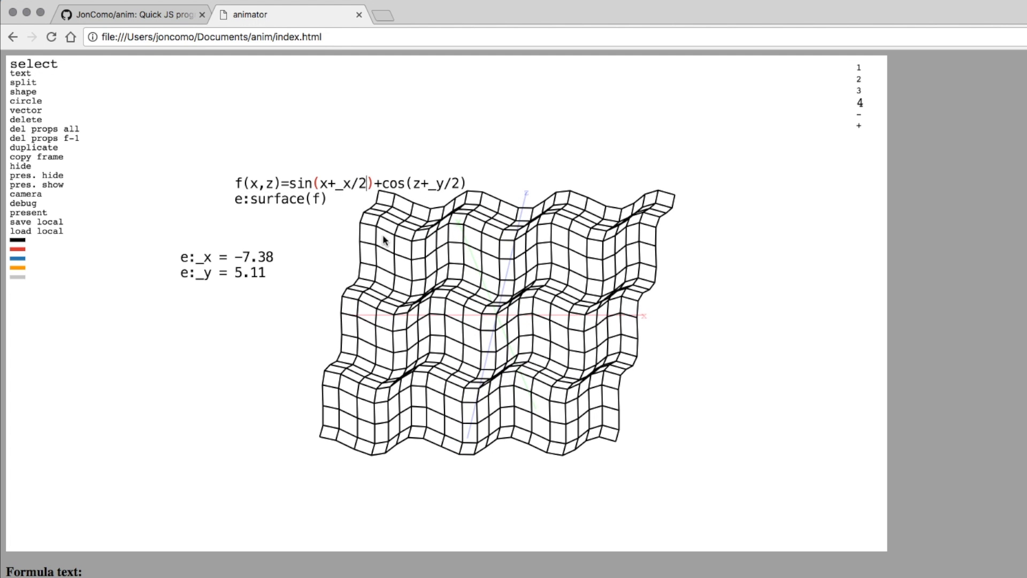
key(Return)
In presentation, drag the surface and axes to the right and down.
key(p)
drag(525, 278, 619, 281)
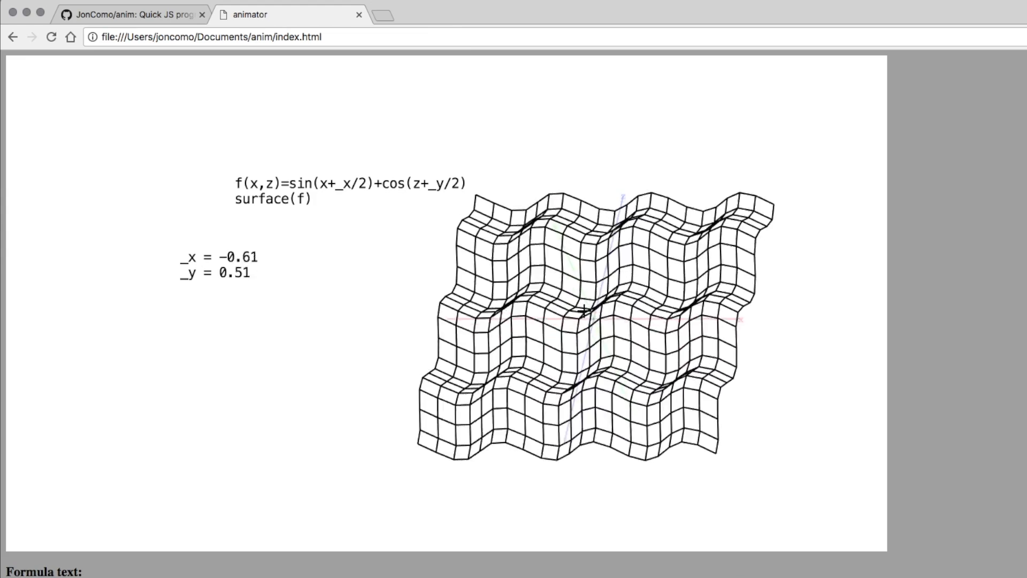
key(Escape)
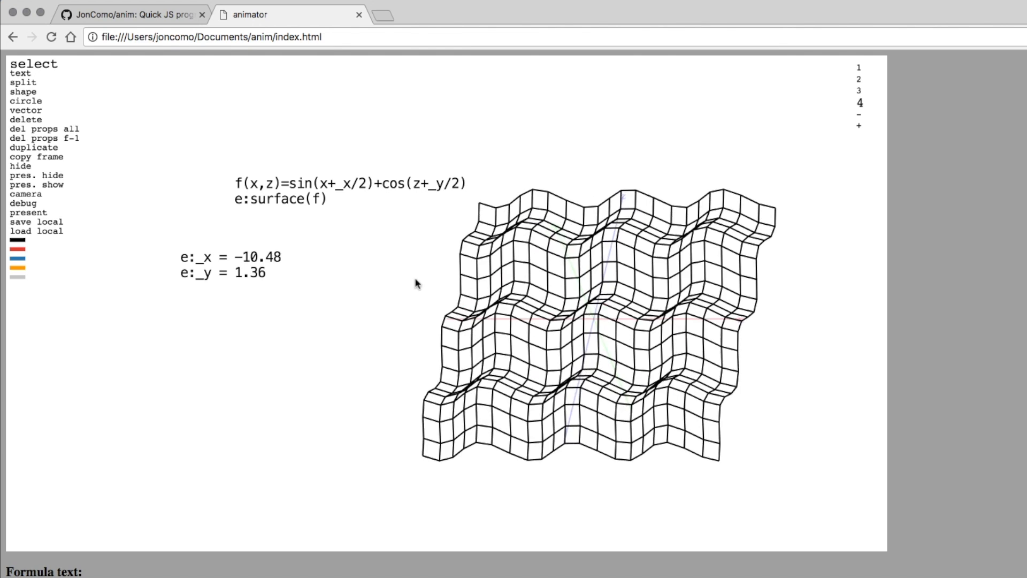
Change the cos term to cos(z+_frame/10) and shift the surface down-right while presenting.
click(459, 186)
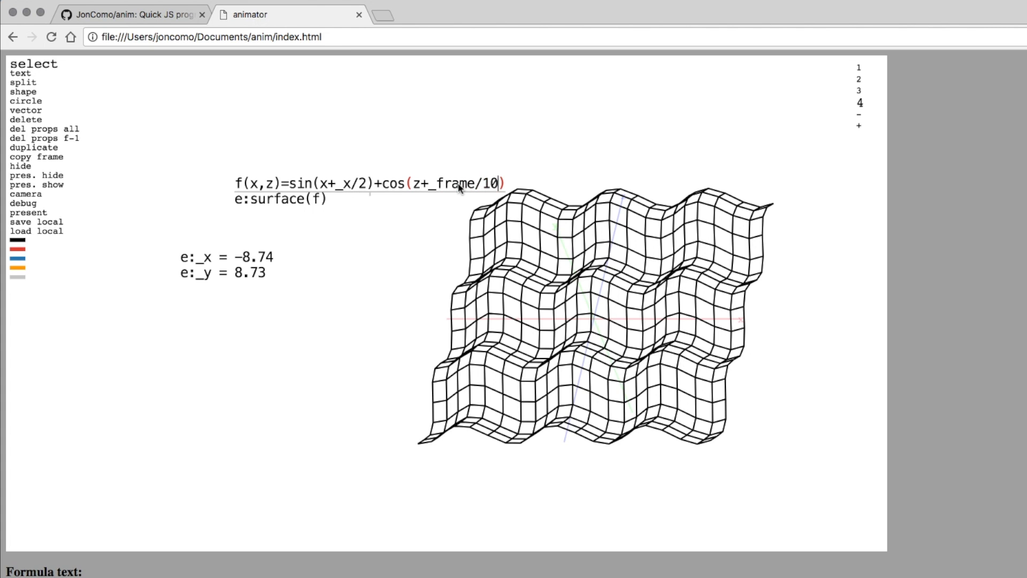
key(ctrl+p)
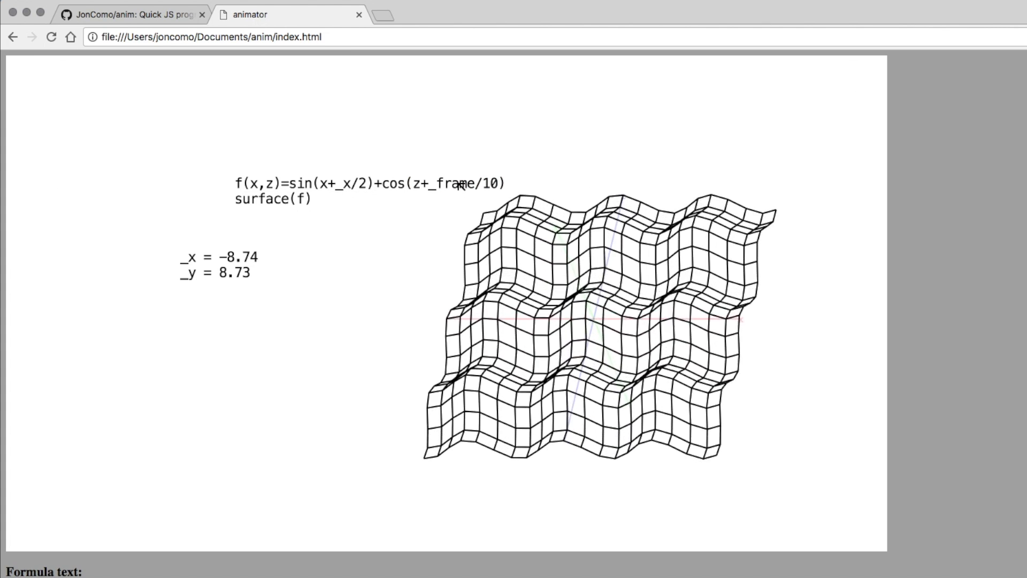
drag(574, 294, 585, 337)
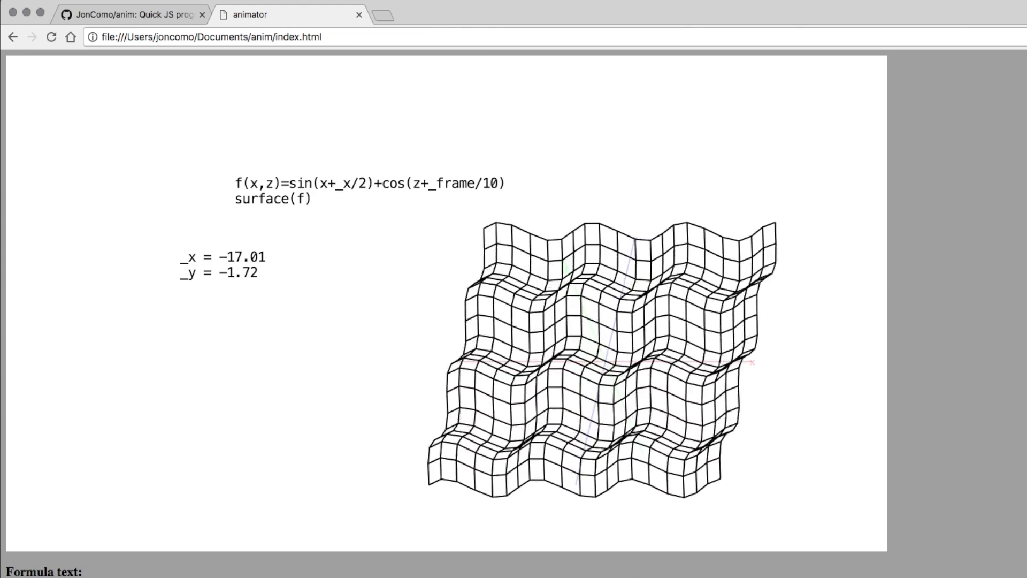
key(ctrl+p)
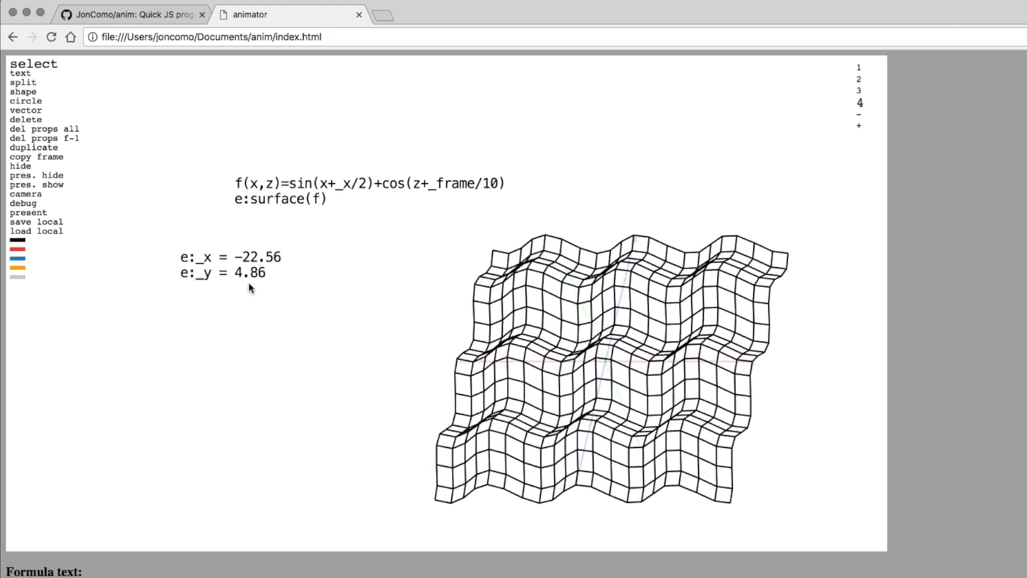
Add an e:_frame readout under the _y line and watch it animate in presentation.
click(221, 278)
text(e:_frame = 46273.00)
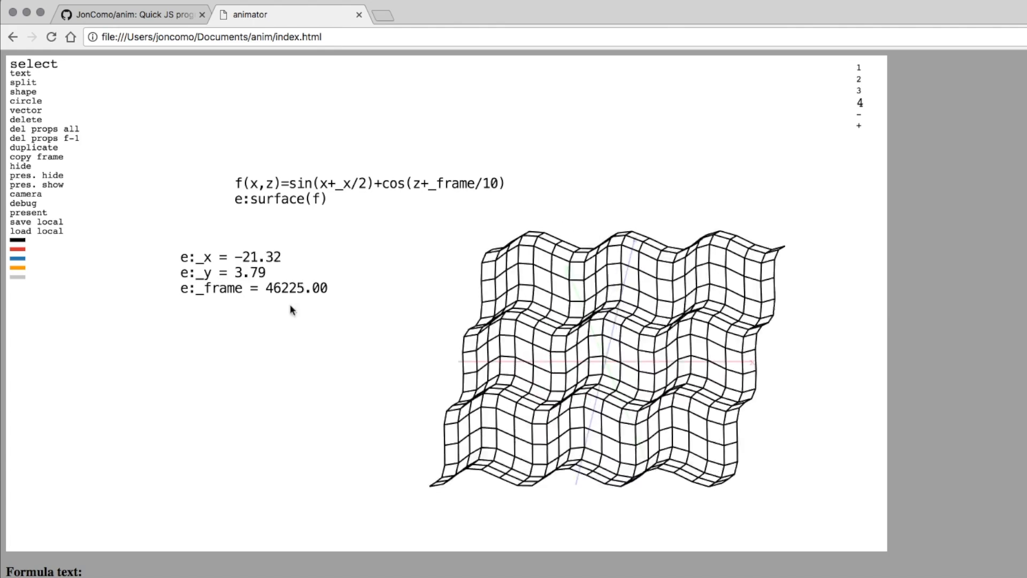
key(ctrl+p)
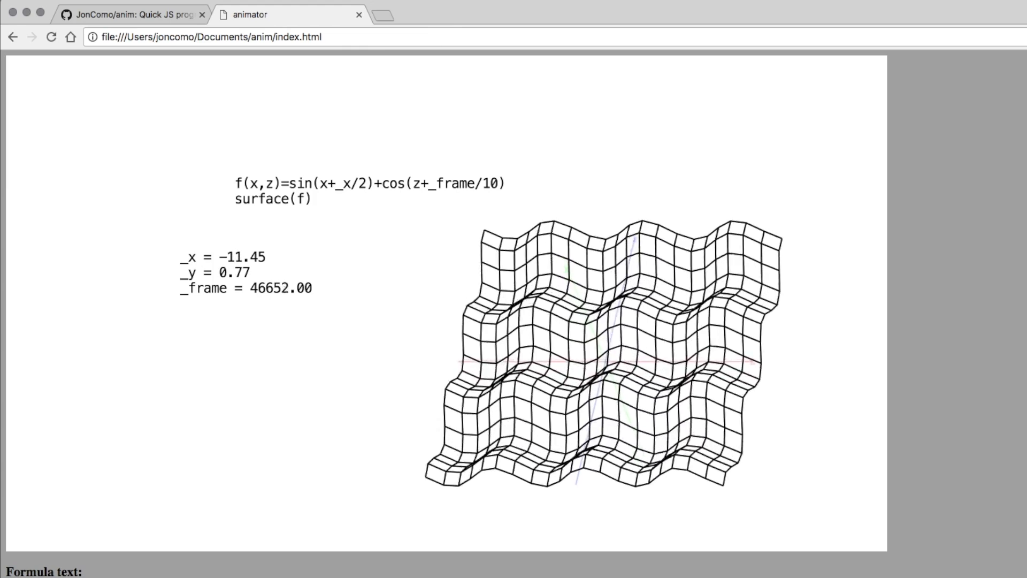
key(Escape)
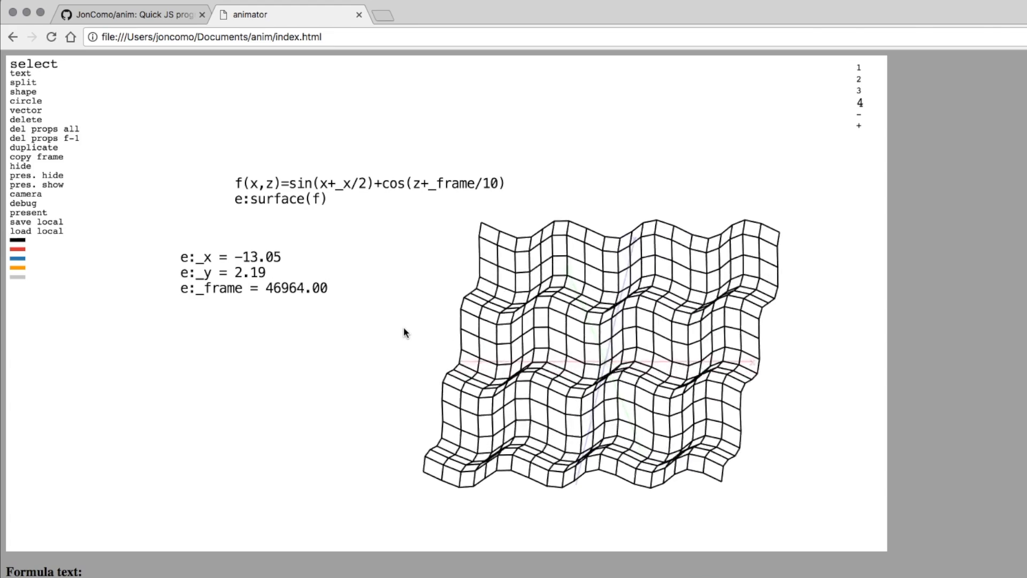
Reload to clear the scene and place a new text label reading hey.
key(super+r)
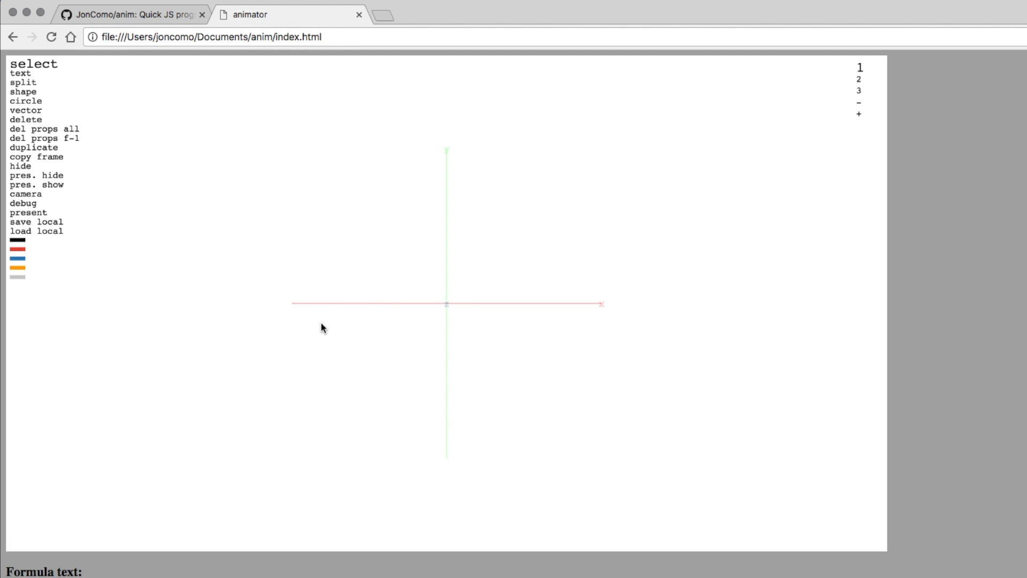
key(t)
text(hey)
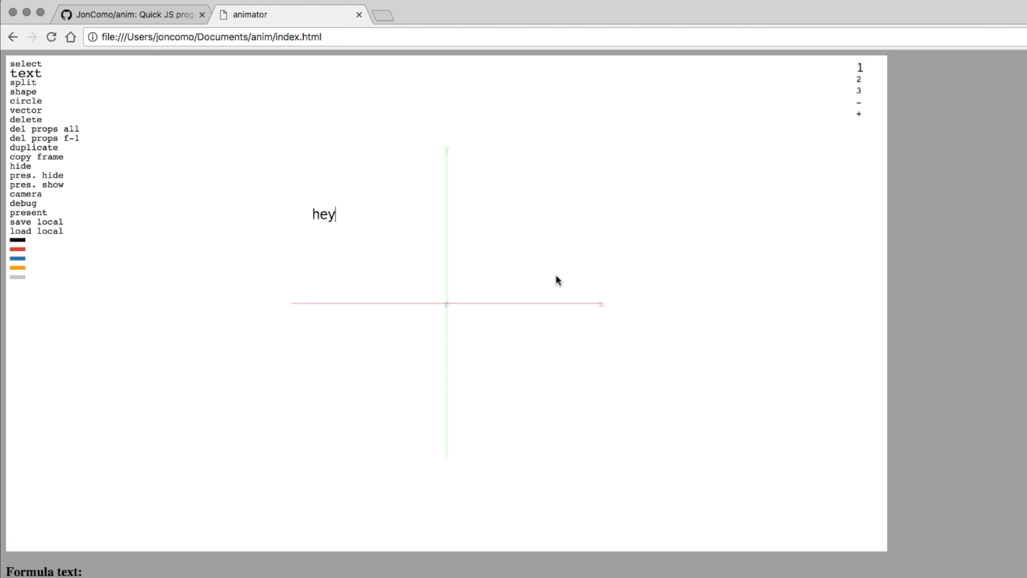
key(Return)
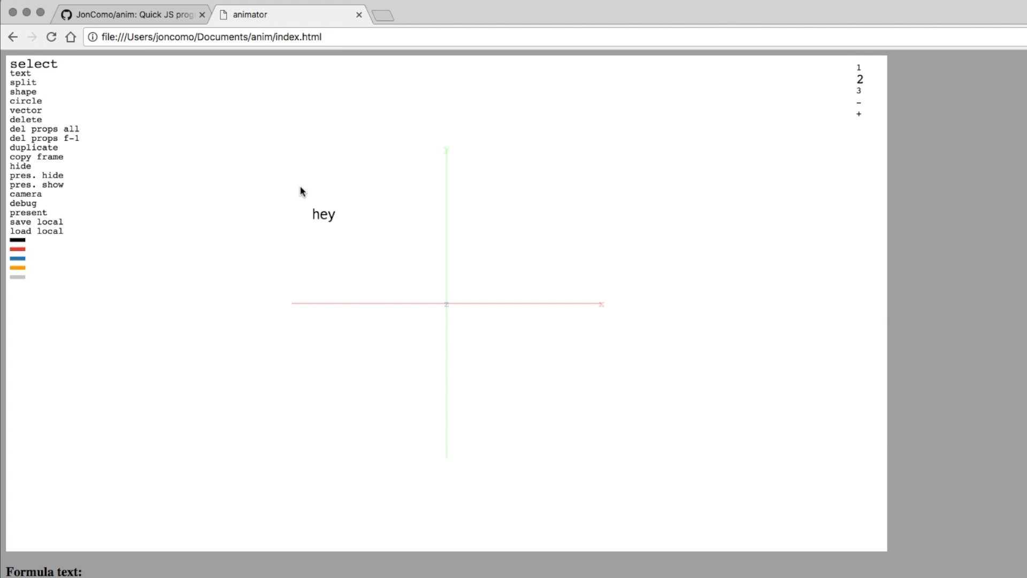
Replace frame 2's text with hello and preview the hey-to-hello animation.
drag(300, 187, 367, 237)
key(BackSpace)
key(BackSpace)
key(BackSpace)
key(BackSpace)
text(hellop)
key(Left)
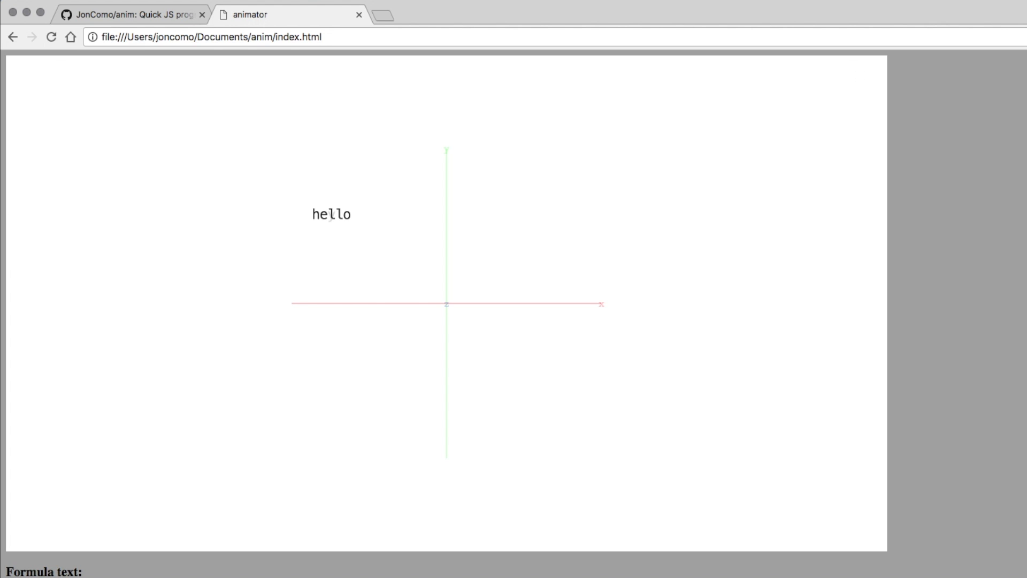
key(p)
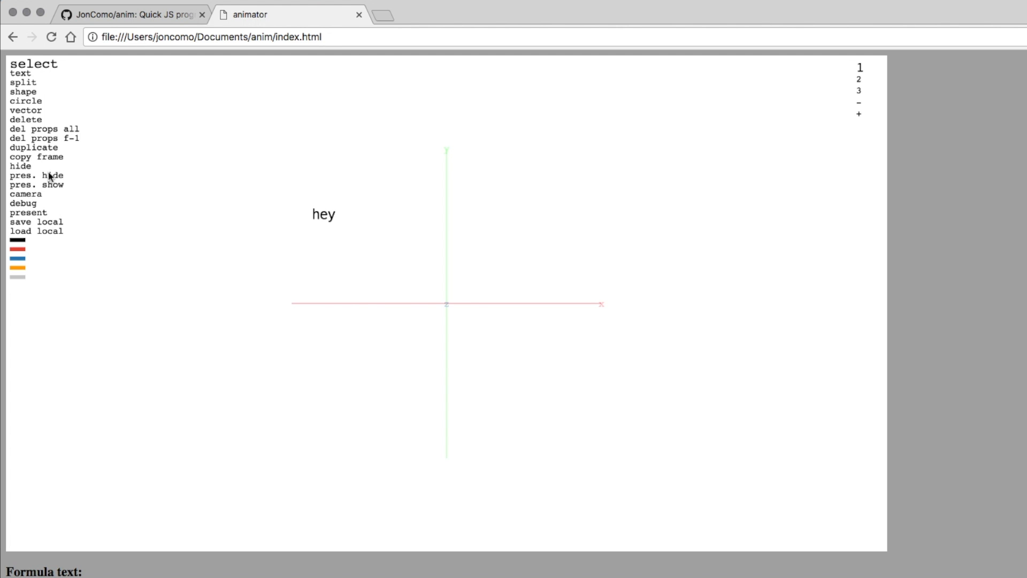
Save the scene to local storage, reload, and restore it with load local.
click(29, 225)
key(super+r)
click(23, 234)
Enter test.anim as the save-file name and save the scene.
scroll(257, 514, down, 10)
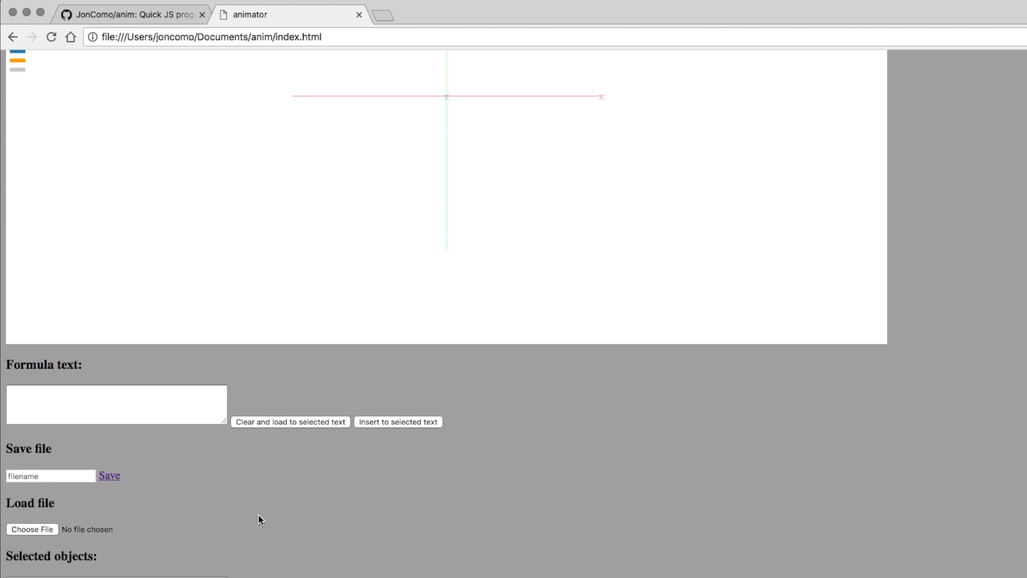
text(tes)
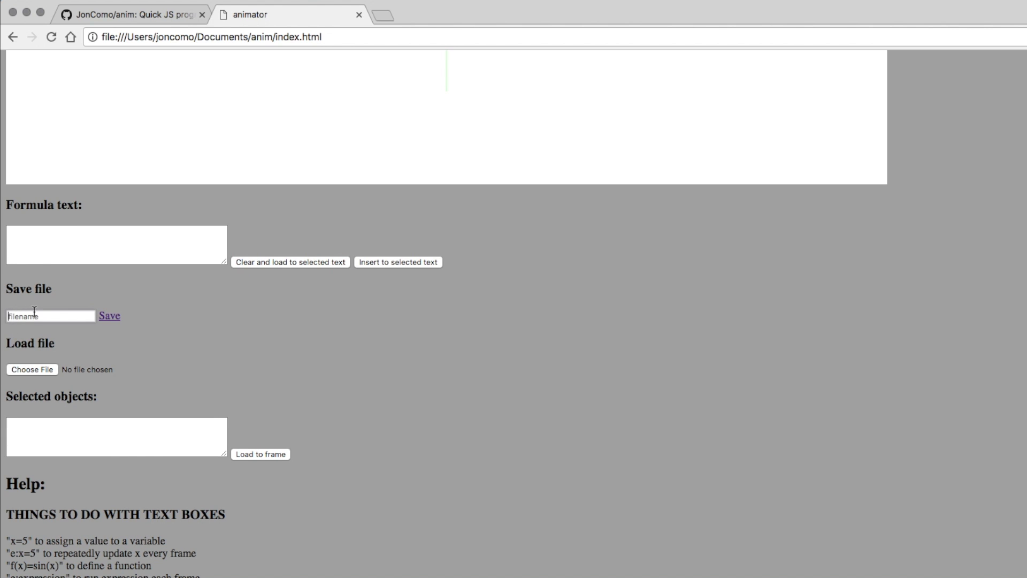
text(t.anim)
click(115, 320)
scroll(191, 559, up, 10)
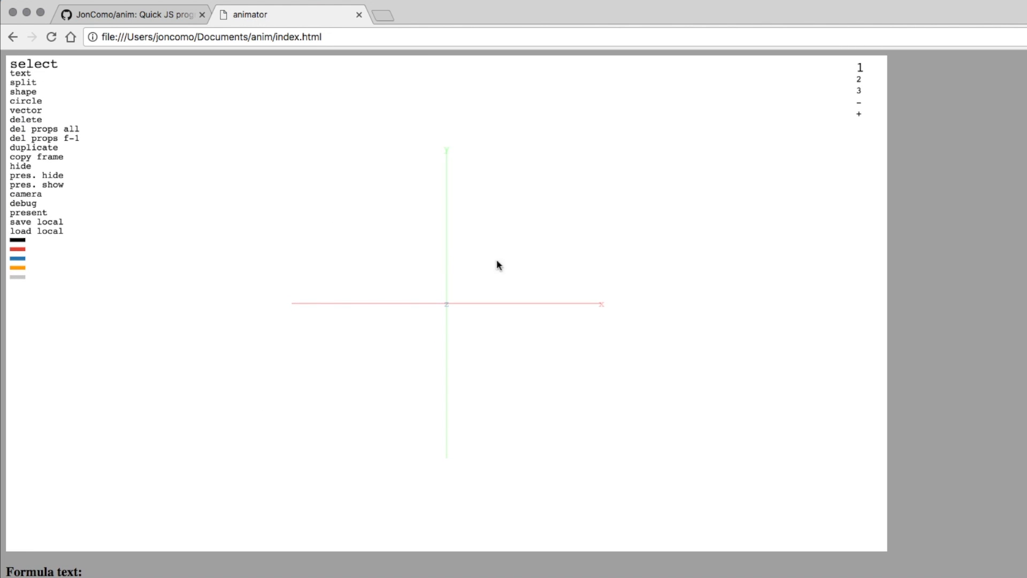
scroll(283, 468, down, 5)
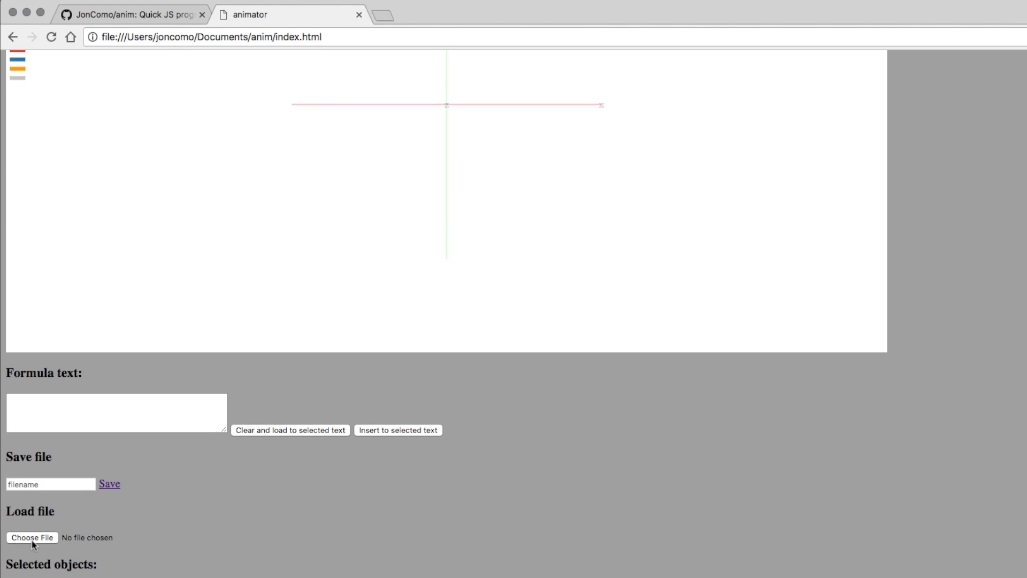
click(33, 539)
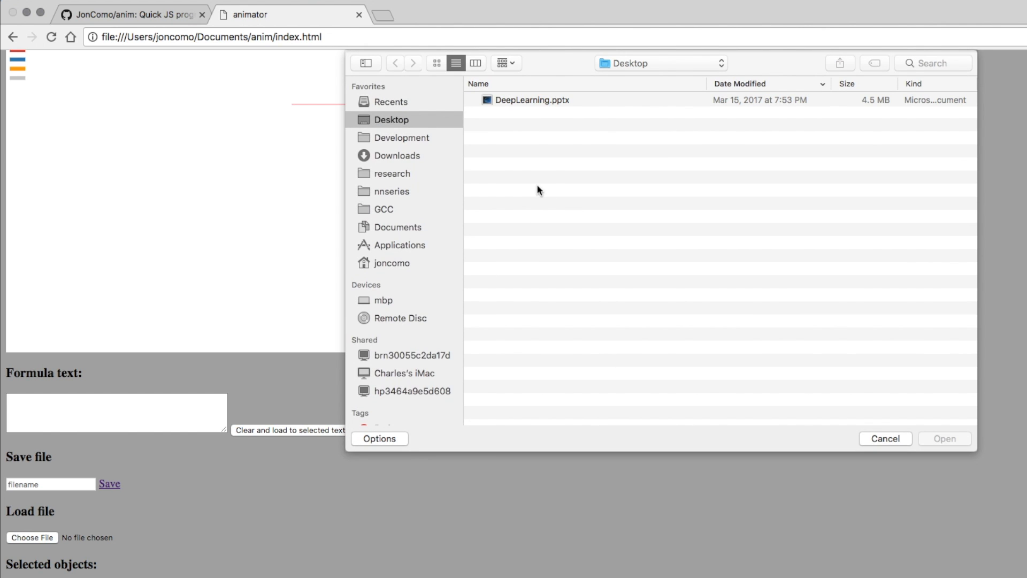
click(396, 155)
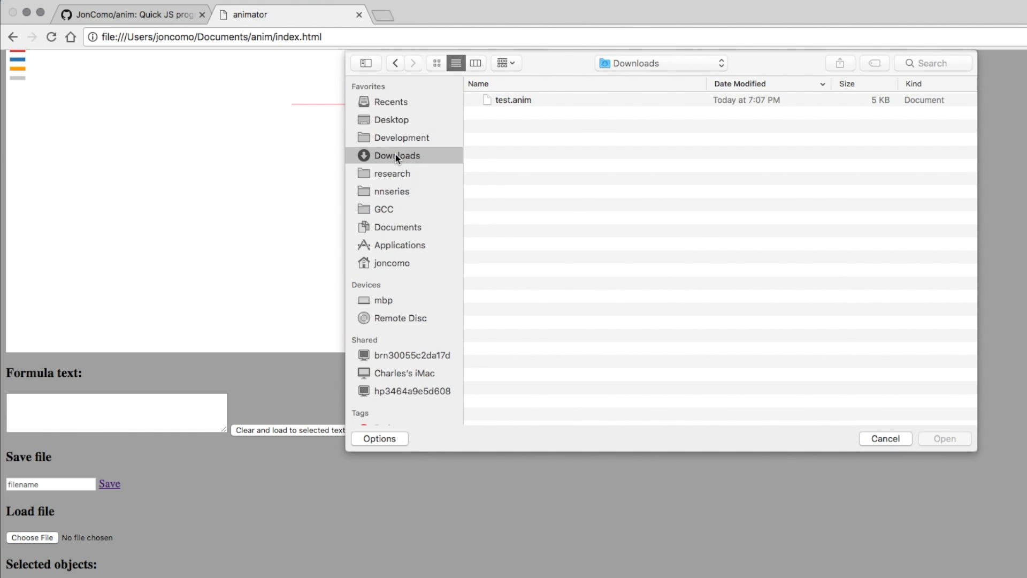
click(517, 98)
key(Return)
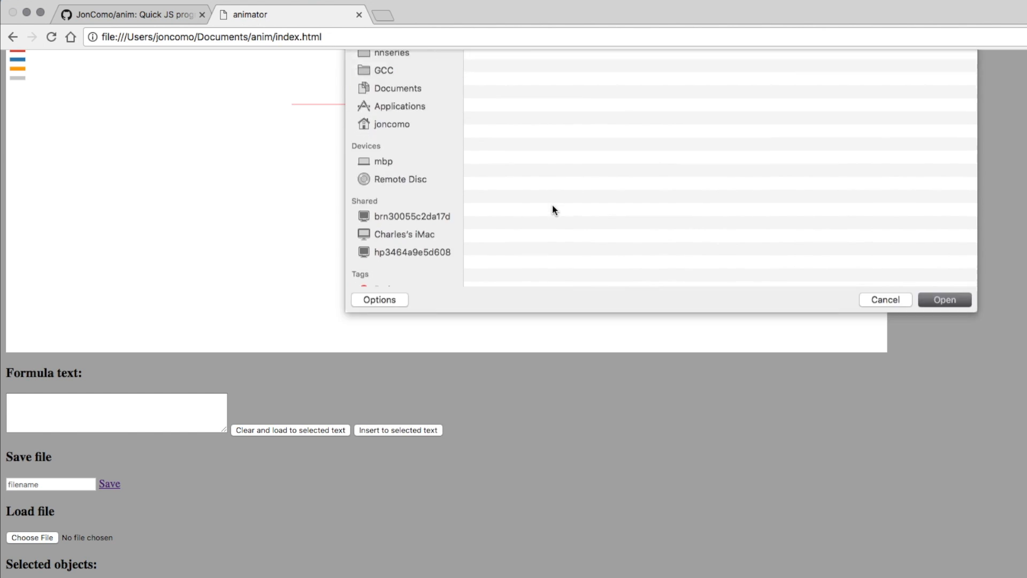
scroll(552, 204, up, 5)
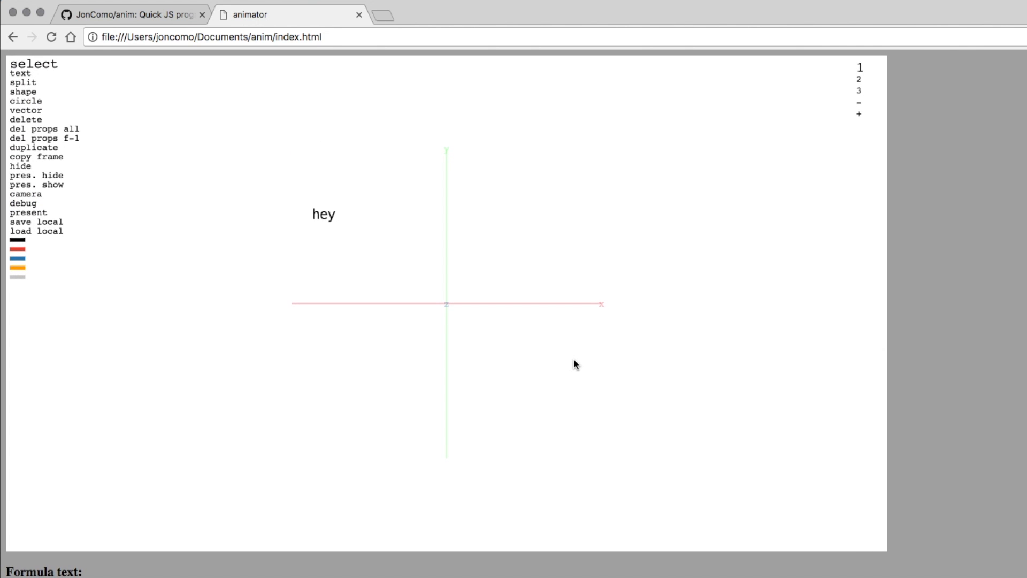
key(Right)
key(Left)
key(Right)
key(Left)
key(p)
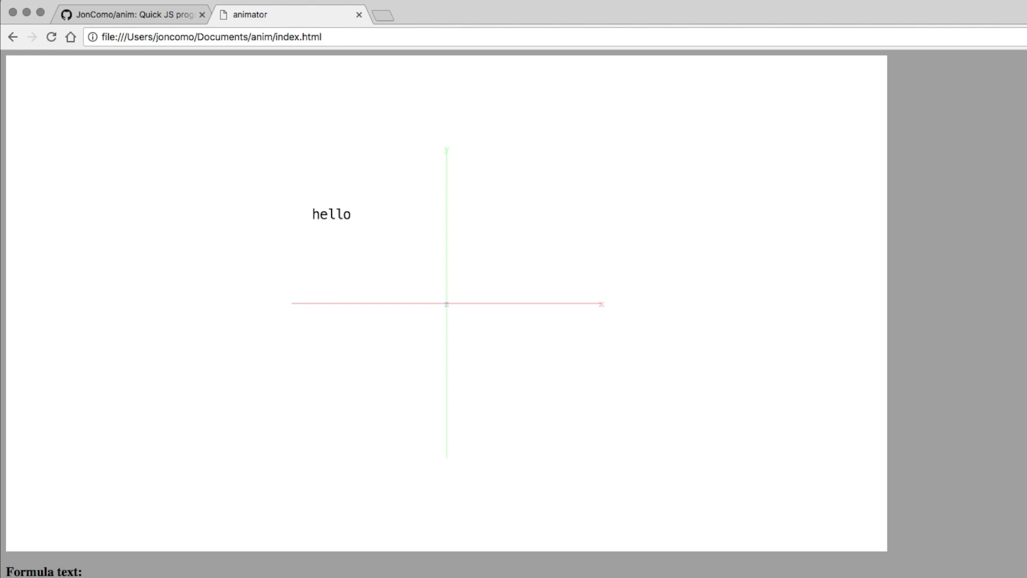
key(Left)
key(p)
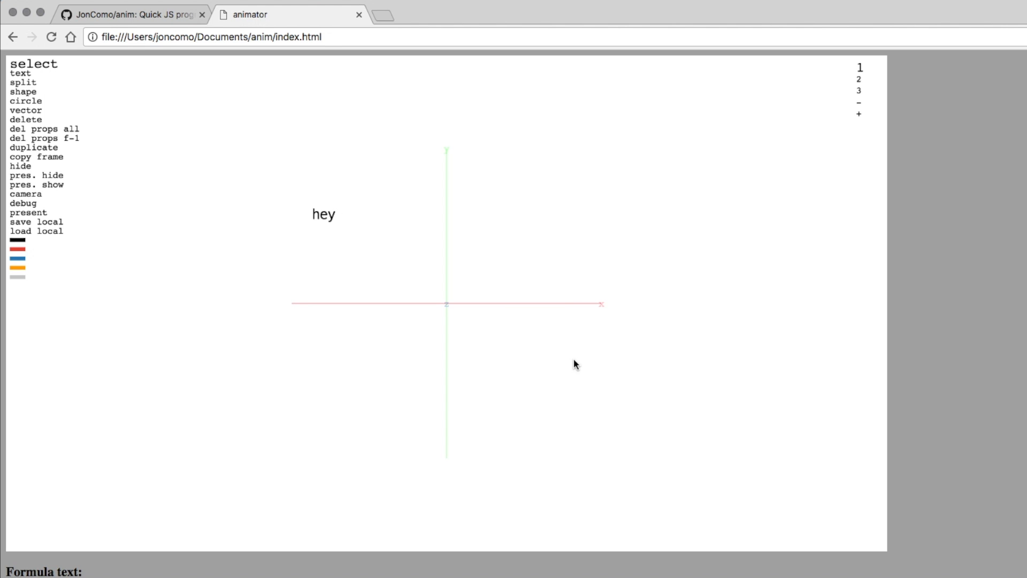
scroll(574, 361, down, 12)
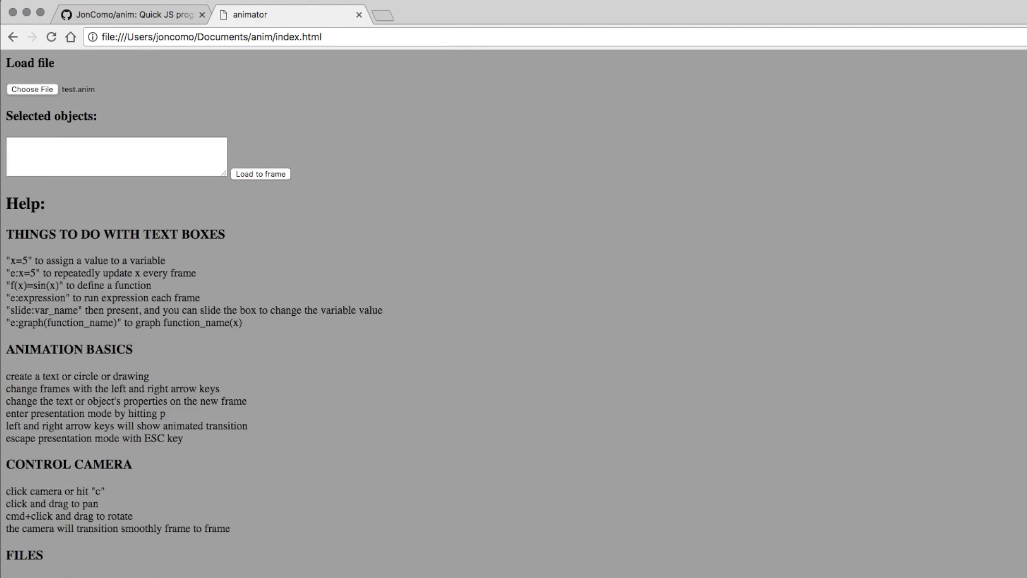
scroll(574, 361, down, 3)
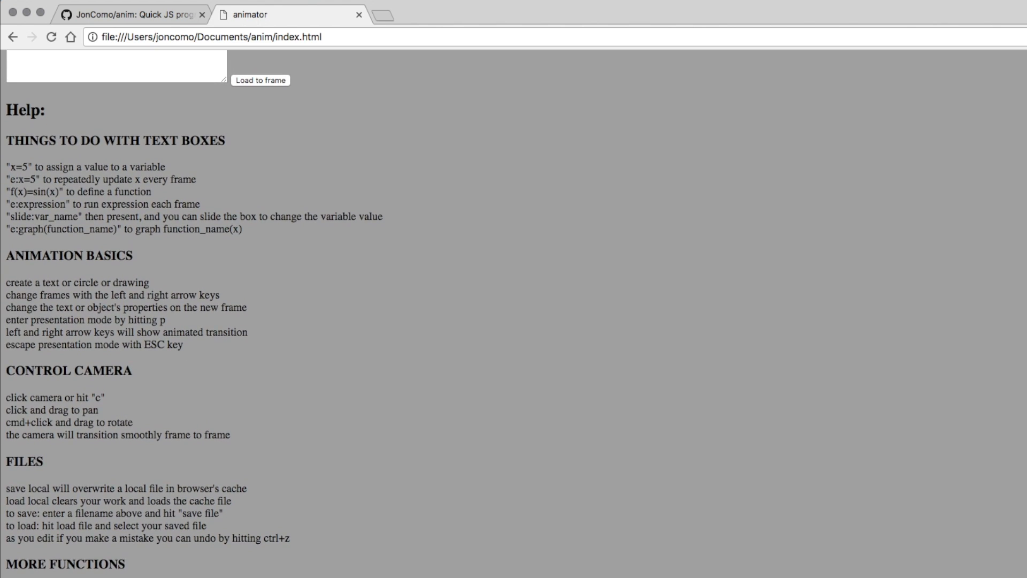
scroll(371, 312, up, 15)
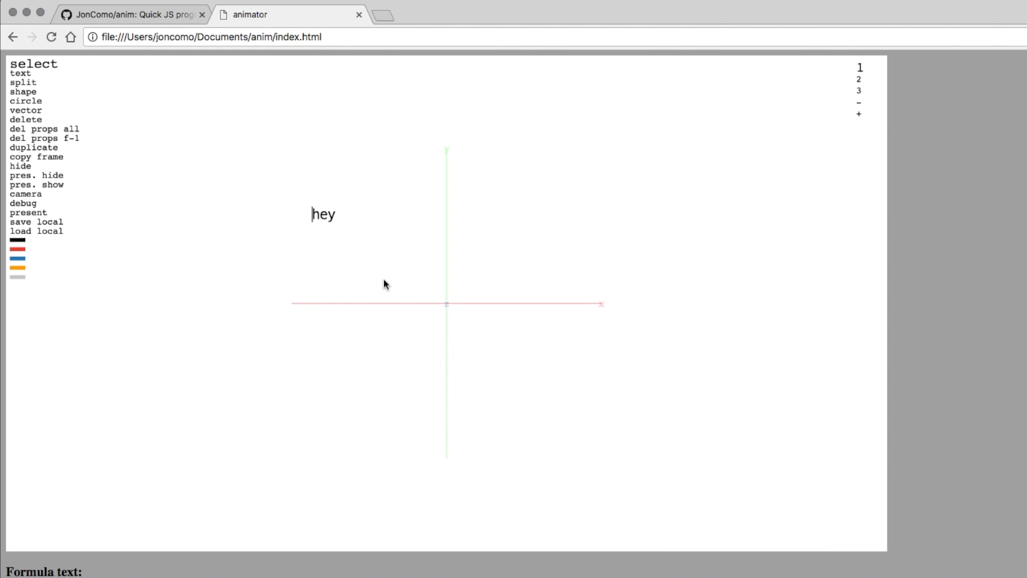
Delete hey and write A=randn([100,3]) and e:scatter(A) to plot 100 random points.
key(BackSpace)
key(t)
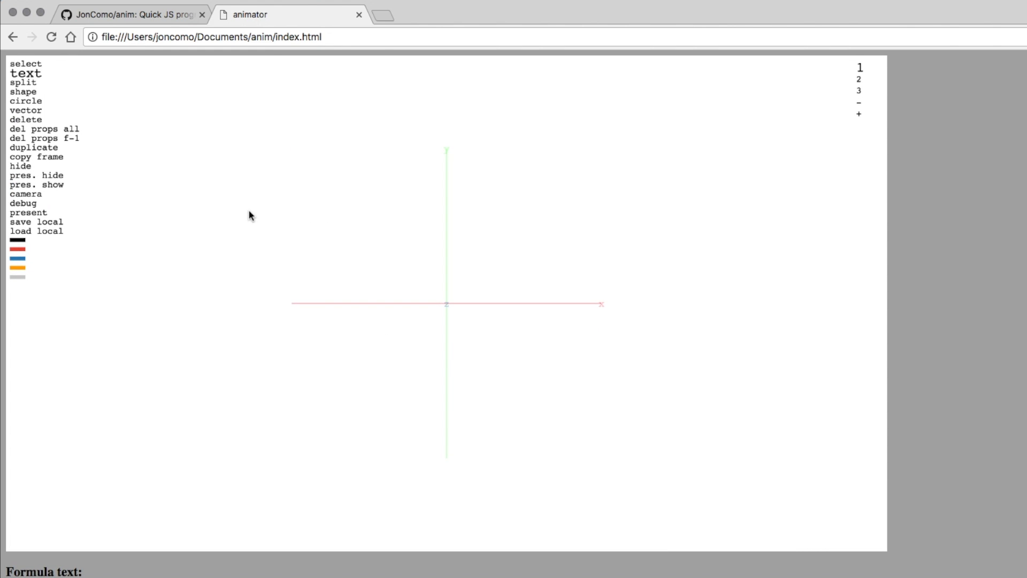
click(249, 210)
text(A=randn([100)
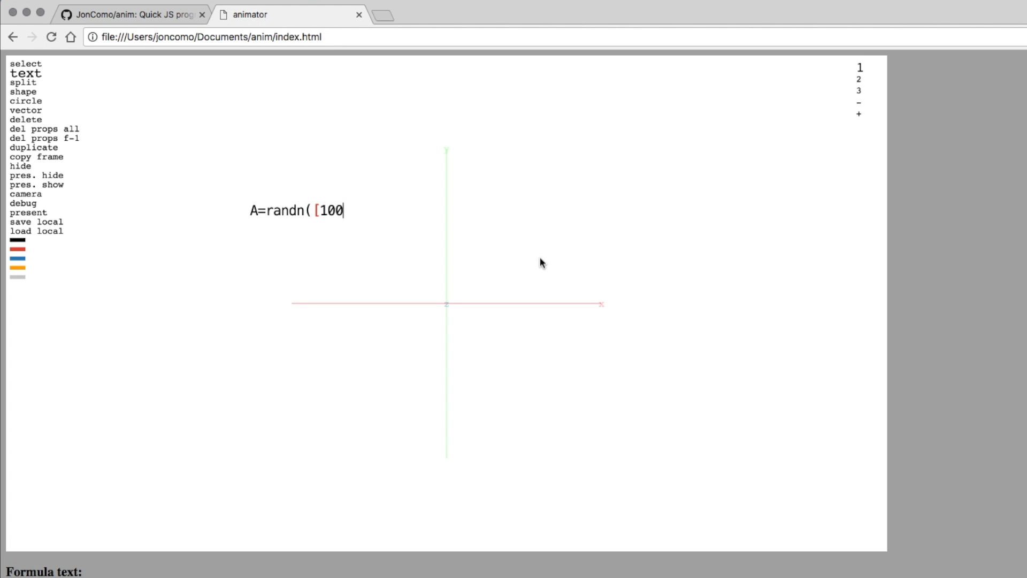
text(,3]))
key(Return)
text(e)
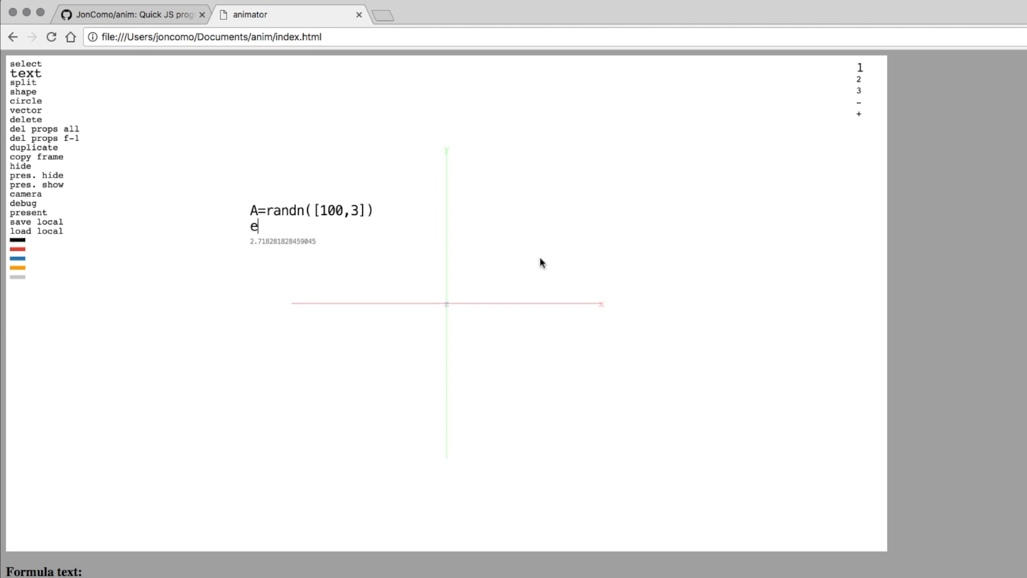
text(:scatter)
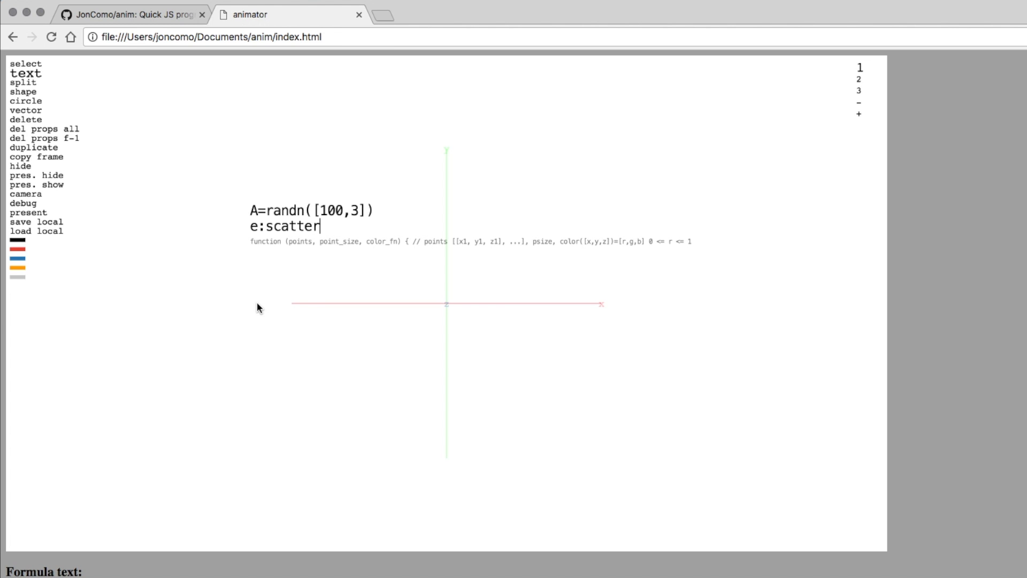
text((A)
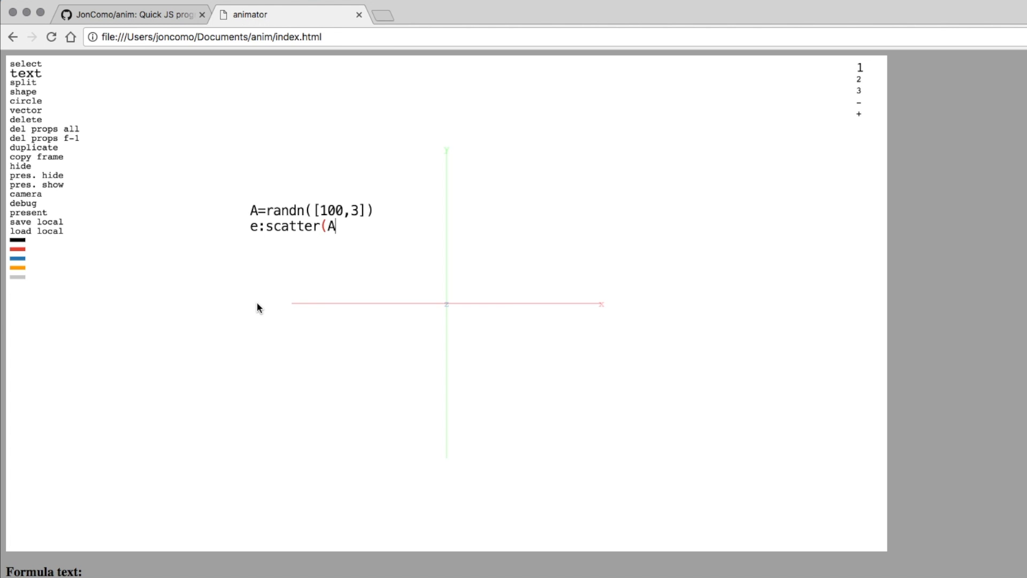
text())
key(Escape)
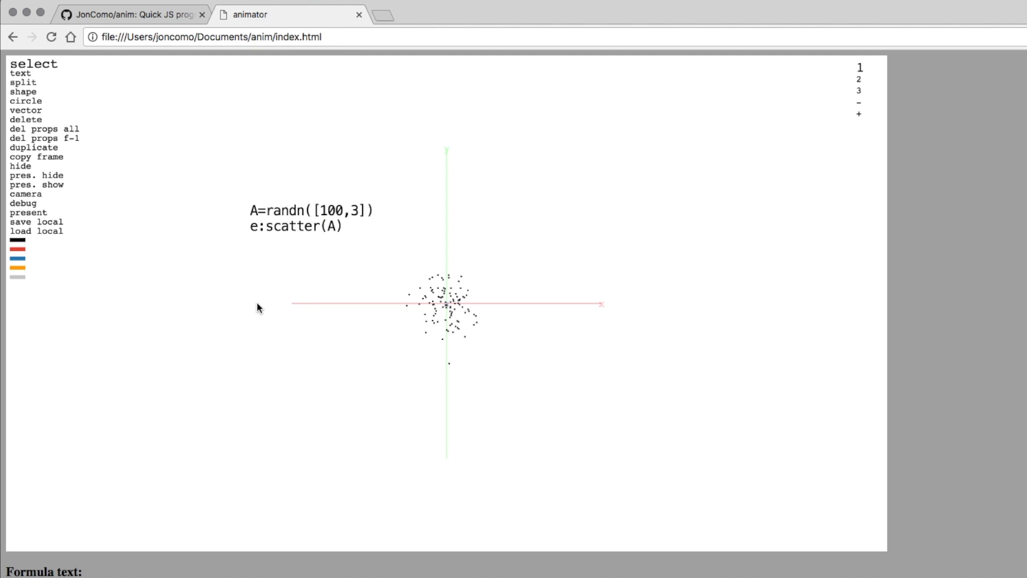
In presentation, pan the scatter plot up-right, rotate it to show depth, and zoom in twice.
key(p)
drag(444, 310, 521, 290)
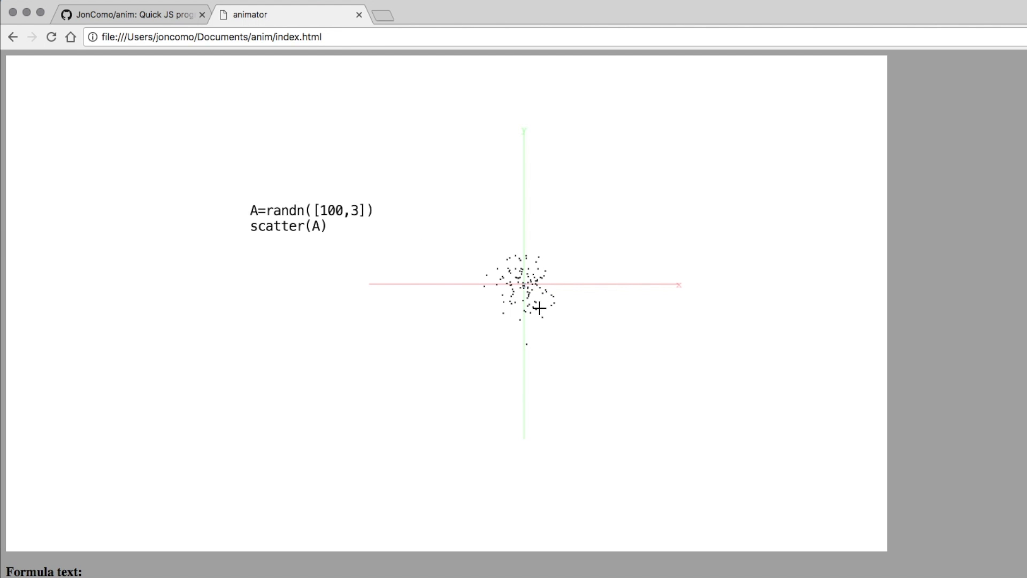
drag(537, 307, 505, 347)
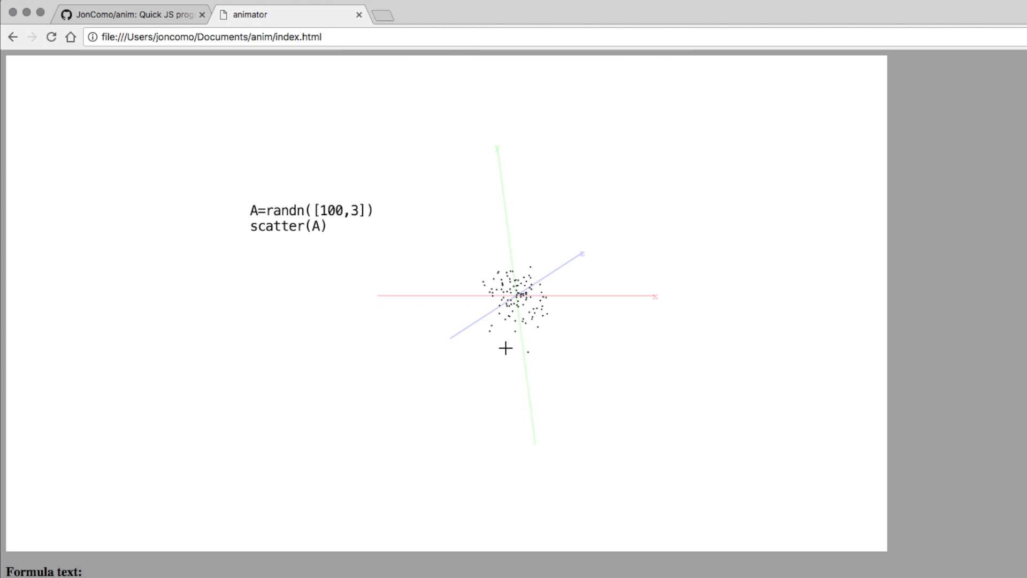
key(equal)
key(equal)
key(equal)
key(equal)
key(equal)
key(equal)
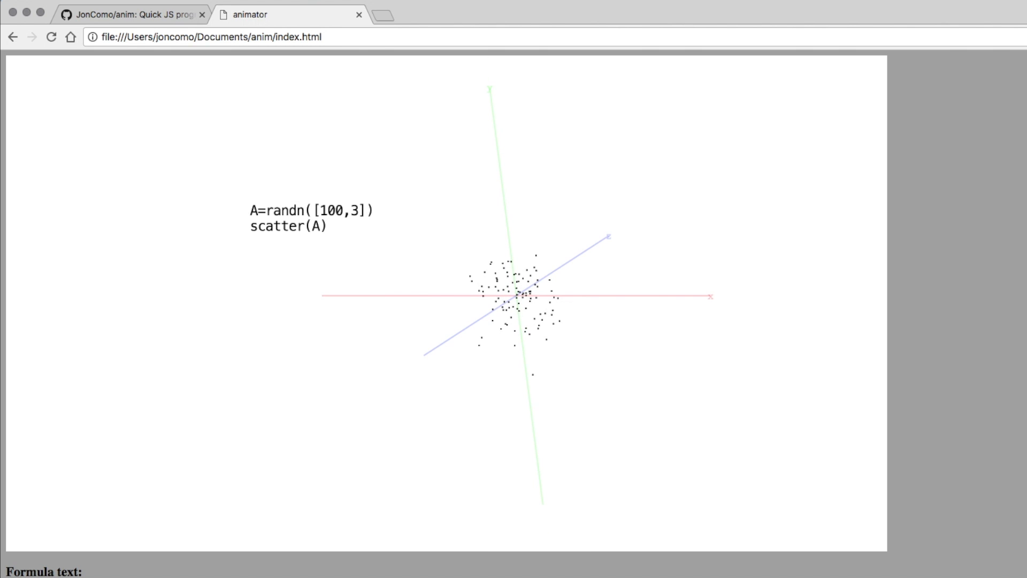
key(equal)
key(equal)
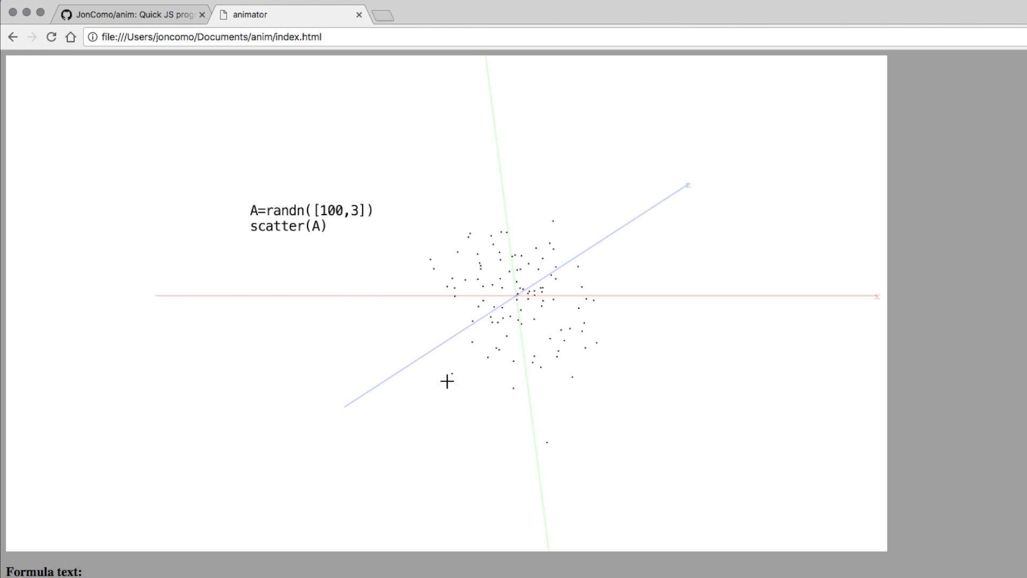
mouse_move(447, 380)
mouse_down()
mouse_move(482, 383)
mouse_move(478, 356)
mouse_move(454, 351)
mouse_move(434, 367)
mouse_move(470, 399)
mouse_move(498, 363)
mouse_move(461, 348)
mouse_move(435, 392)
mouse_move(475, 399)
mouse_move(495, 367)
mouse_move(463, 353)
mouse_move(447, 367)
mouse_move(452, 385)
mouse_up()
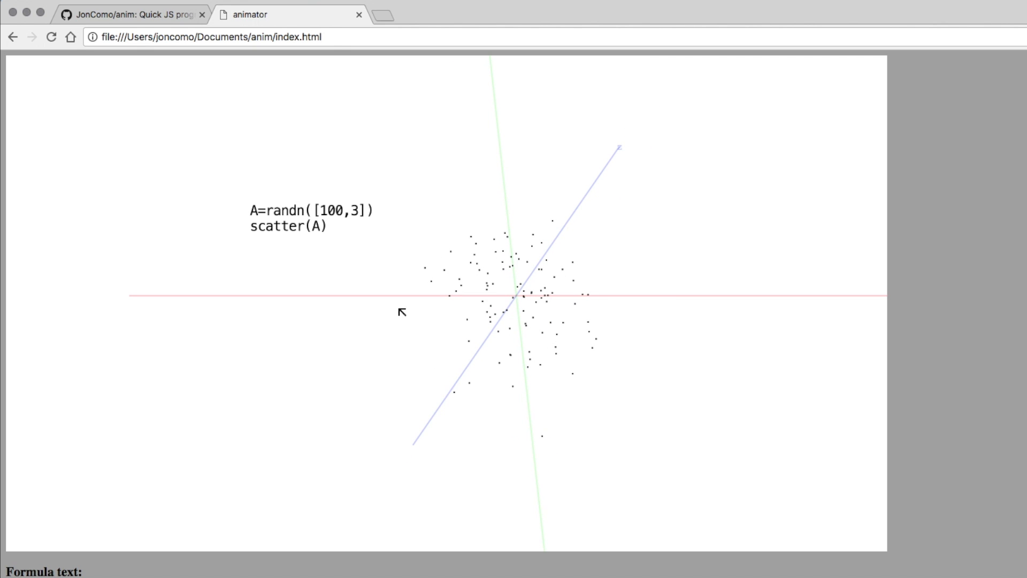
key(Escape)
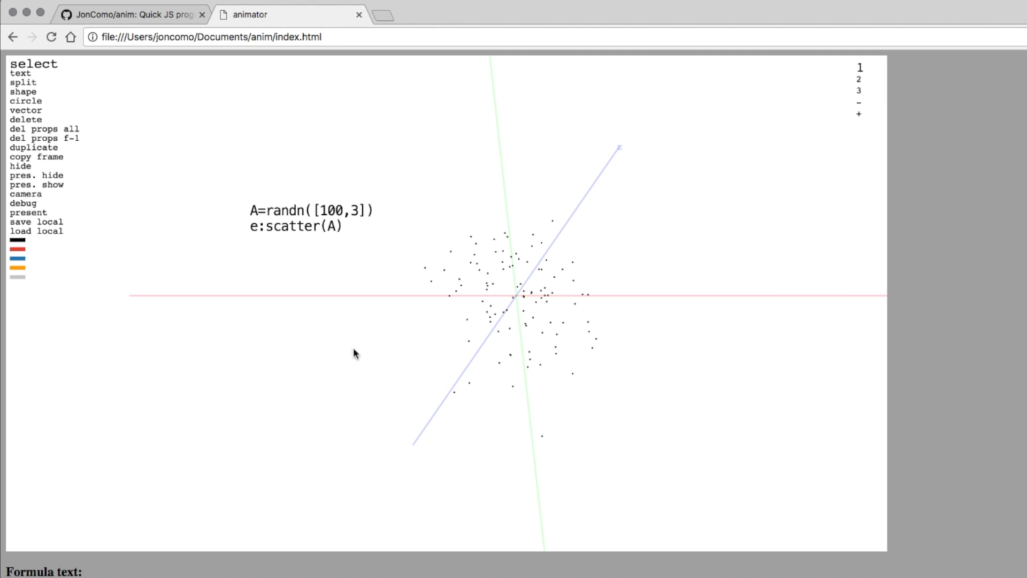
Reload the animator page to clear the A=randn and e:scatter(A) formulas and their point cloud.
scroll(449, 456, down, 15)
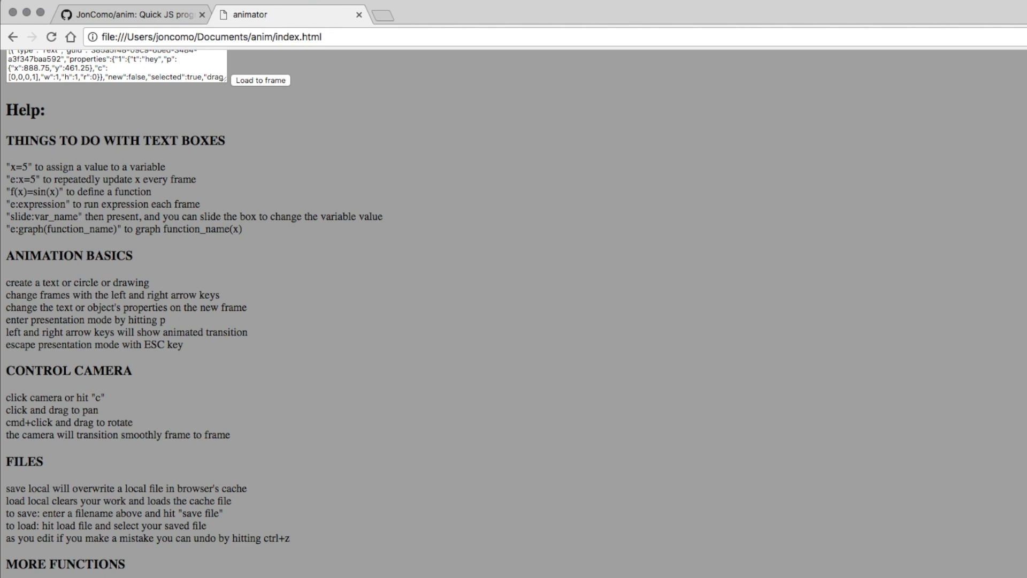
scroll(87, 515, up, 3)
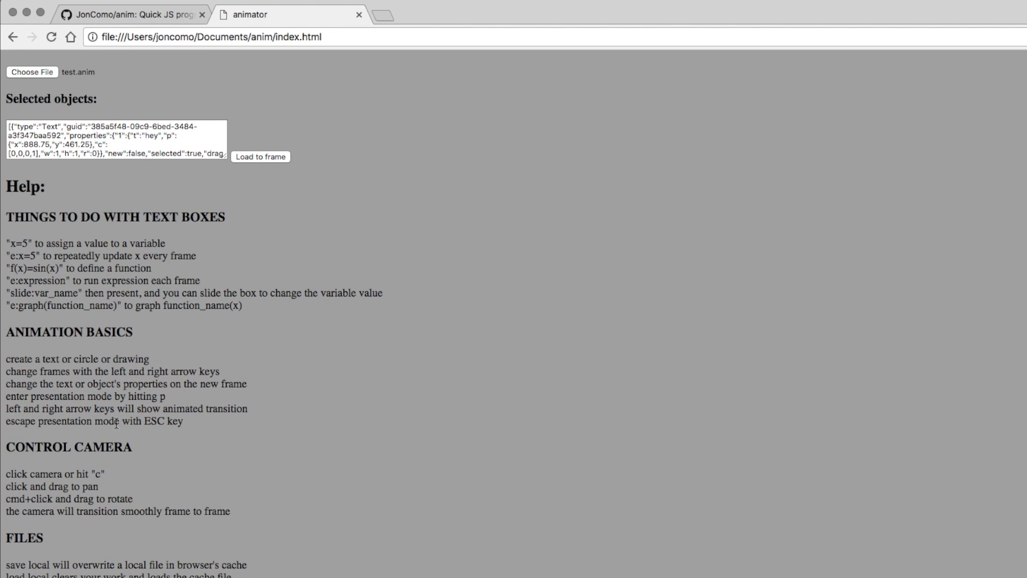
scroll(116, 422, up, 2)
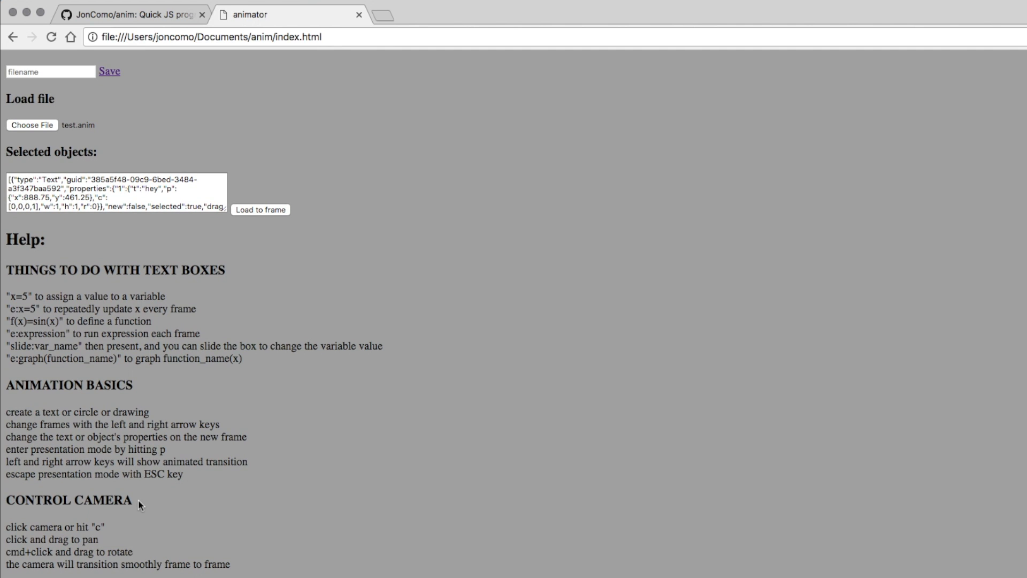
scroll(297, 484, up, 10)
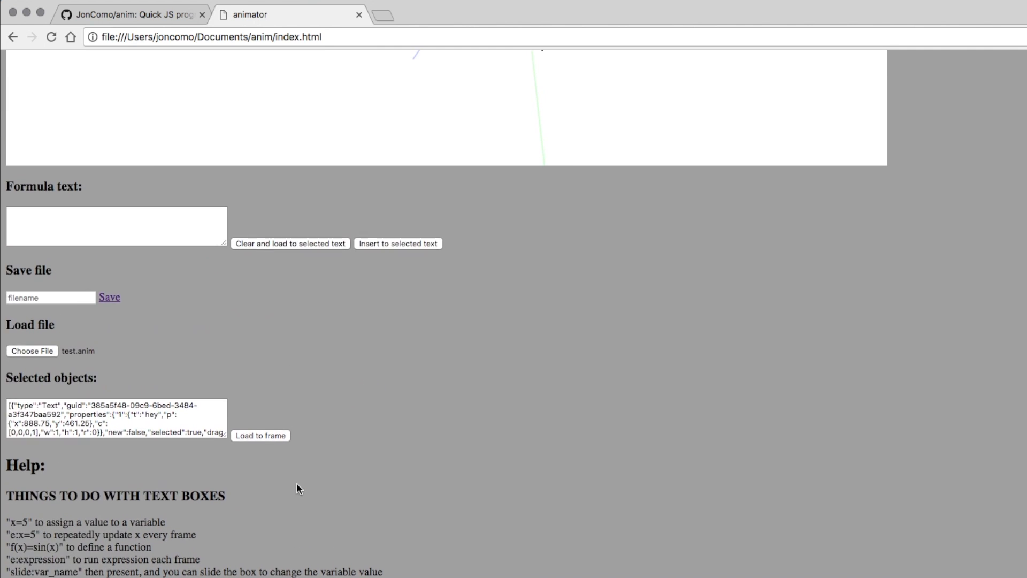
scroll(297, 487, up, 2)
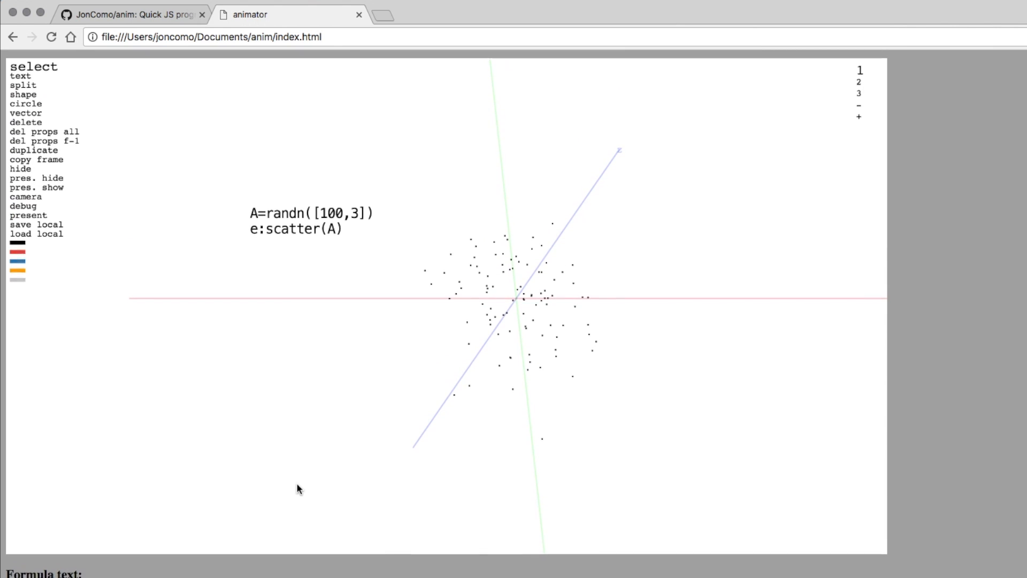
key(super+r)
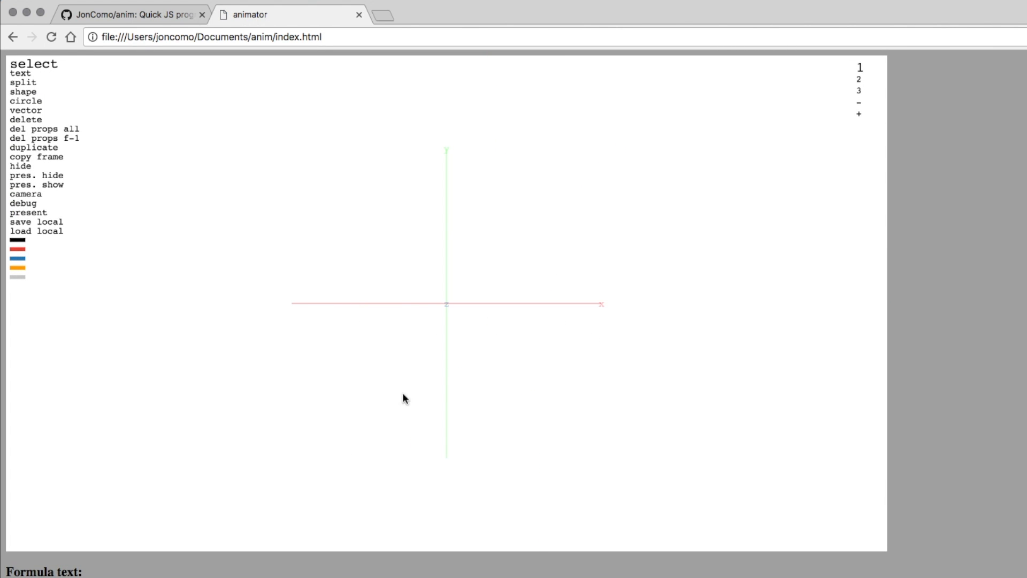
scroll(446, 314, down, 13)
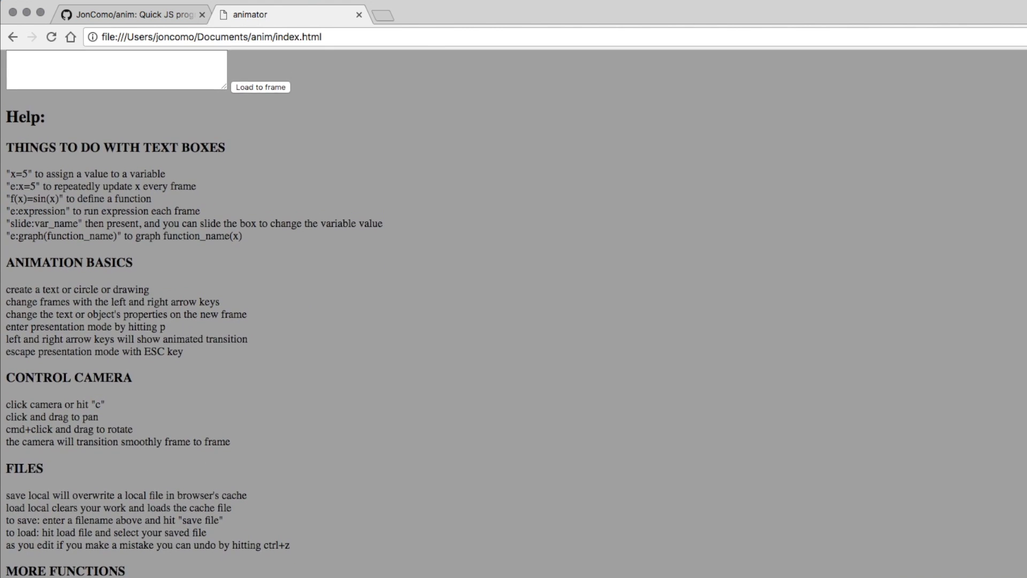
scroll(407, 340, up, 14)
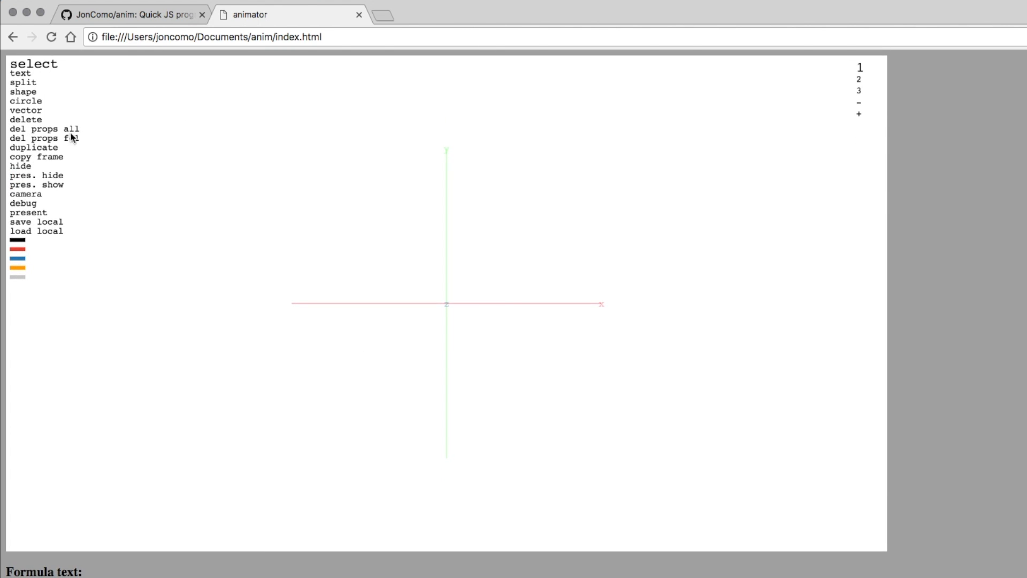
click(859, 79)
click(860, 91)
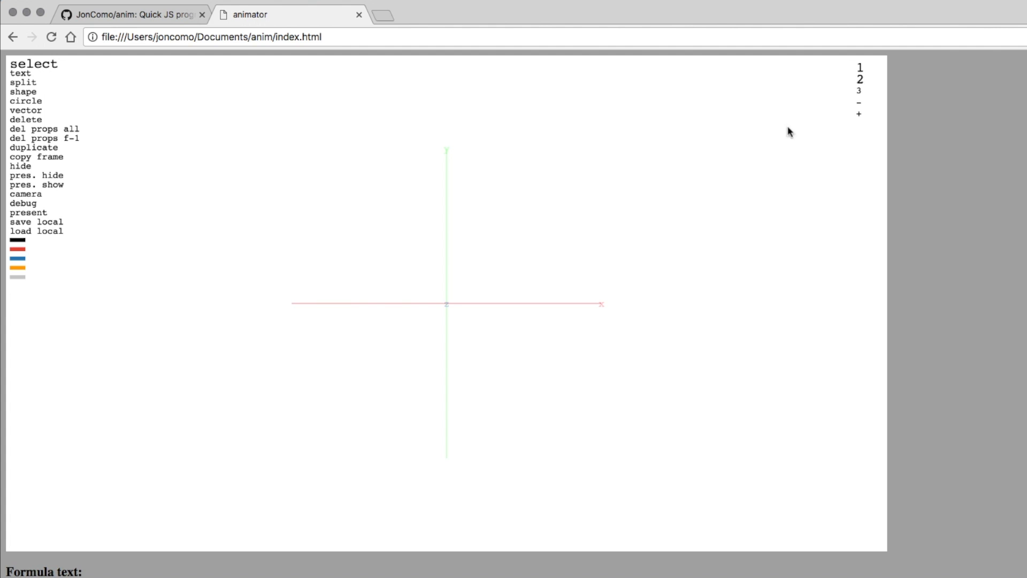